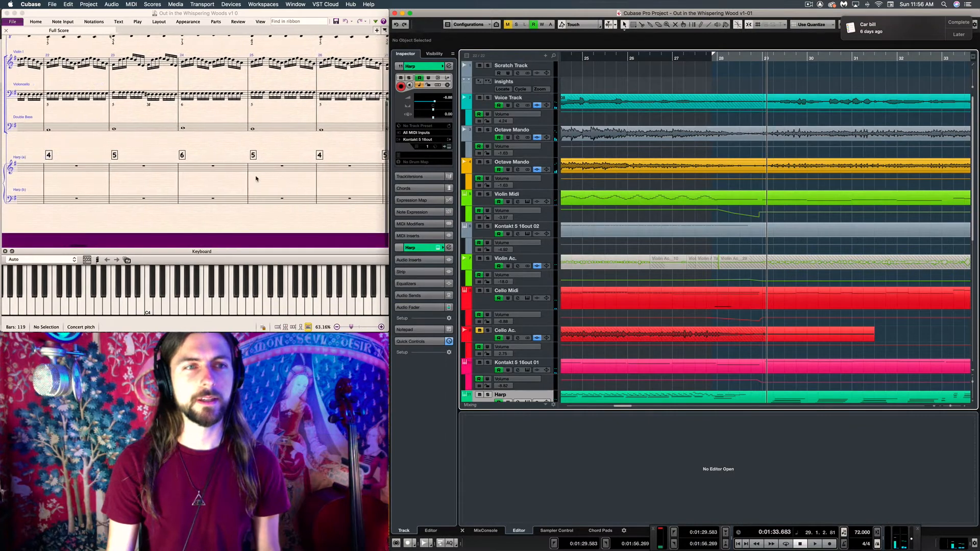
scroll(256, 177, "right", 3)
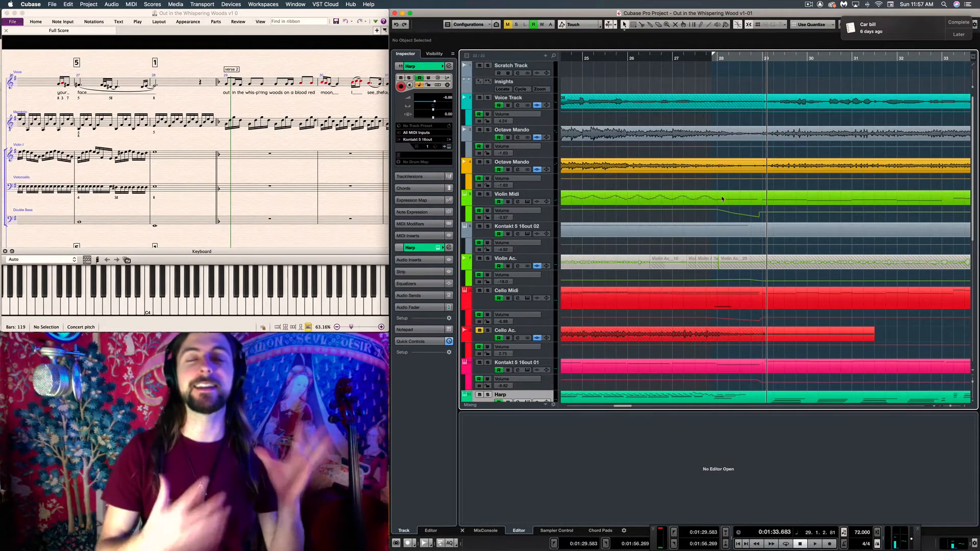
Open the Harp part in an enlarged key editor to show its notes around bar 28
scroll(745, 255, "down", 4)
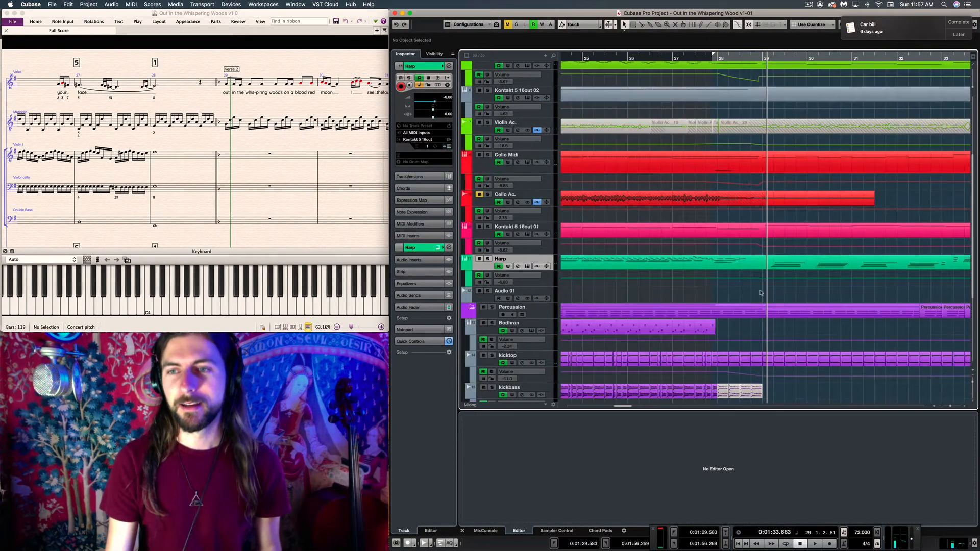
left_click(762, 266)
left_click_drag(729, 411, 729, 123)
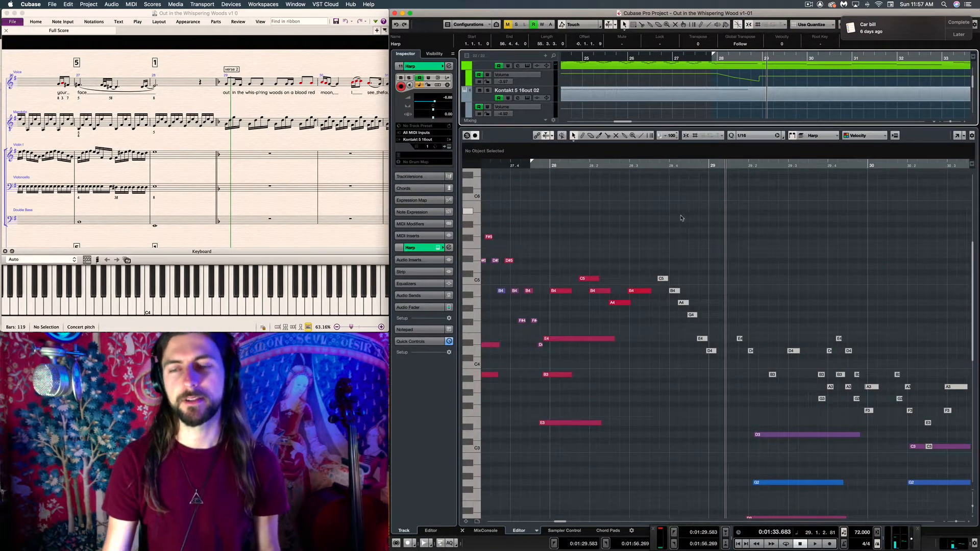
left_click(680, 219)
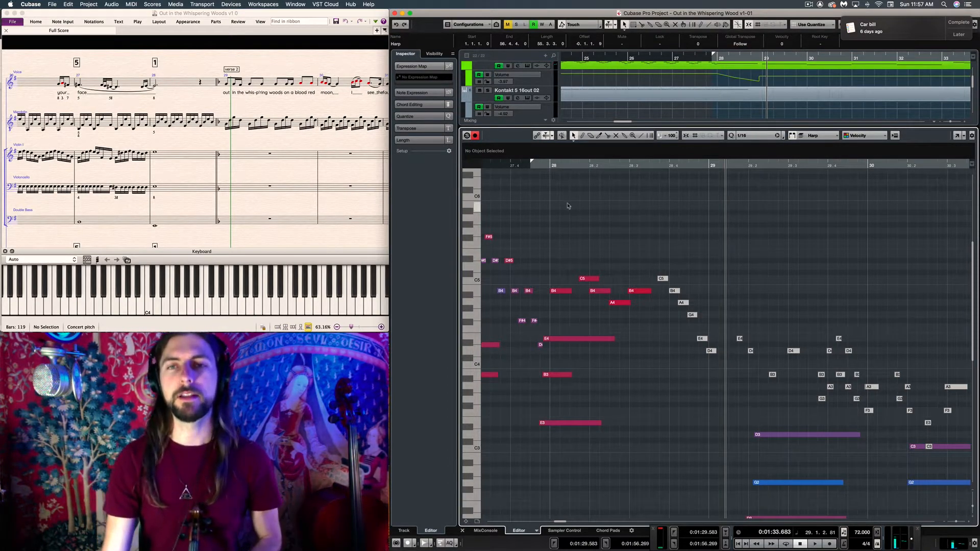
Mute the harp's B4, C5 and A4 melody notes in bar 28 and play the passage from bar 26
scroll(591, 209, "left", 4)
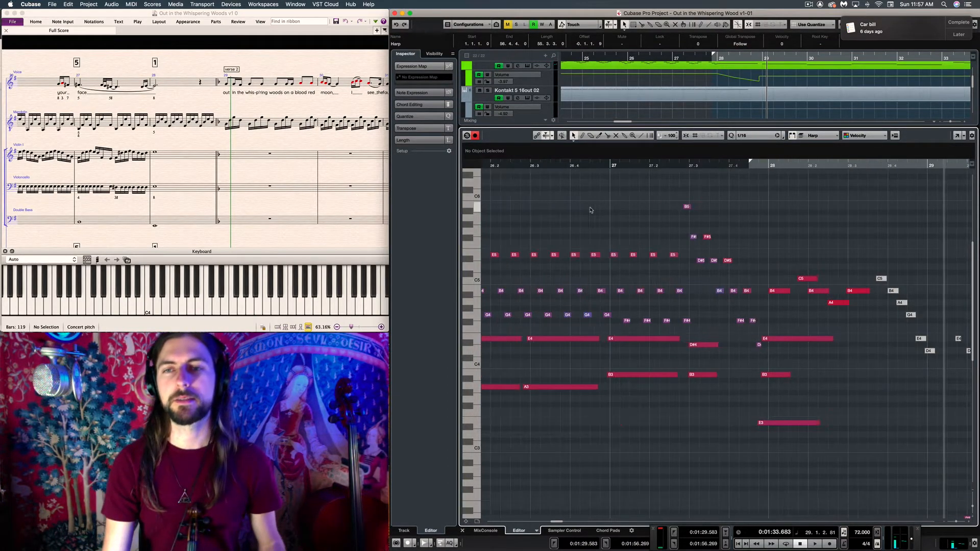
left_click(554, 166)
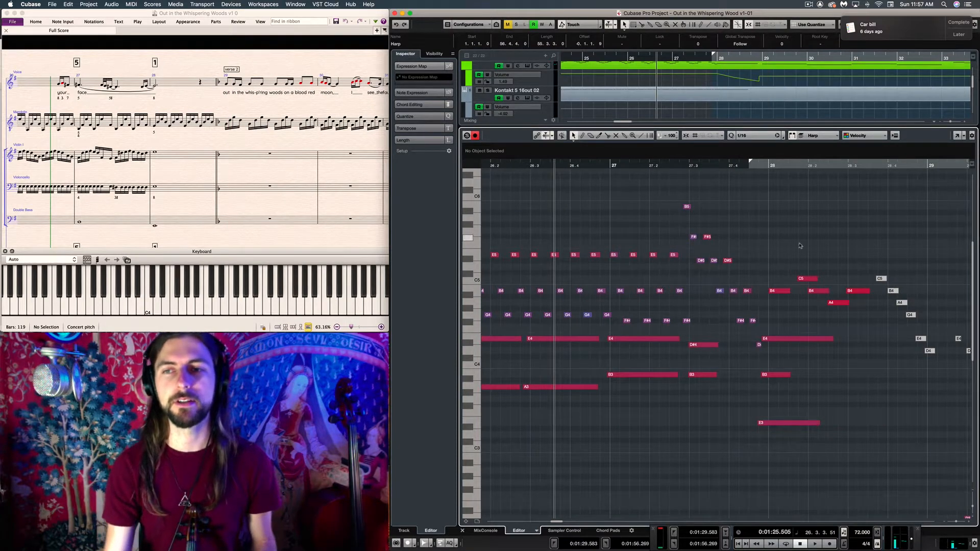
left_click(867, 235)
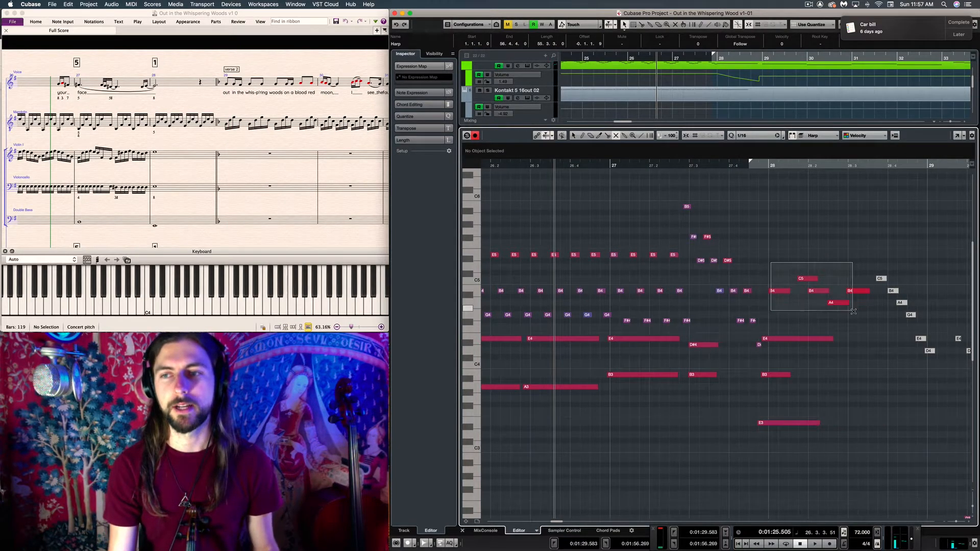
left_click_drag(852, 311, 861, 312)
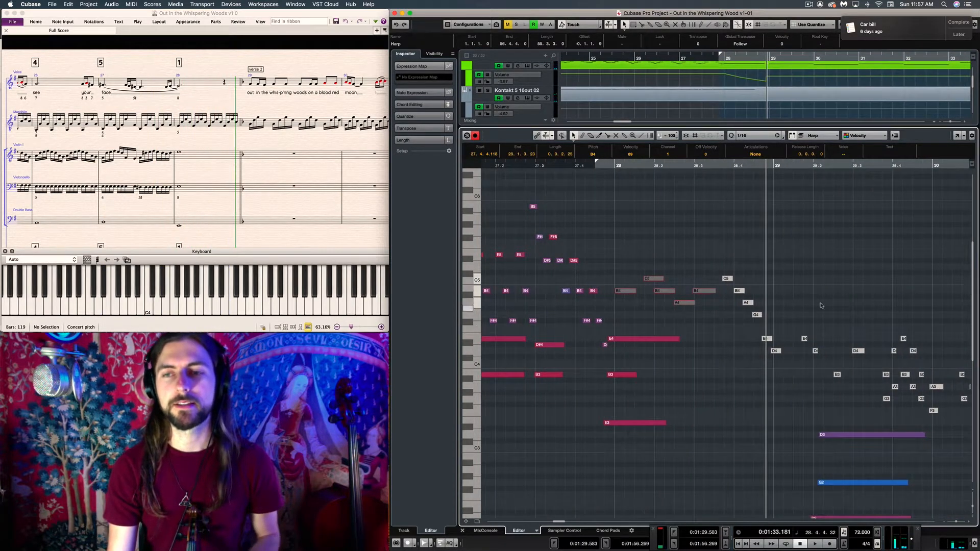
left_click(653, 247)
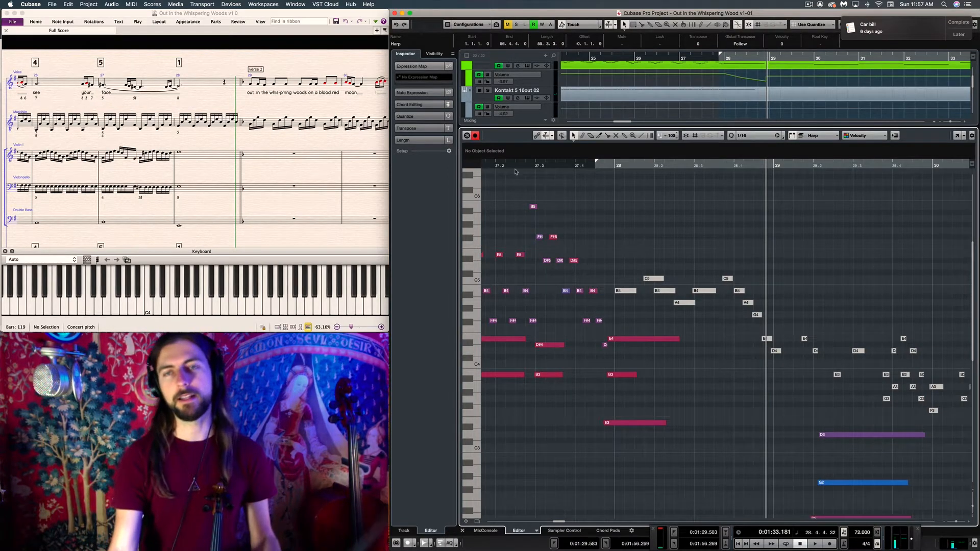
Play the harp passage from bar 27 into the start of bar 29 with the bar 28 melody muted
scroll(635, 250, "up", 3)
left_click(482, 166)
key("space")
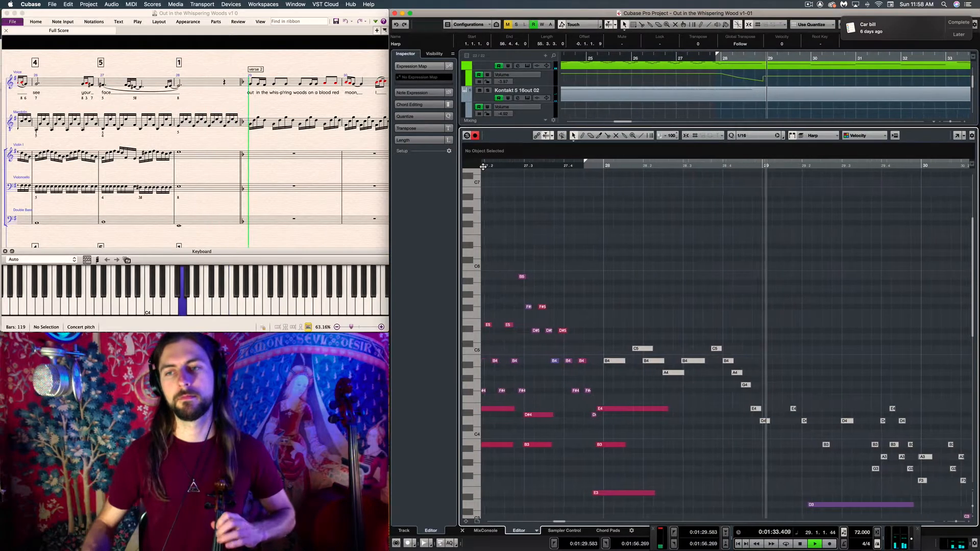
key("space")
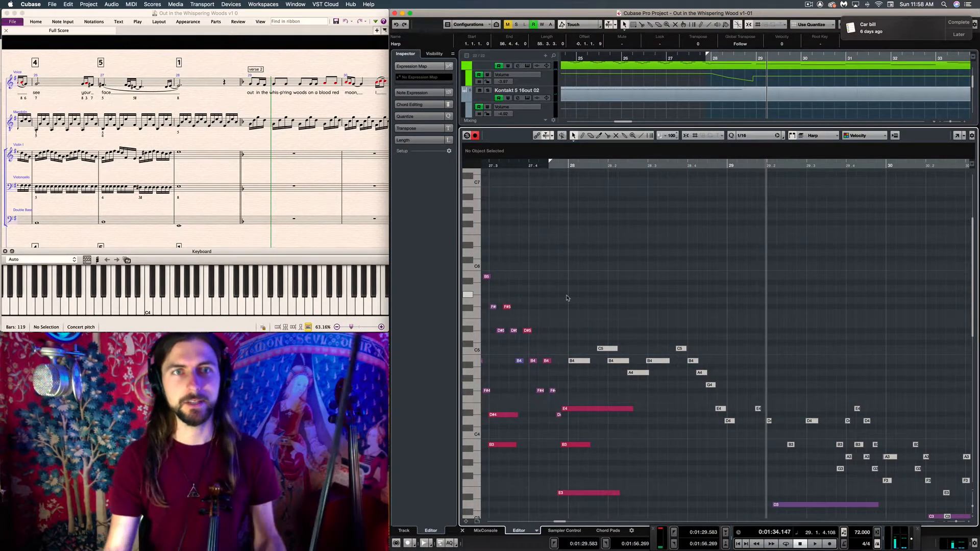
Check bar 29 of the violin and mandolin parts in the Sibelius score, then return to the harp notes in Cubase
left_click(293, 155)
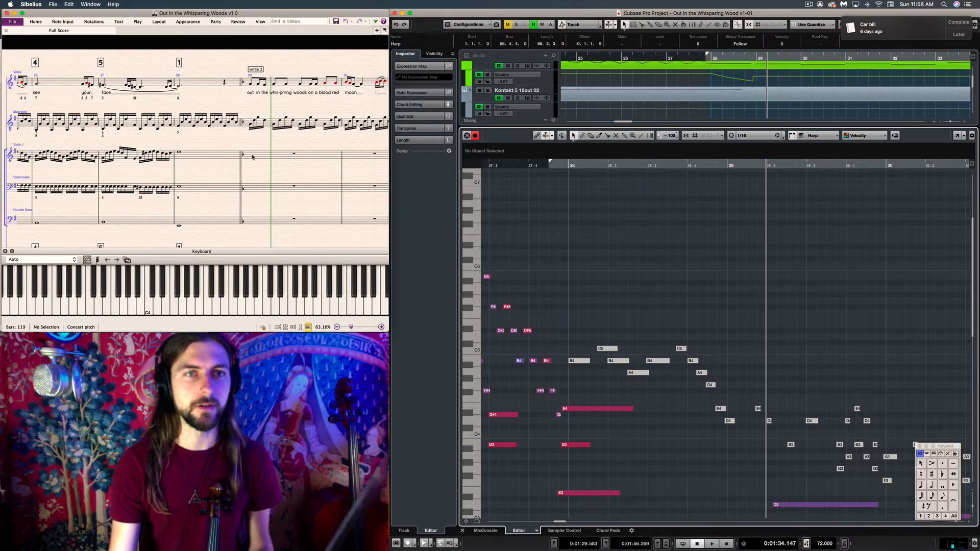
left_click(272, 122)
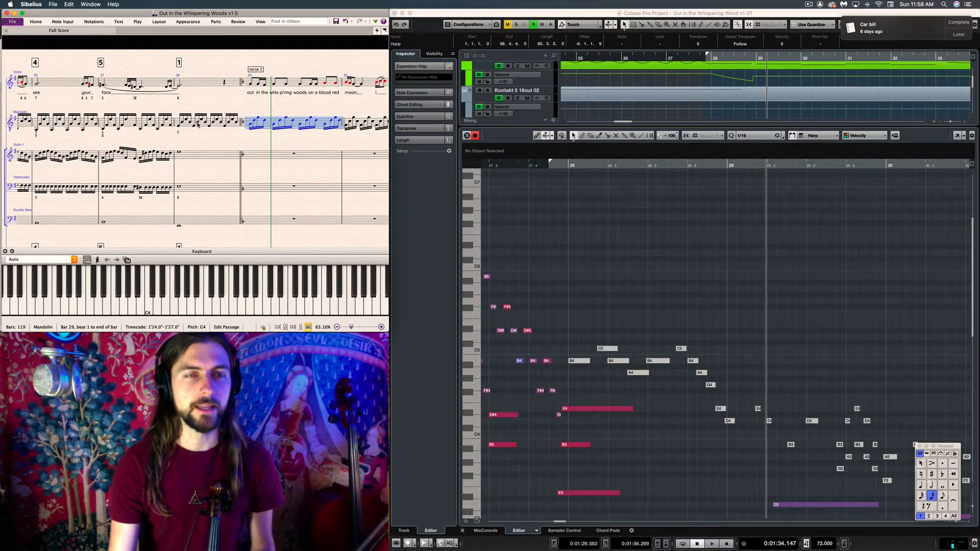
left_click(596, 281)
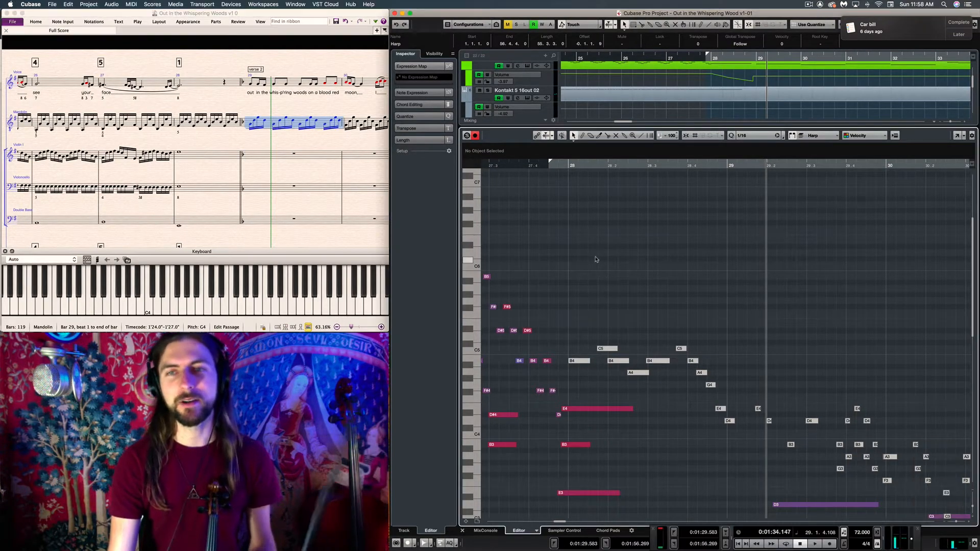
scroll(663, 314, "down", 3)
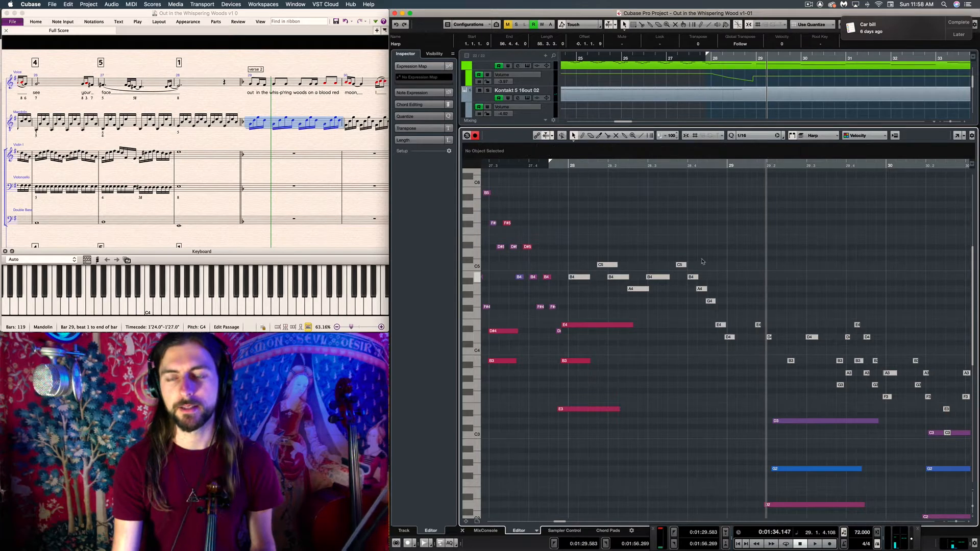
Unmute the harp melody and descending run from the B4 at bar 28 to the D4 at bar 29
left_click(534, 165)
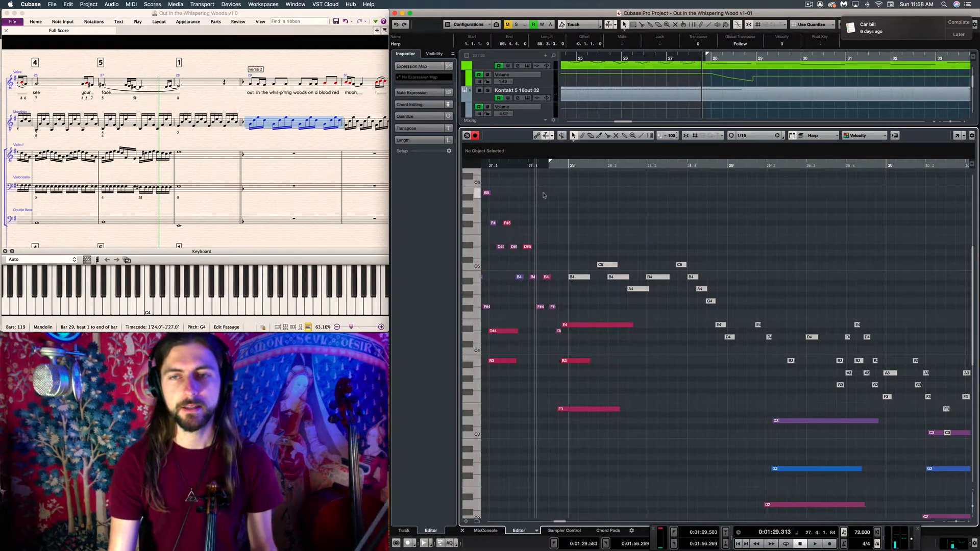
left_click(499, 165)
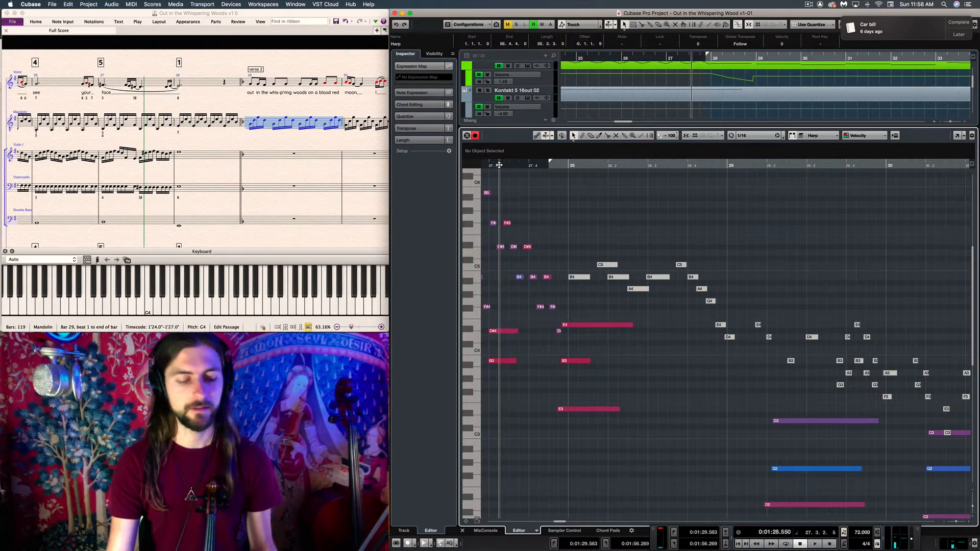
key("space")
scroll(847, 247, "right", 5)
right_click(678, 238)
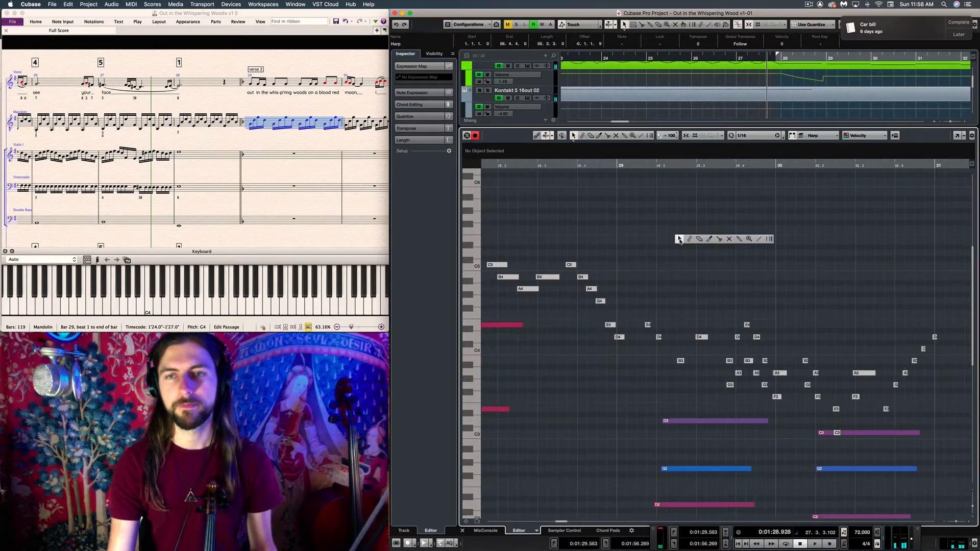
left_click(731, 241)
scroll(720, 241, "left", 3)
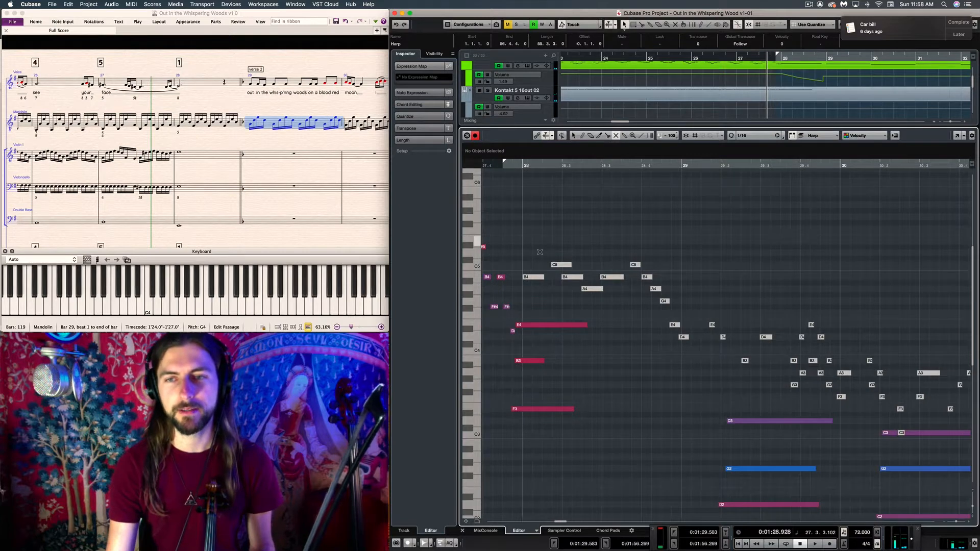
left_click_drag(531, 242, 690, 351)
left_click(693, 279)
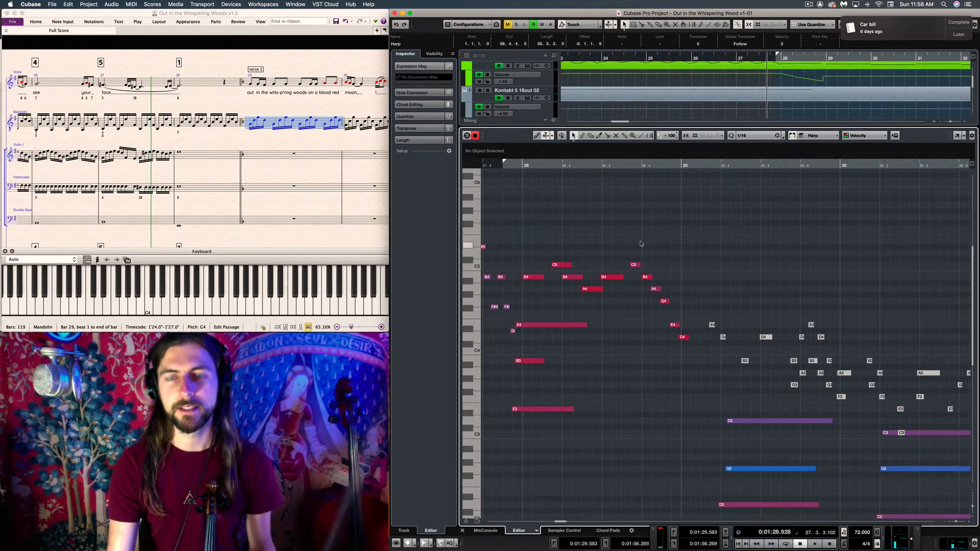
Play back the unmuted harp run from bar 27 to the downbeat of bar 29
left_click(510, 167)
left_click(493, 166)
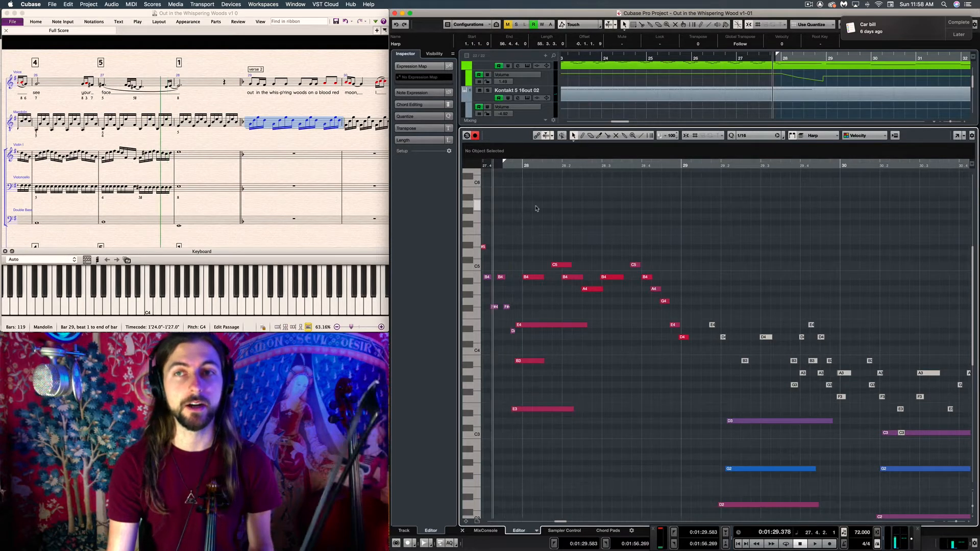
scroll(536, 209, "left", 3)
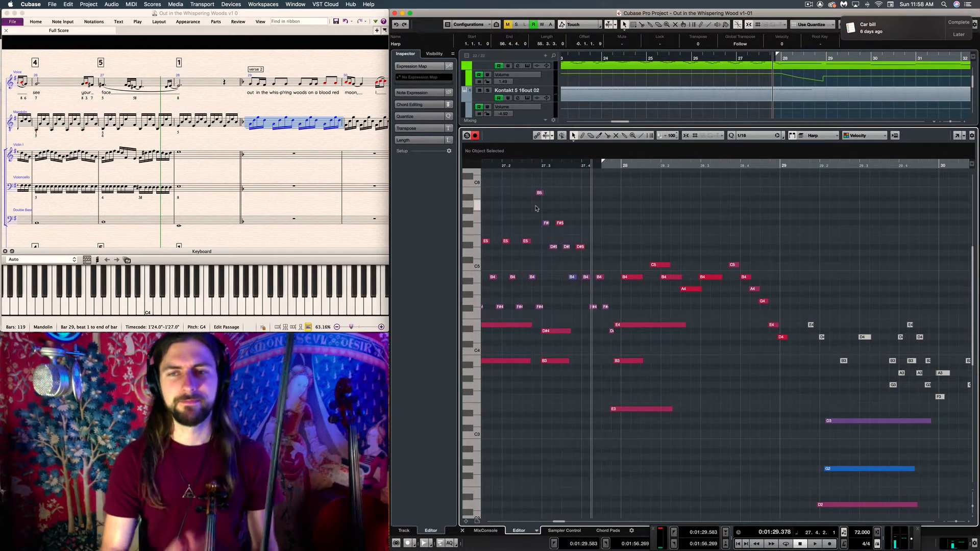
left_click(534, 166)
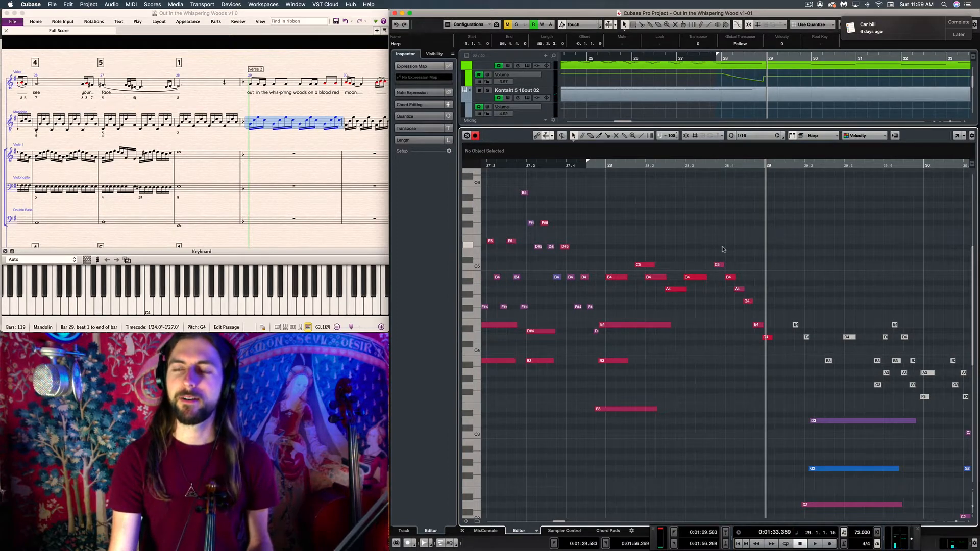
Examine the muted harp notes in bars 29 and 30 and play the transition from bar 27 through to bar 31
scroll(722, 249, "right", 5)
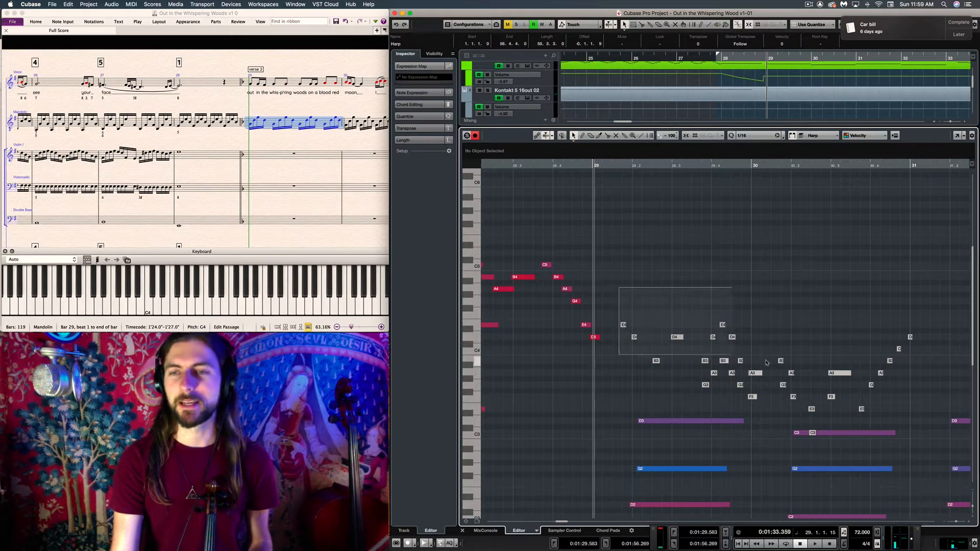
scroll(725, 296, "left", 5)
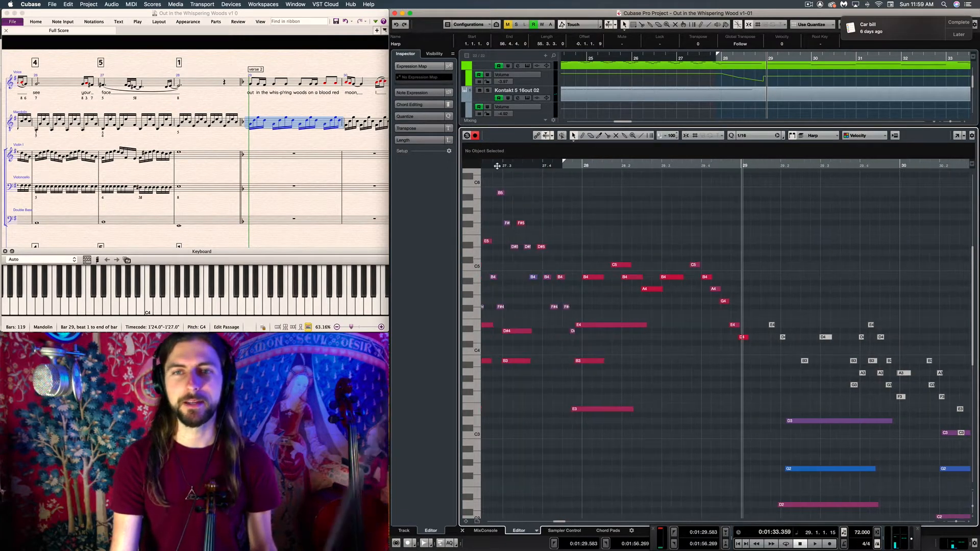
double_click(497, 166)
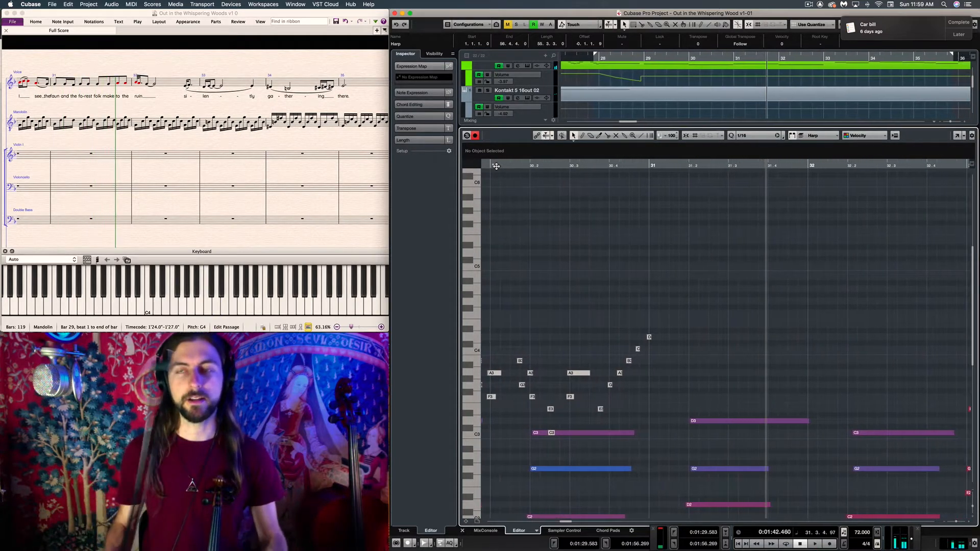
scroll(618, 299, "left", 6)
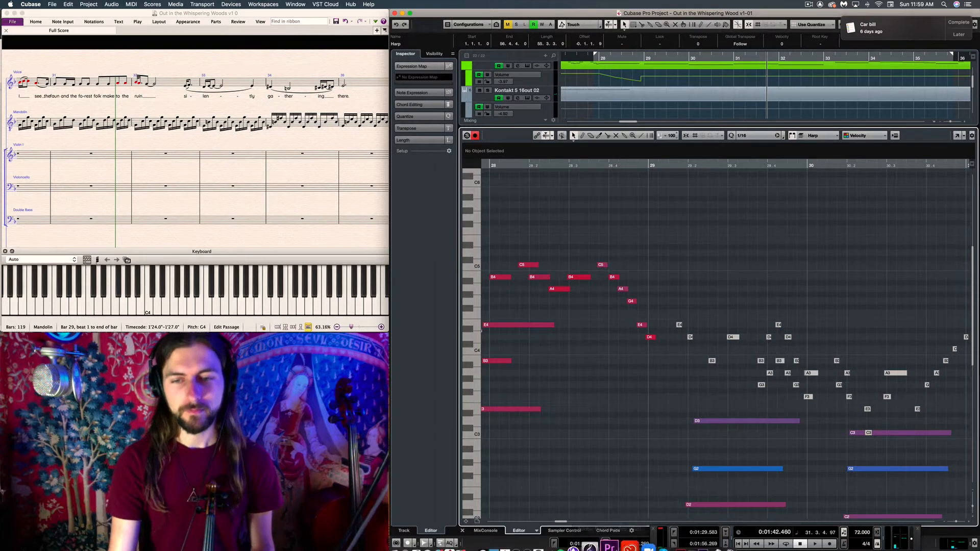
Switch to the Out in the Whispering Woods document in Chrome and locate the verse 2 lyrics
mouse_move(612, 549)
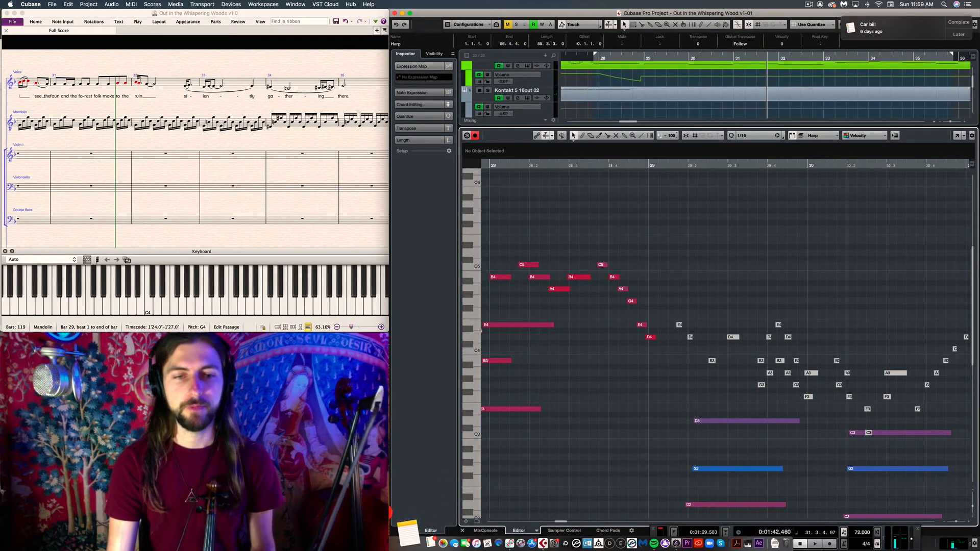
left_click(365, 537)
left_click(152, 197)
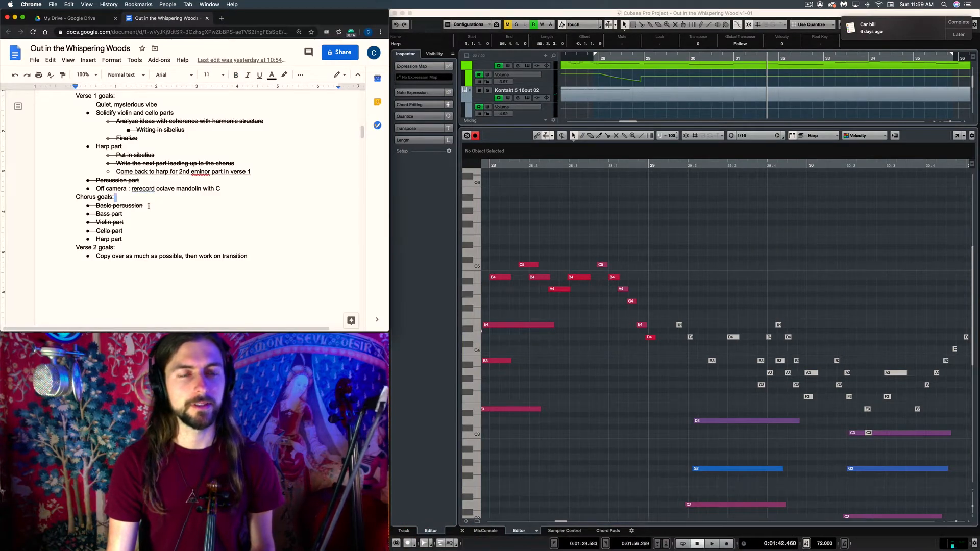
scroll(148, 208, "up", 15)
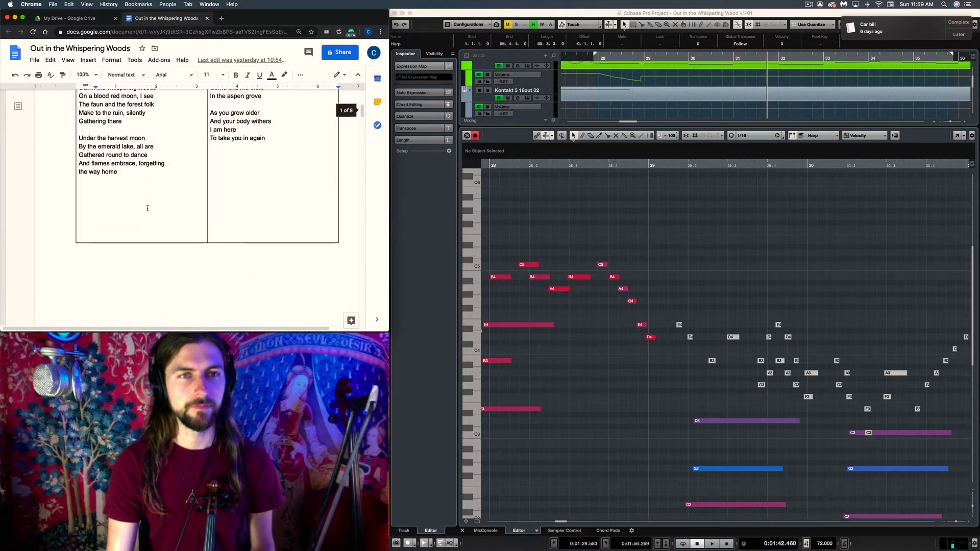
scroll(147, 208, "down", 4)
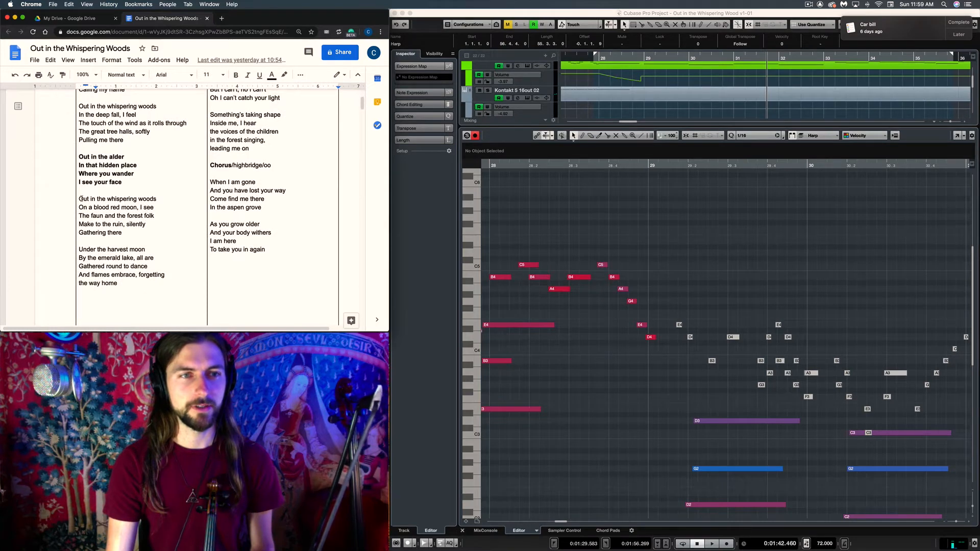
Review the verse 2 lyrics, highlighting from "Out in the whispering woods" to "Gathered round to dance"
left_click_drag(79, 215, 92, 215)
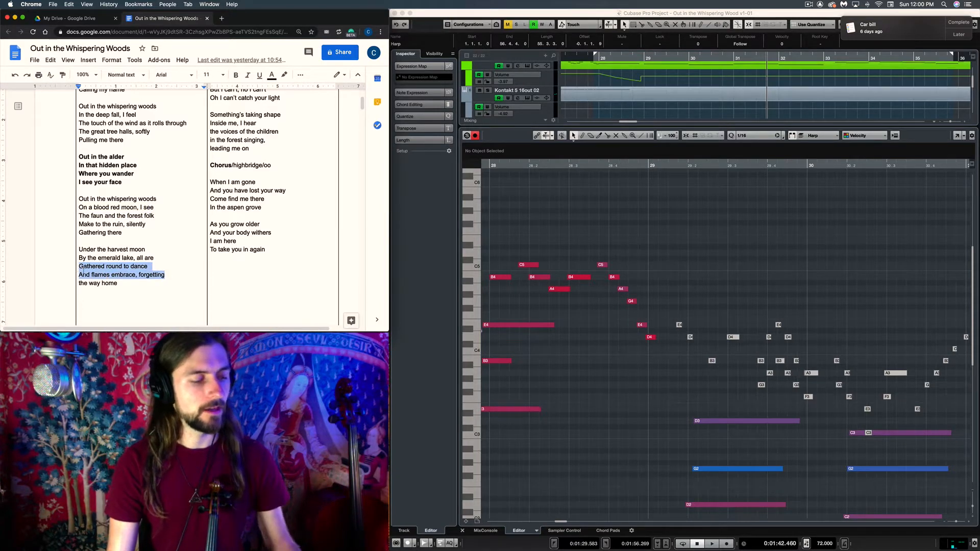
left_click(164, 282)
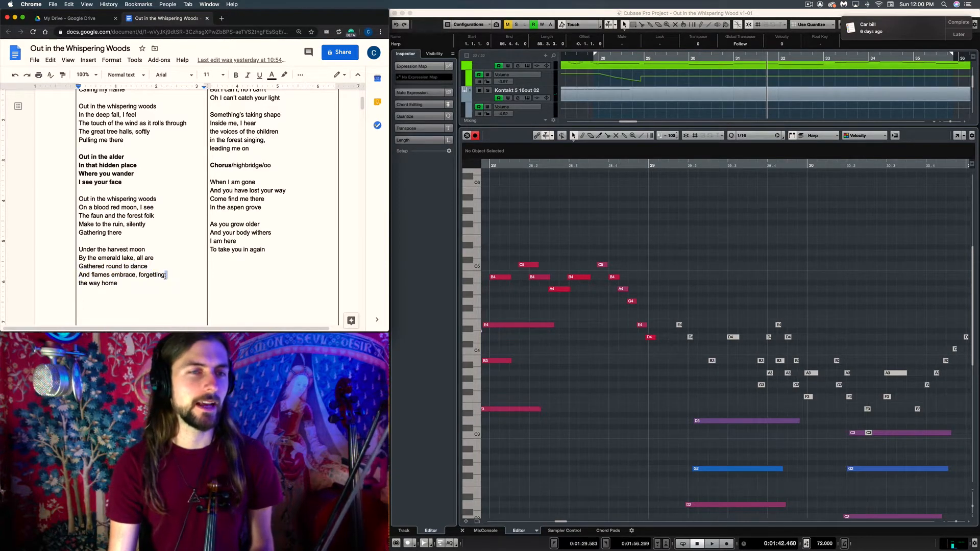
scroll(164, 275, "down", 1)
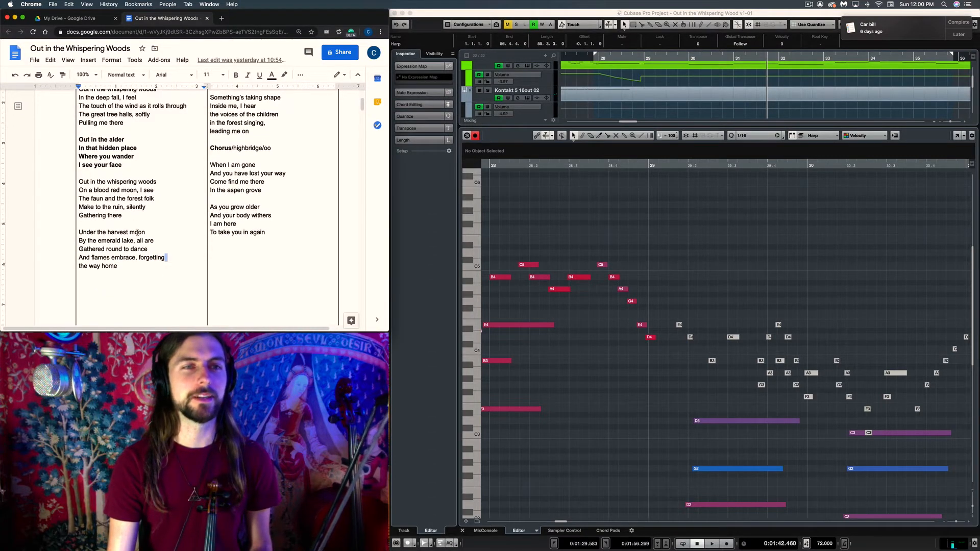
left_click_drag(158, 250, 99, 198)
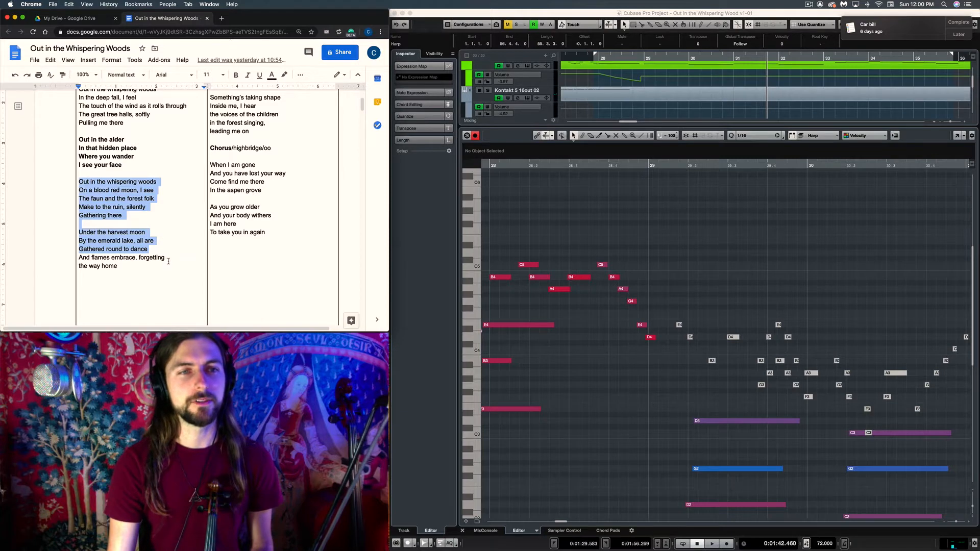
Review the second half of the verse 2 lyrics, highlighting from "Under the harvest moon" to "the way home"
left_click_drag(169, 264, 101, 198)
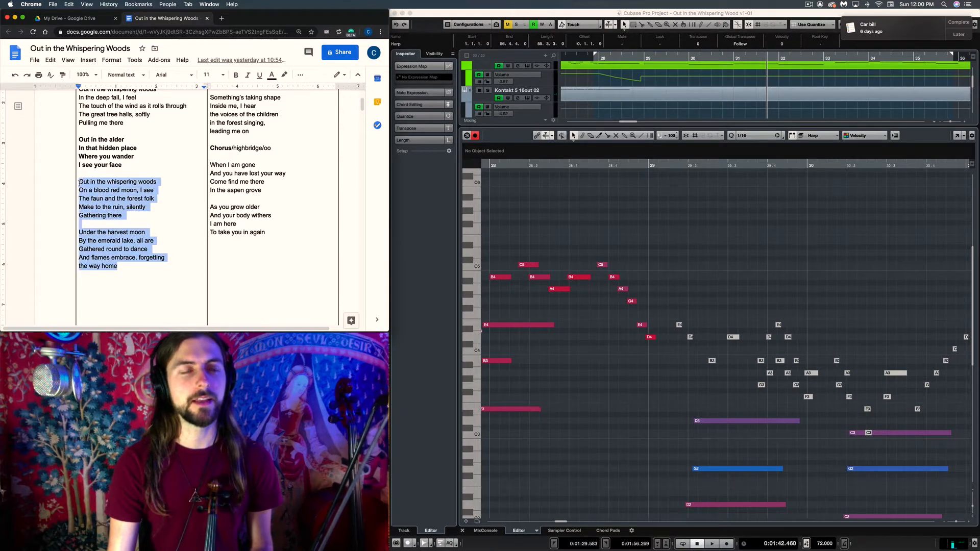
left_click(111, 232)
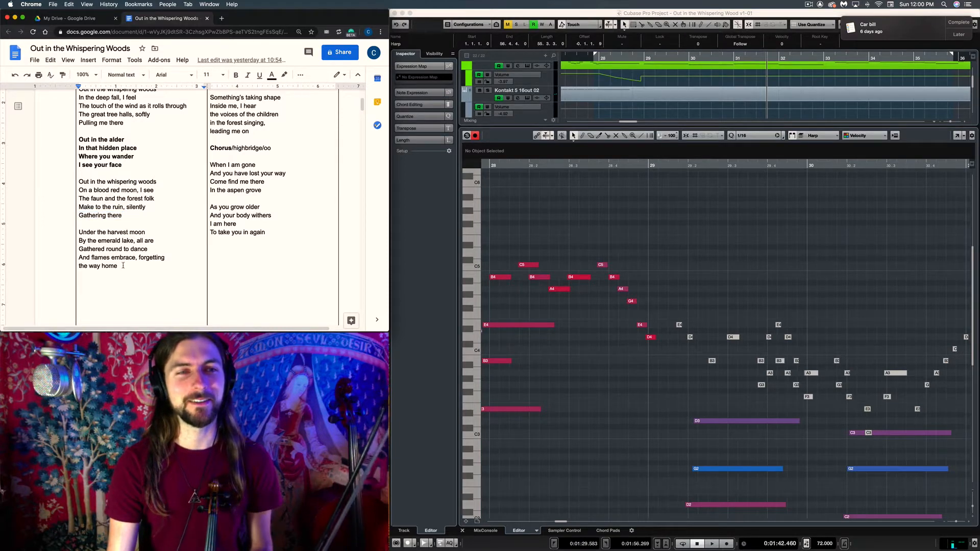
left_click_drag(123, 266, 80, 233)
left_click(112, 249)
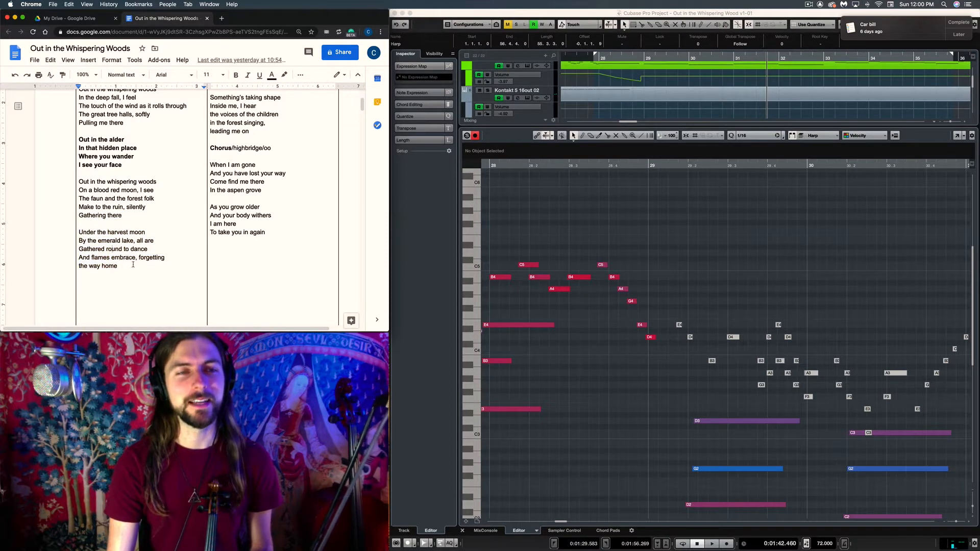
left_click_drag(107, 254, 82, 232)
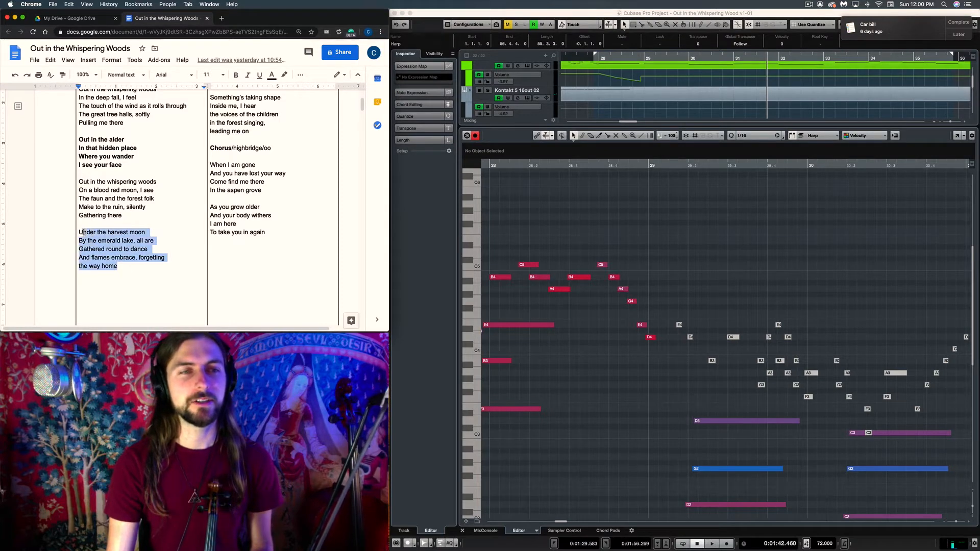
left_click(117, 239)
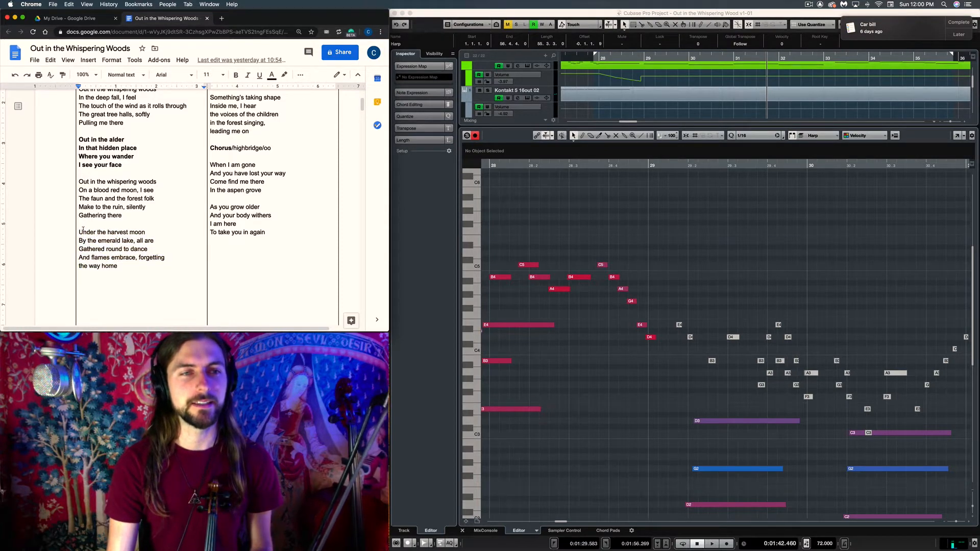
left_click_drag(137, 244, 140, 256)
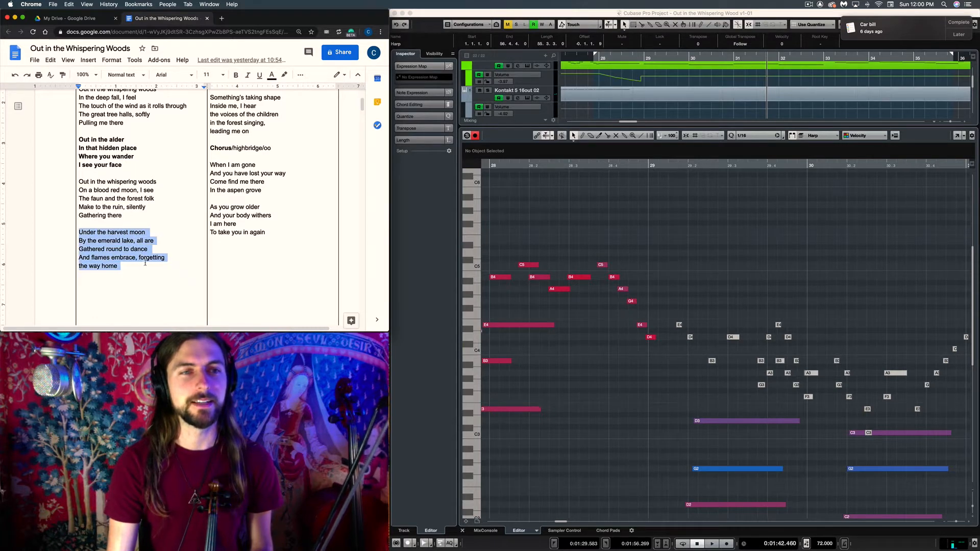
left_click(144, 263)
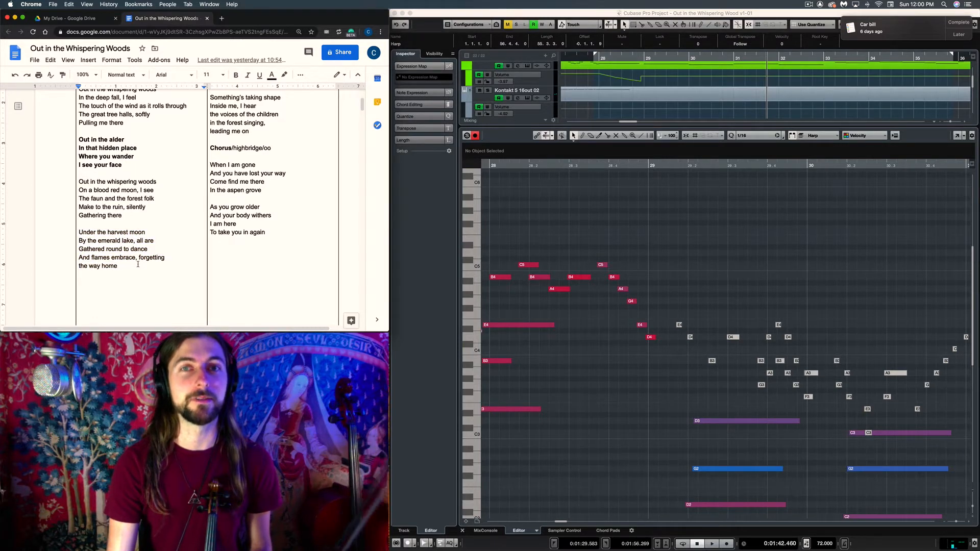
Return to Cubase and examine the harp notes from bar 28 to bar 31
left_click(638, 223)
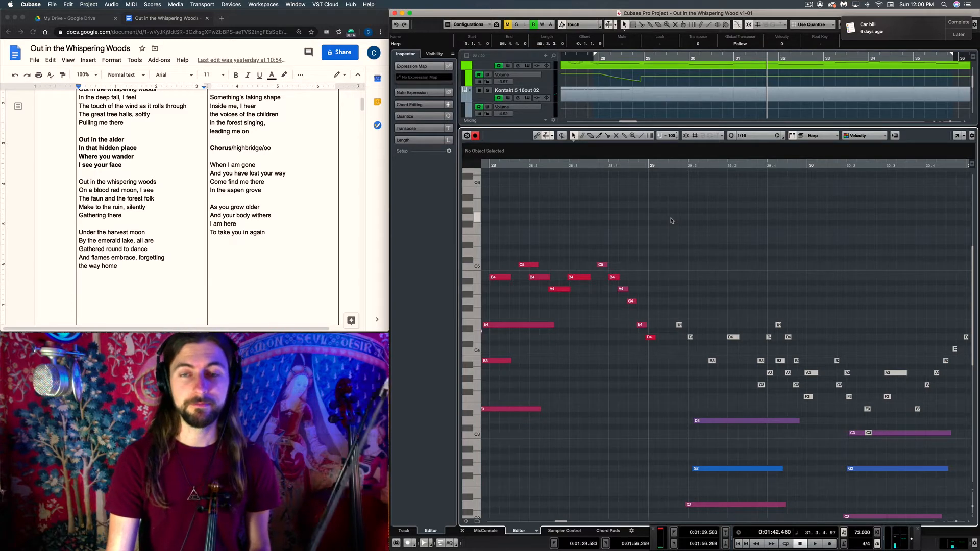
scroll(671, 221, "right", 5)
scroll(671, 220, "down", 1)
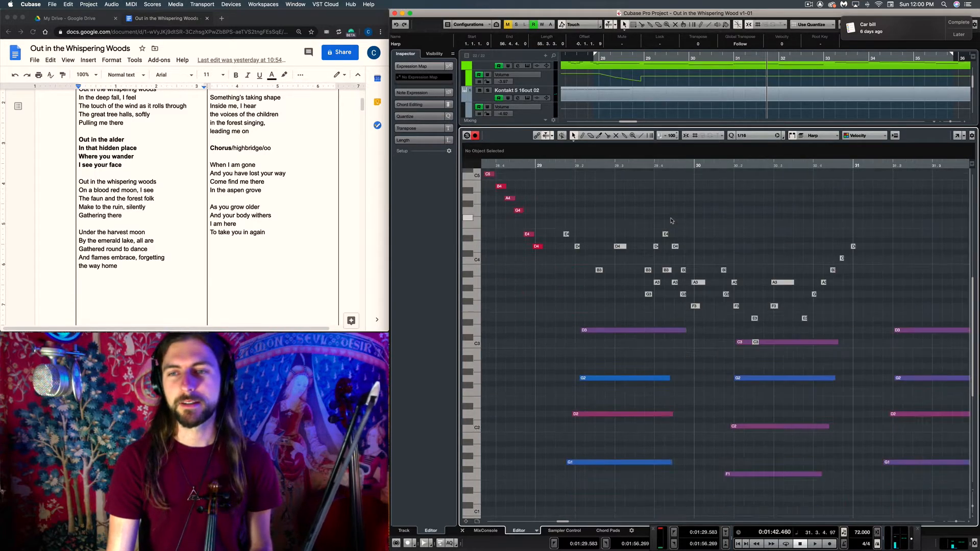
scroll(671, 221, "left", 3)
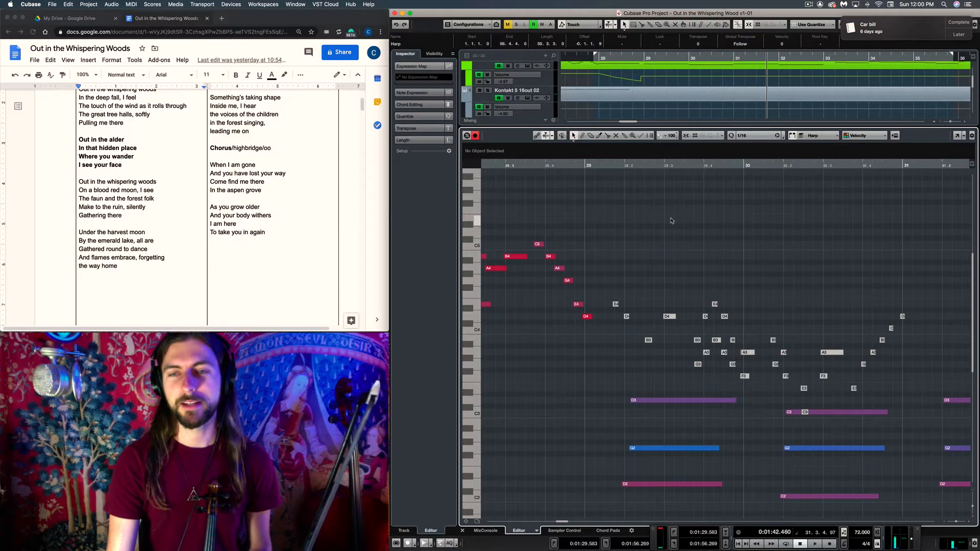
scroll(632, 245, "left", 6)
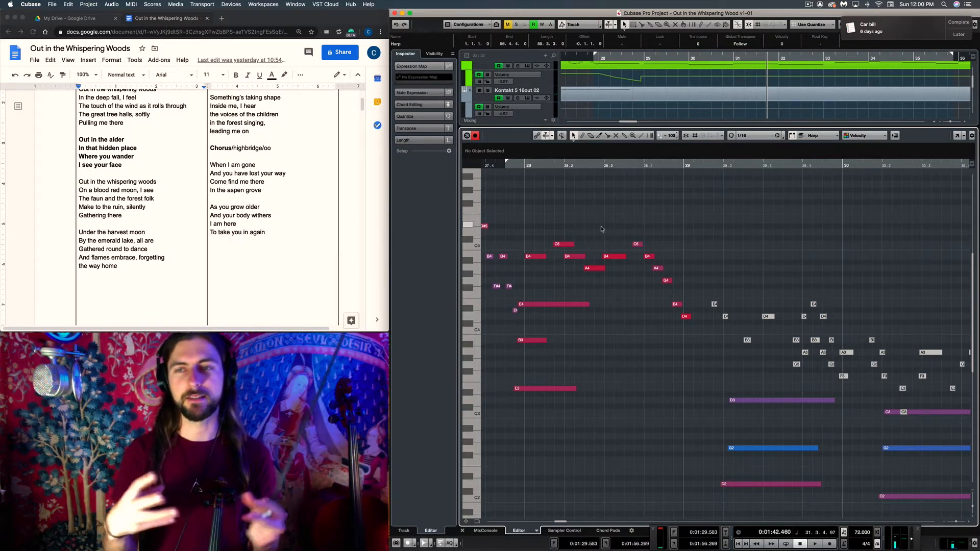
Switch to the Out in the Whispering Woods score in Sibelius and locate the start of verse 2
mouse_move(599, 534)
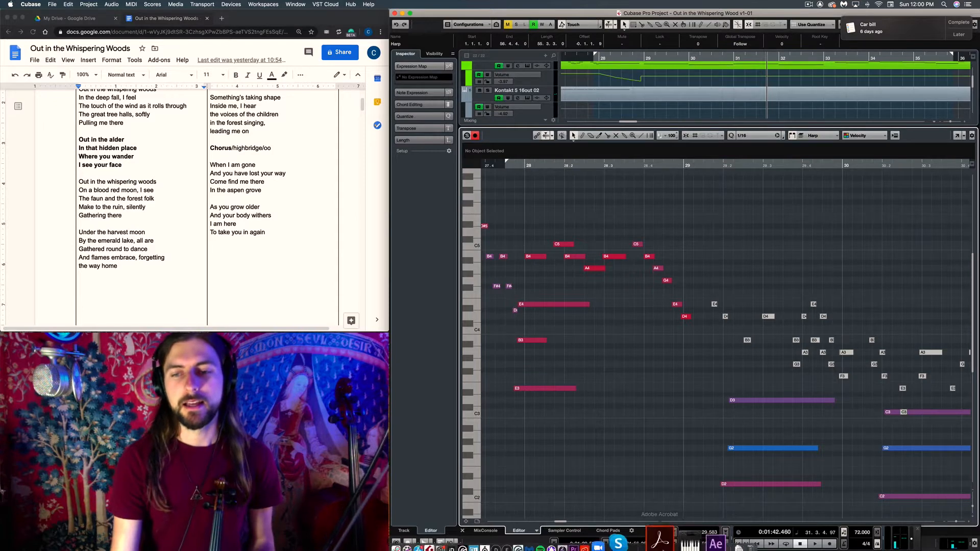
left_click(600, 533)
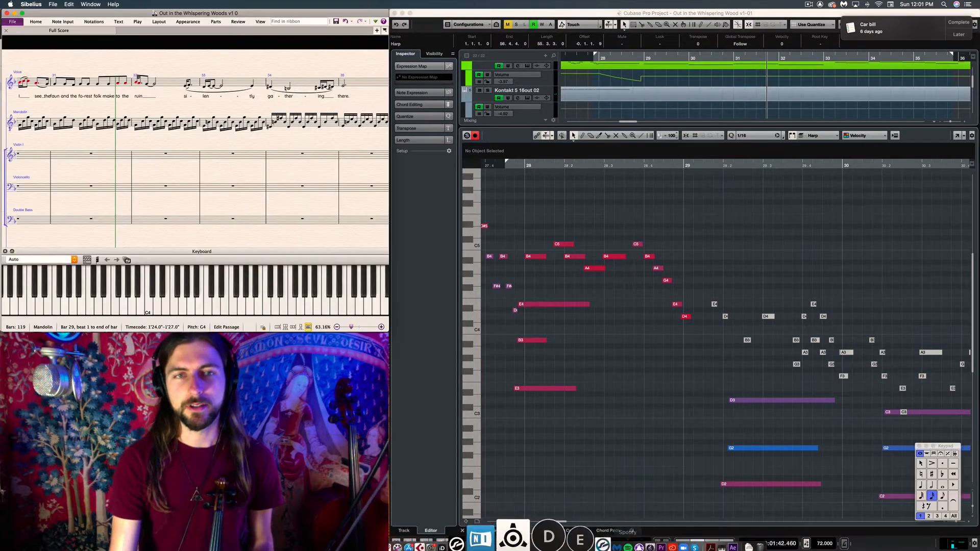
left_click_drag(173, 143, 193, 125)
left_click_drag(109, 126, 179, 118)
left_click(163, 117)
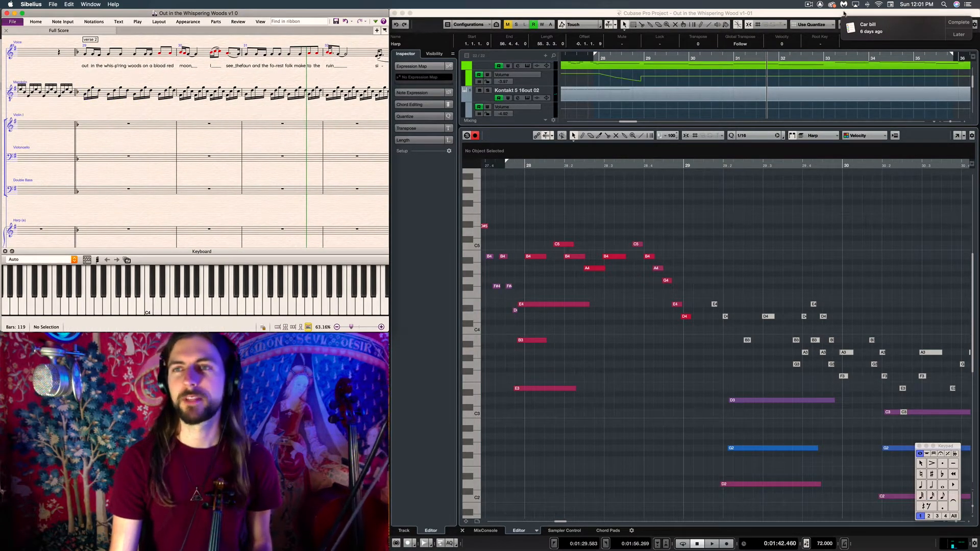
left_click(812, 5)
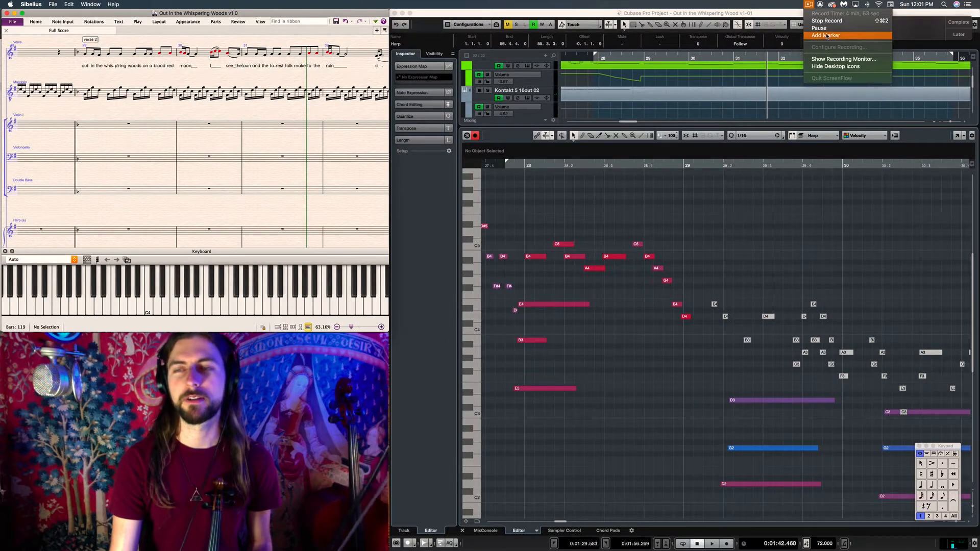
left_click(827, 36)
Play back the verse 2 harp part in Cubase in several passes, from bar 28 on into bar 35
left_click(522, 165)
key("space")
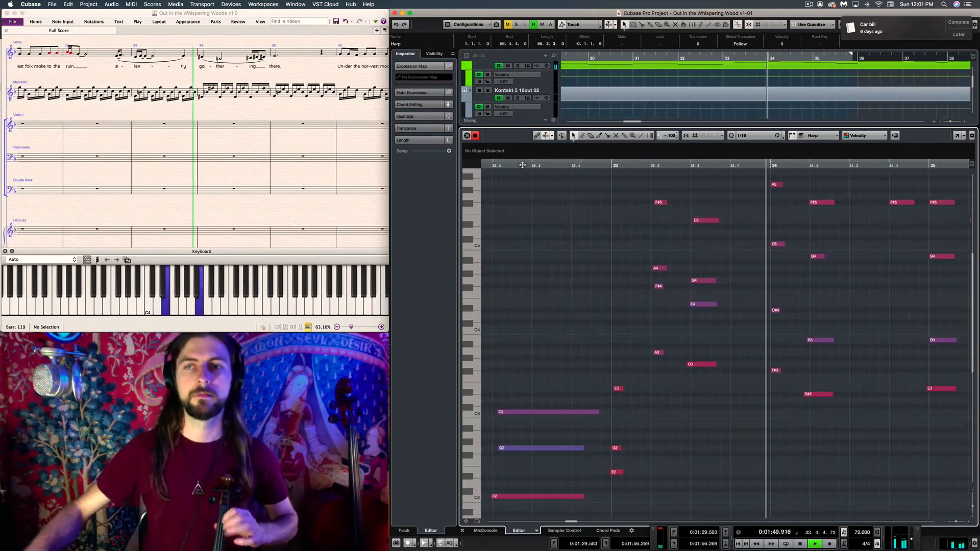
key("space")
scroll(522, 165, "left", 5)
left_click(537, 164)
key("space")
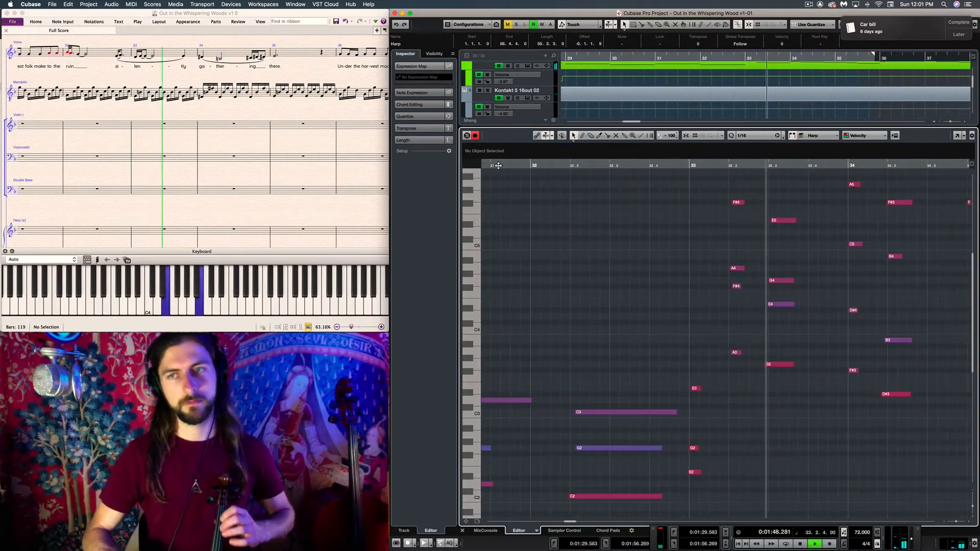
key("space")
scroll(661, 212, "left", 3)
key("space")
Replay the harp phrase through bars 34 and 35 to the end of bar 35
key("space")
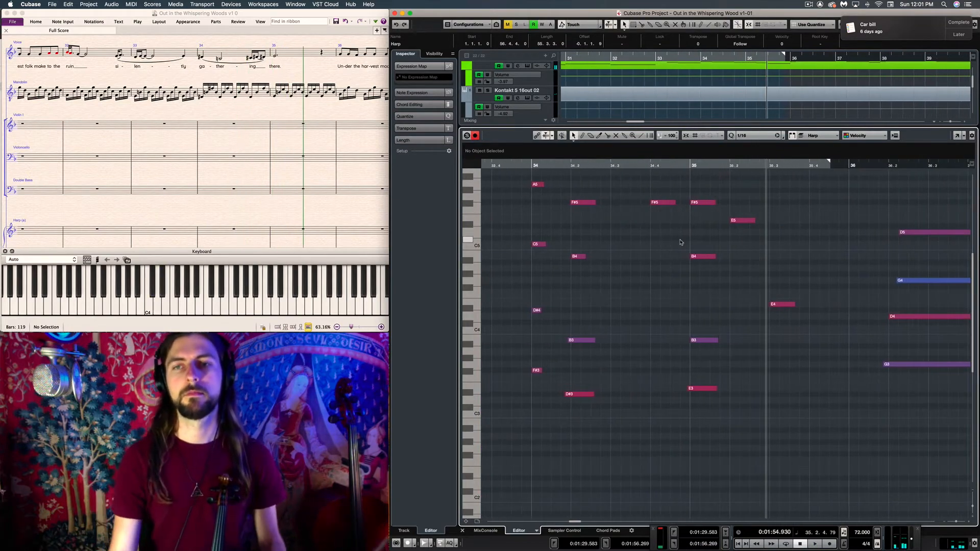
scroll(680, 242, "left", 10)
left_click(561, 166)
key("space")
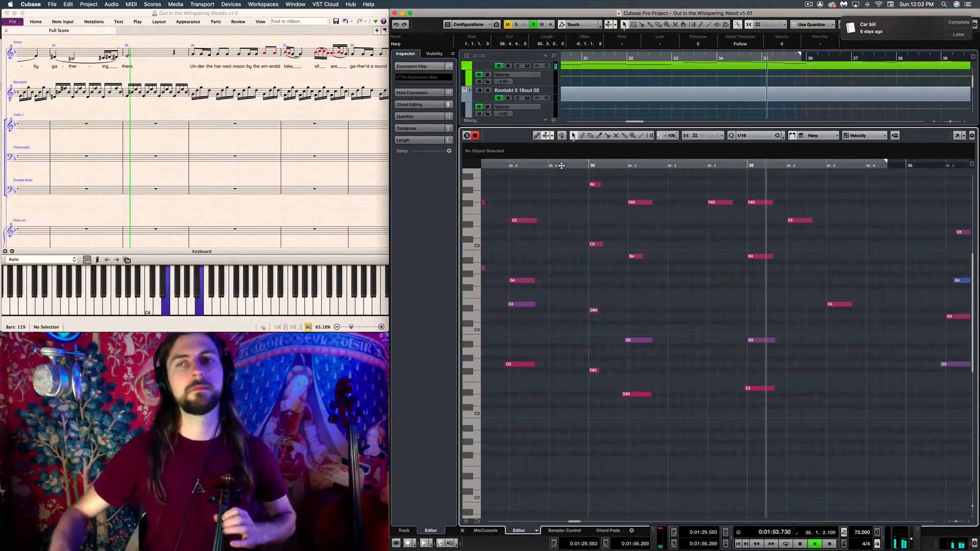
key("space")
Record a new take on the Violin Ac. track from bar 26 to the downbeat of bar 36
scroll(755, 225, "left", 10)
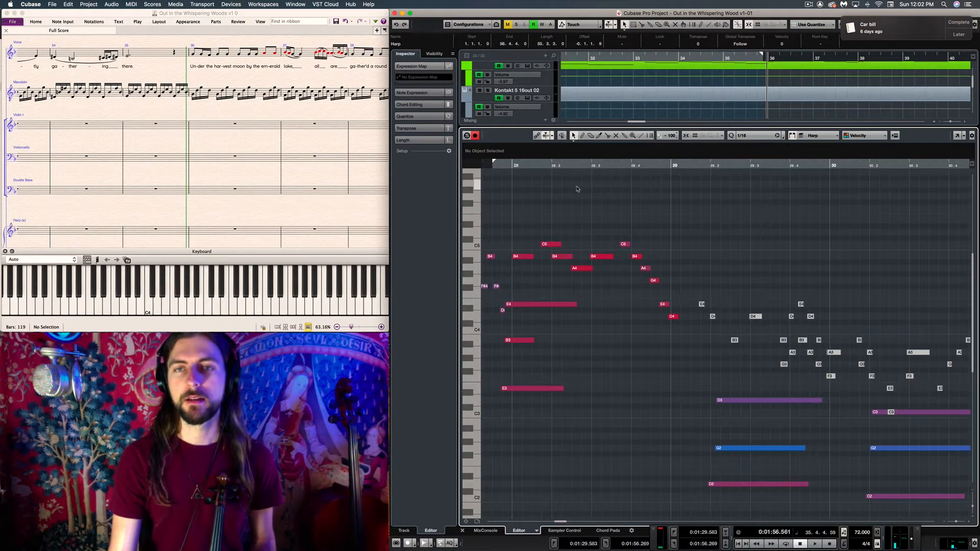
scroll(610, 94, "up", 3)
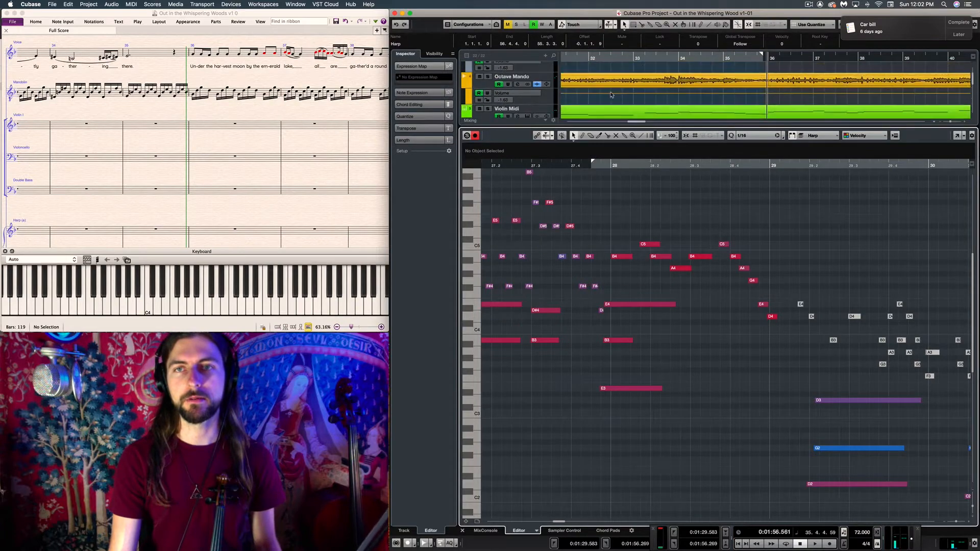
scroll(611, 95, "down", 3)
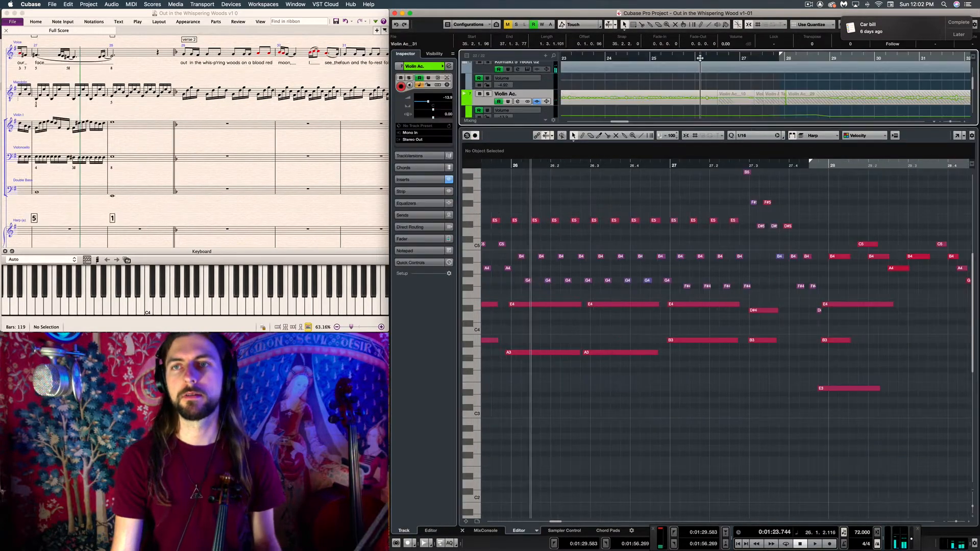
key("space")
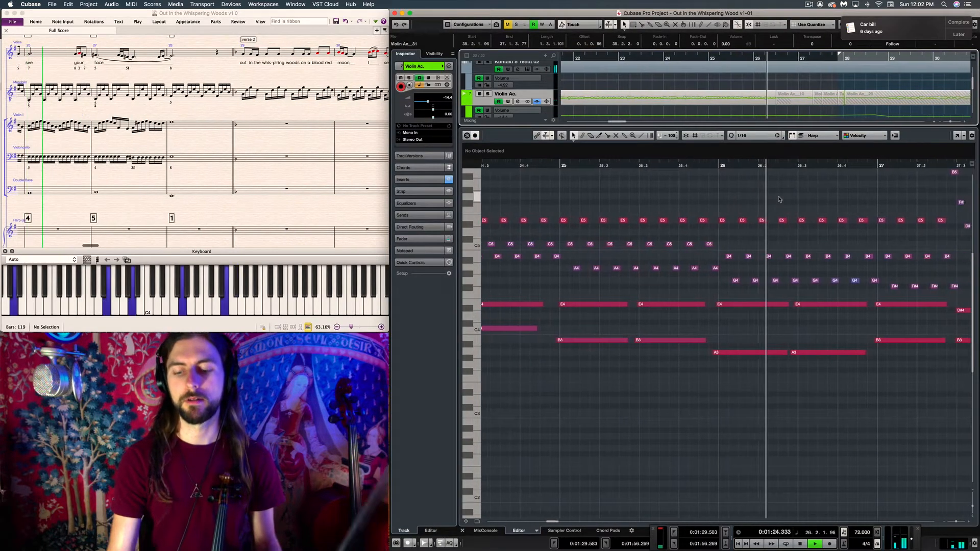
key("KP_Multiply")
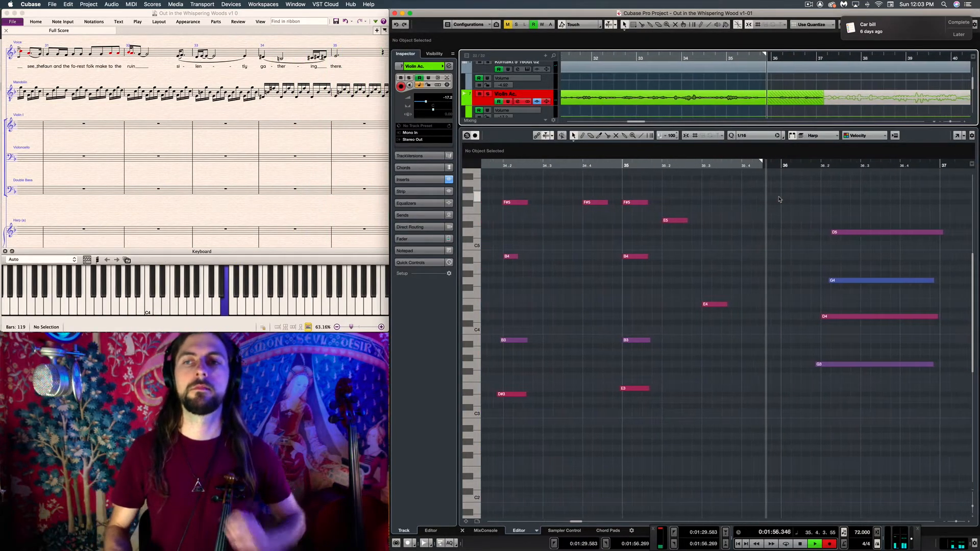
key("space")
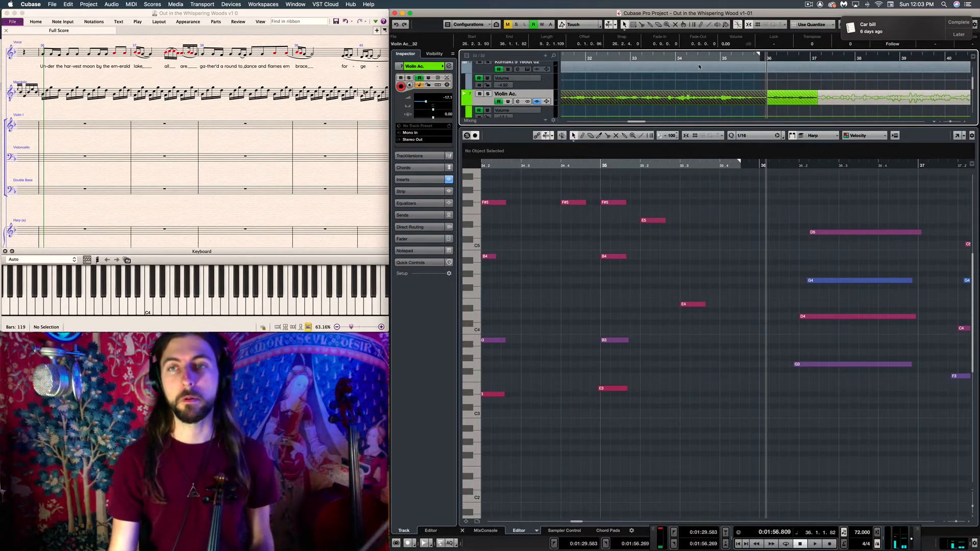
Play back the new violin take and delete the low volume automation point at bar 29 of the Violin Ac. track
scroll(700, 67, "left", 7)
left_click(740, 58)
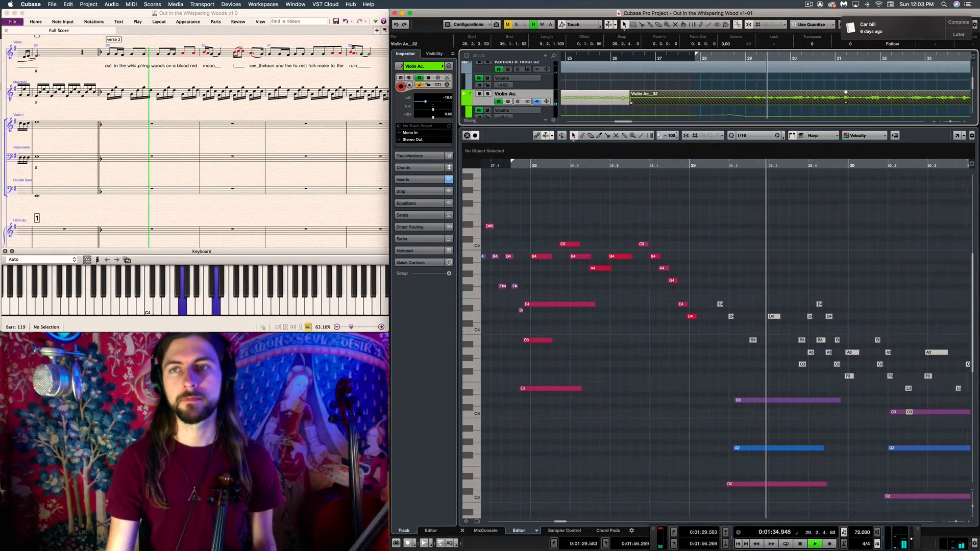
left_click_drag(733, 115, 733, 111)
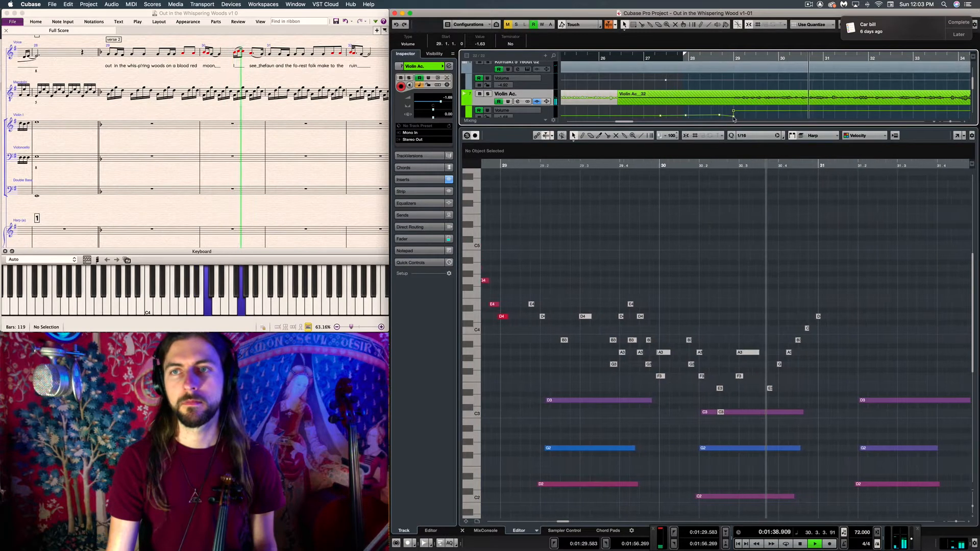
left_click(734, 117)
key("Delete")
left_click(734, 112)
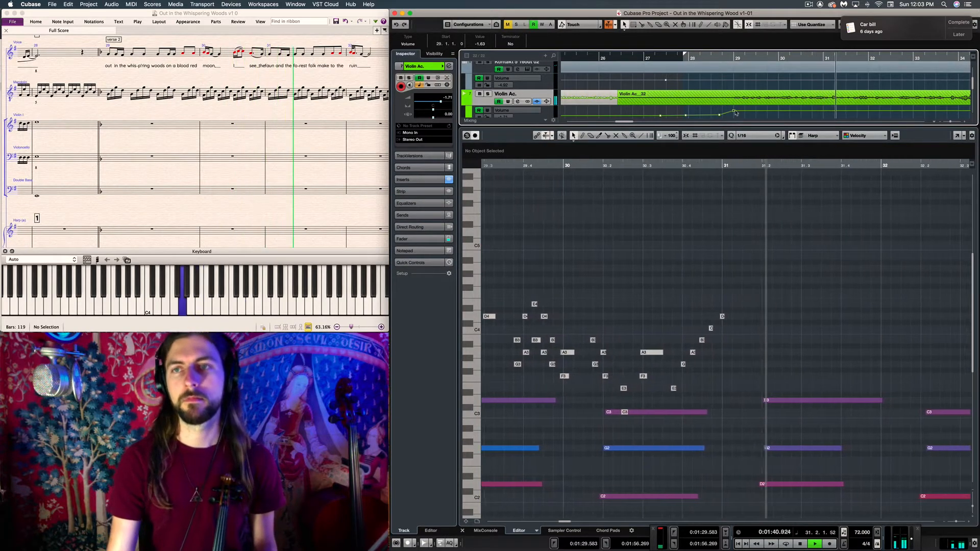
Raise the Violin Ac. volume automation point at bar 29 to about 6 dB and play the take out to bar 36
left_click_drag(734, 112, 732, 110)
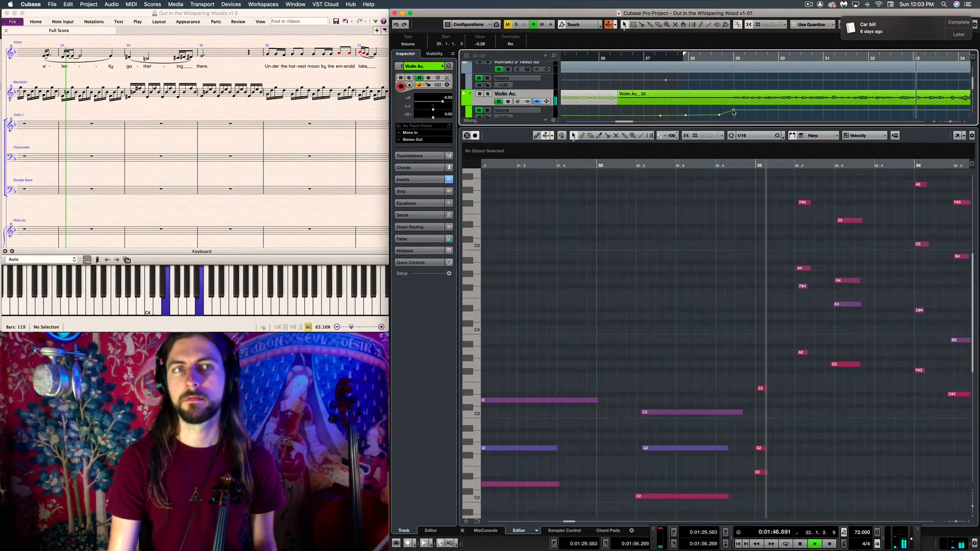
left_click_drag(733, 110, 733, 107)
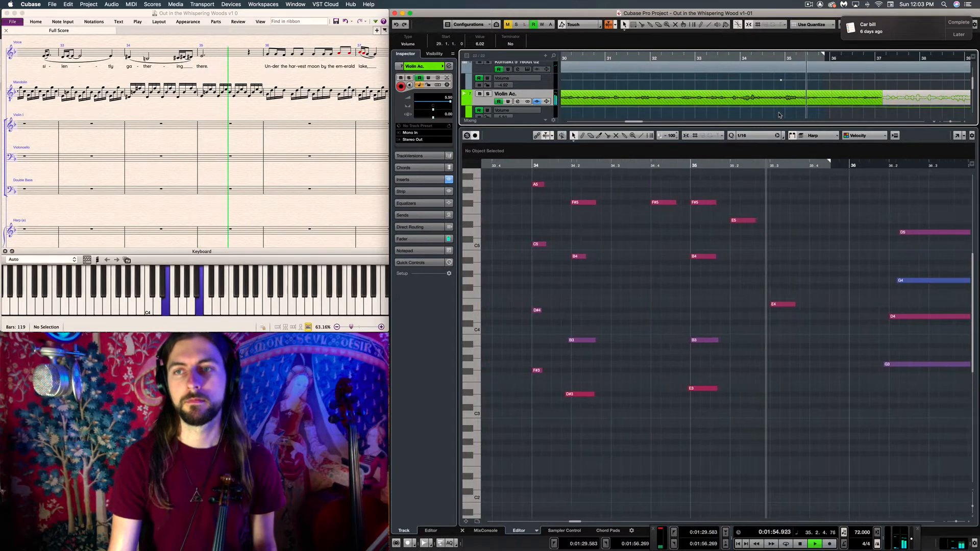
key("space")
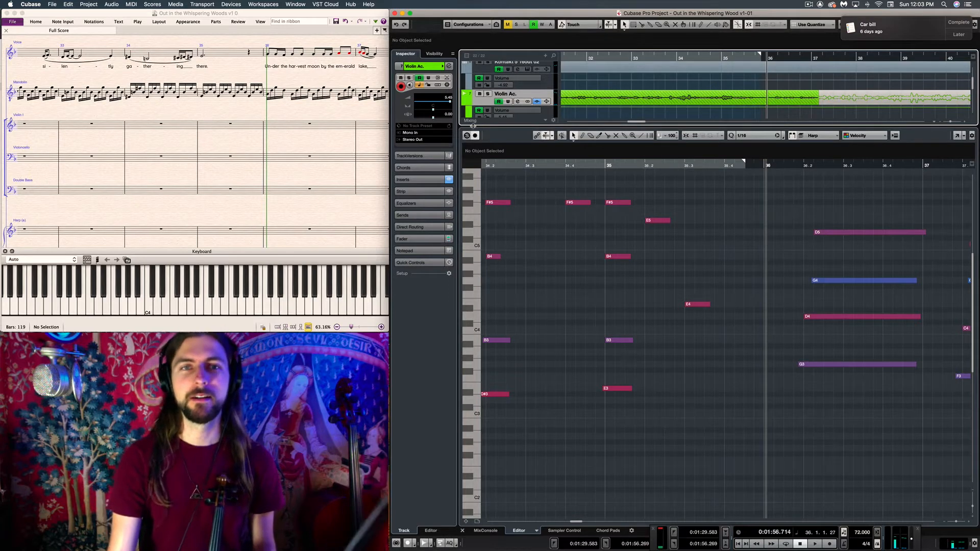
Go back to the Sibelius score and examine the measures around the start of verse 2
scroll(674, 222, "left", 3)
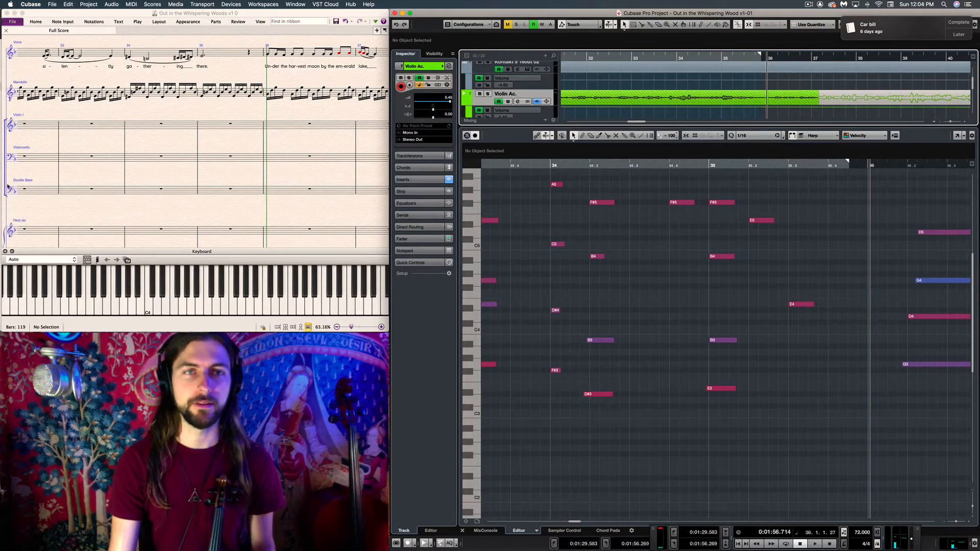
left_click(109, 119)
scroll(189, 126, "left", 5)
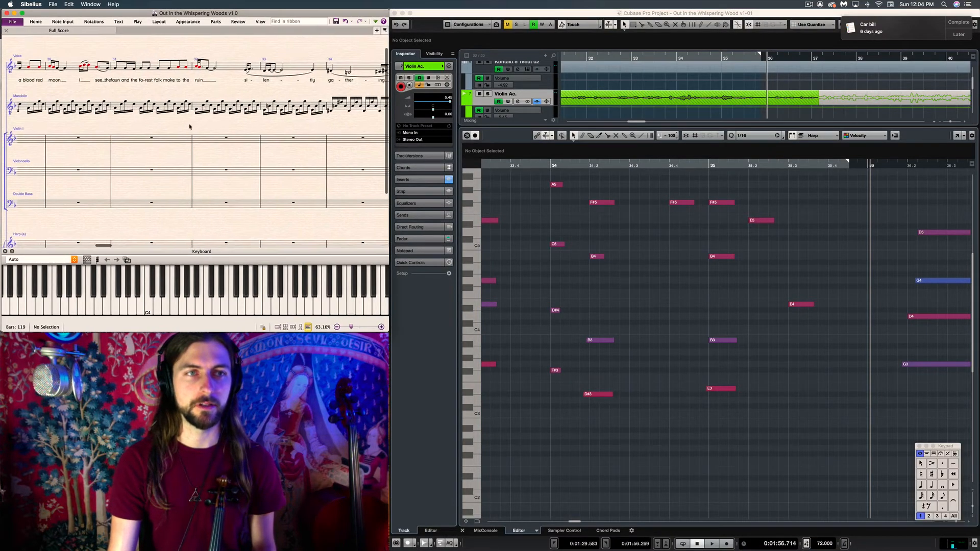
scroll(123, 123, "left", 5)
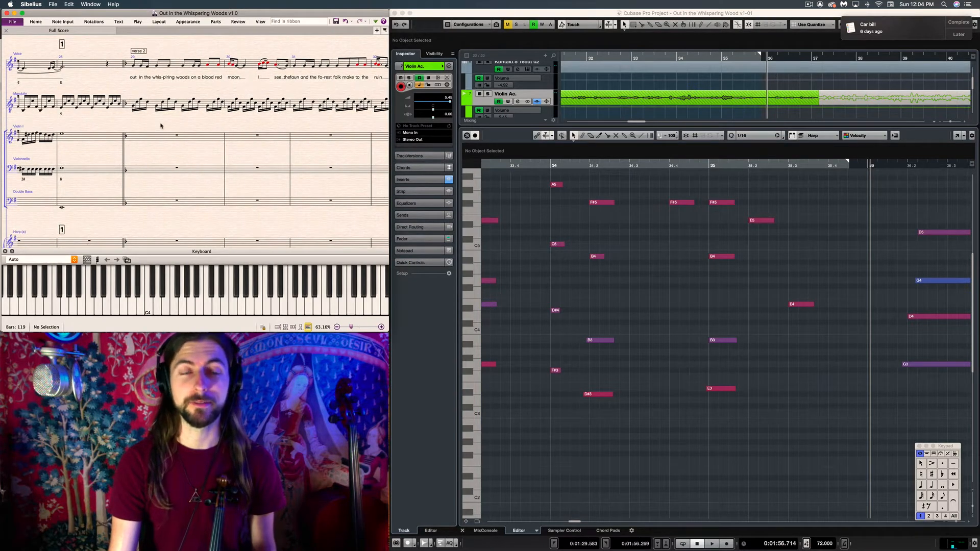
left_click_drag(161, 123, 156, 122)
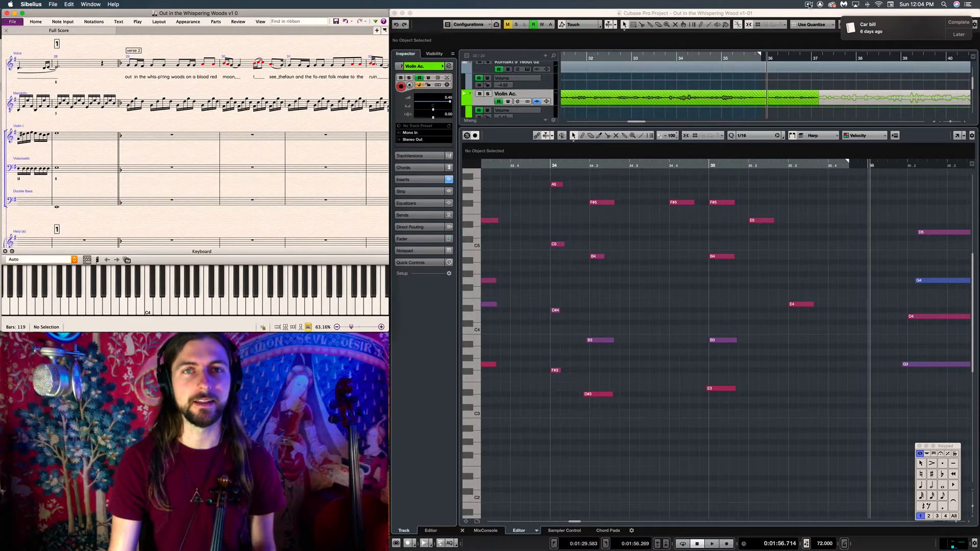
Switch to the Cubase project, open the Harp part in an enlarged key editor and bring the notes around bar 28 into view
left_click(809, 6)
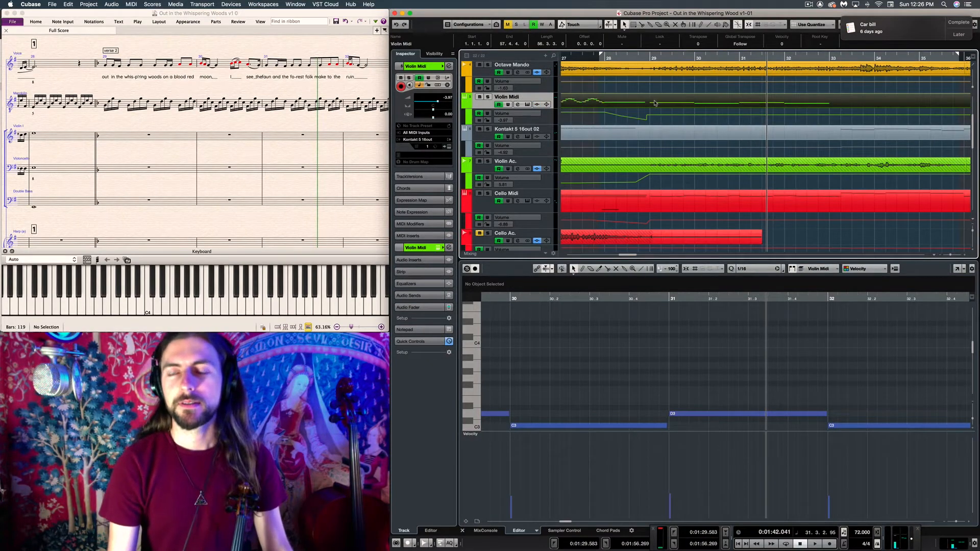
scroll(655, 103, "down", 3)
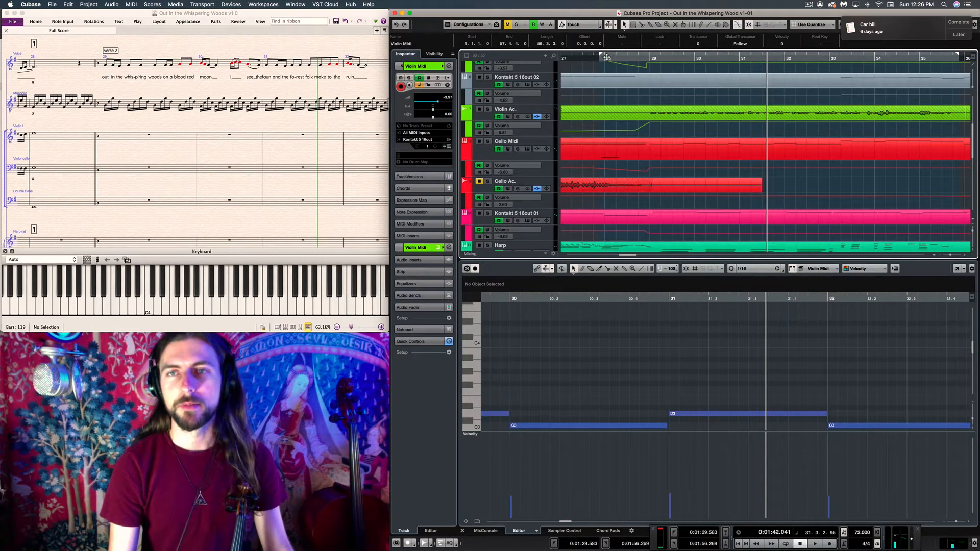
left_click(607, 58)
scroll(638, 173, "down", 3)
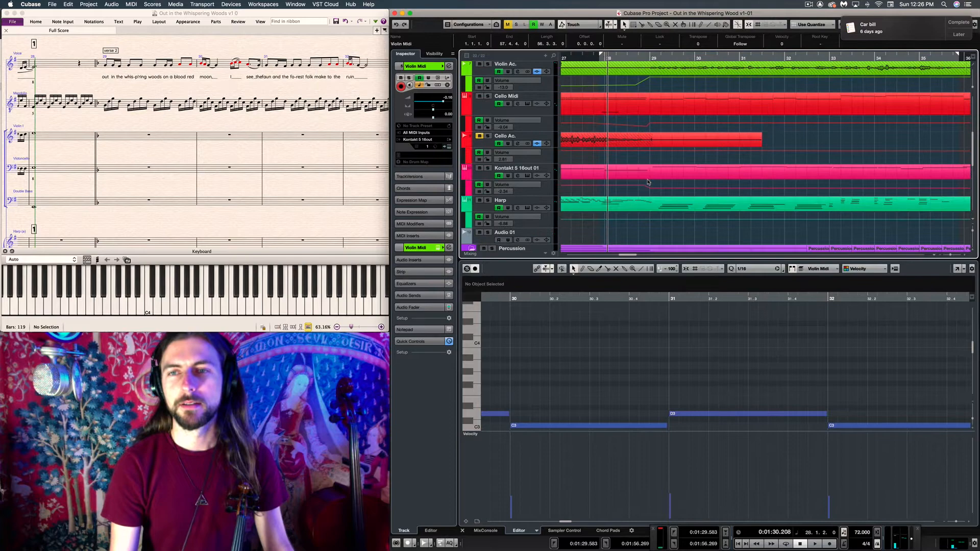
left_click(662, 207)
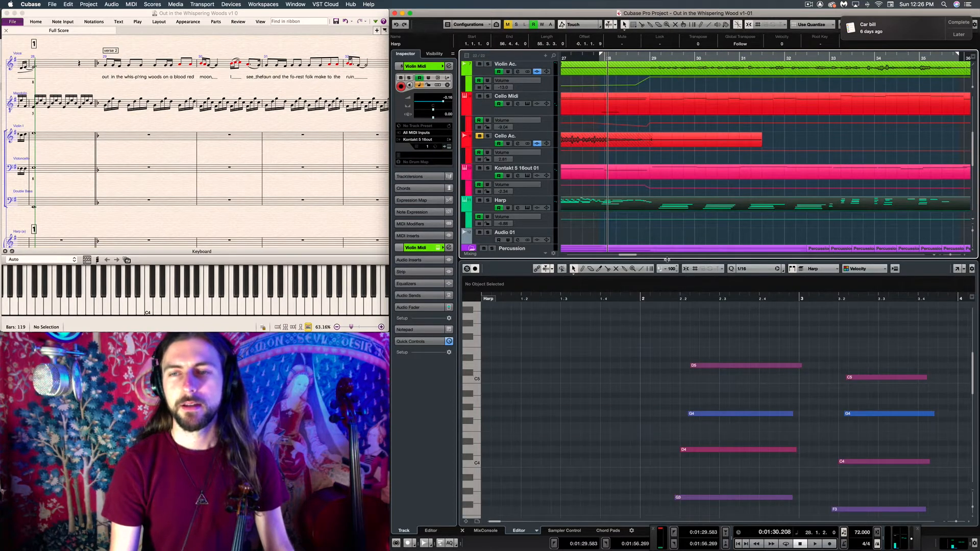
left_click_drag(666, 260, 666, 137)
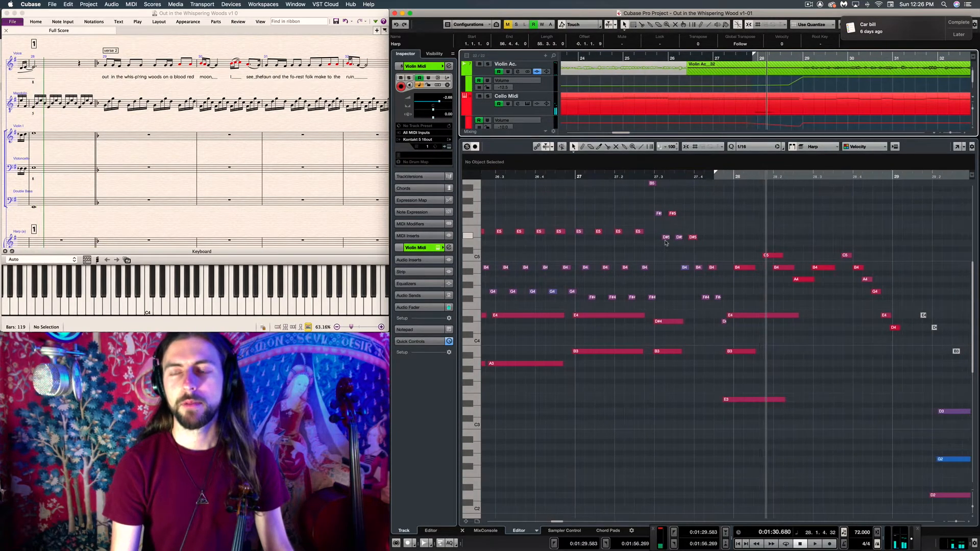
scroll(665, 243, "right", 3)
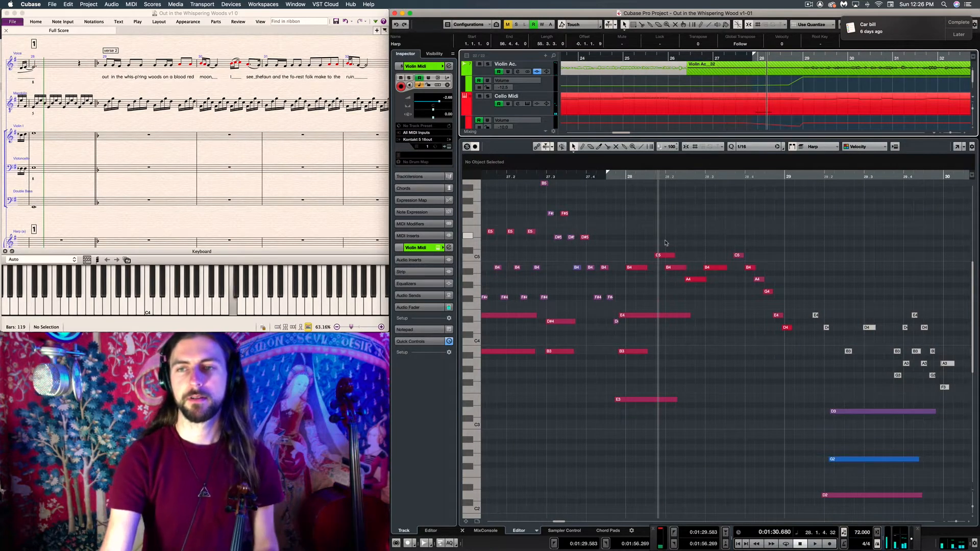
Select the Harp track and record a harp line from just before bar 28 to the start of bar 32
scroll(635, 113, "down", 6)
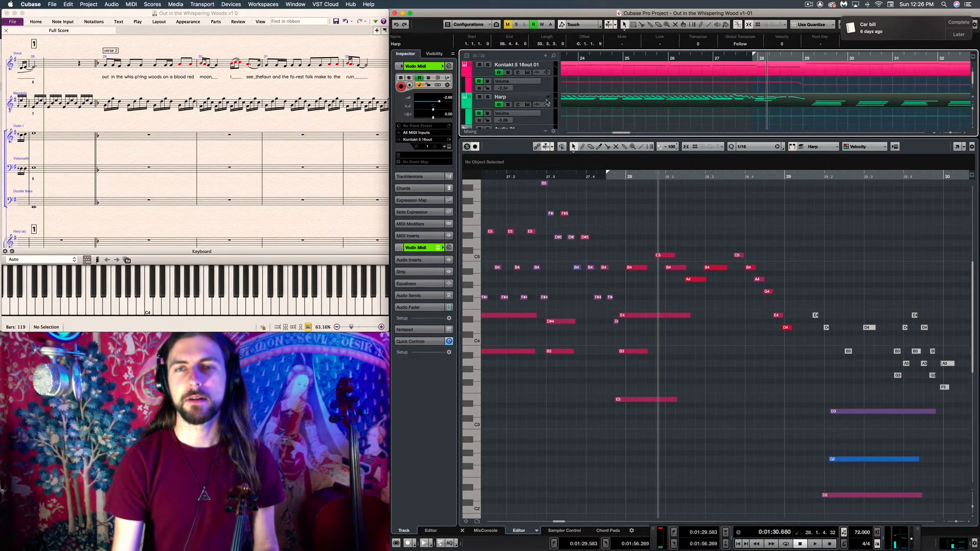
left_click(552, 102)
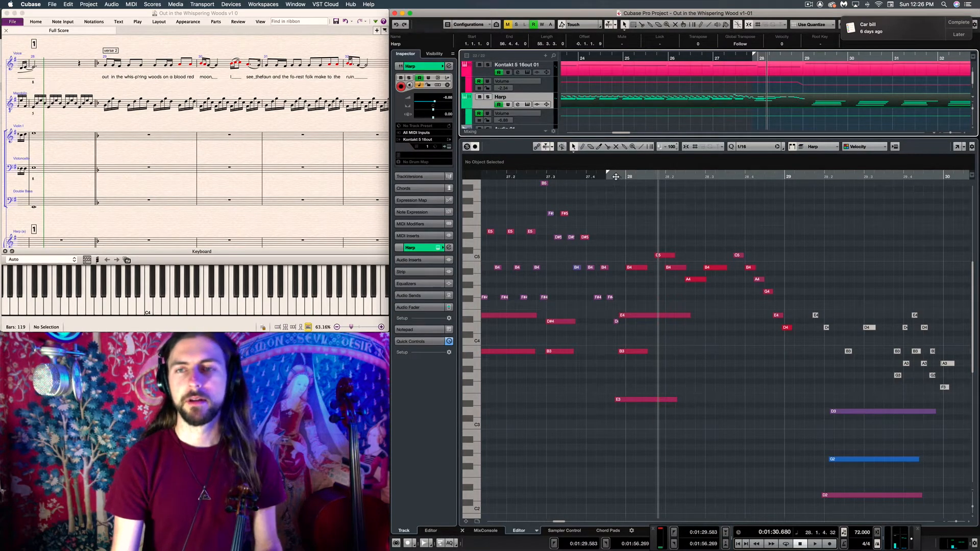
left_click(614, 177)
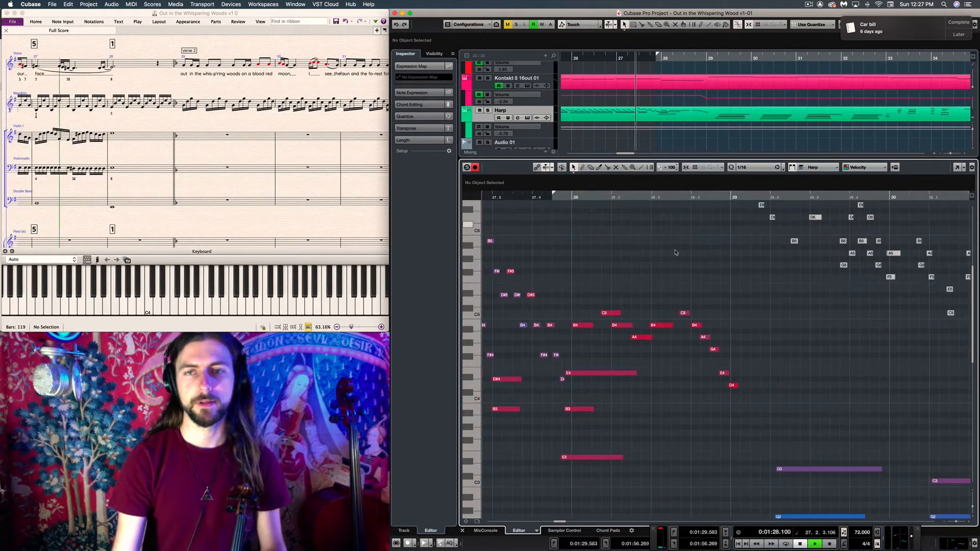
key("KP_Multiply")
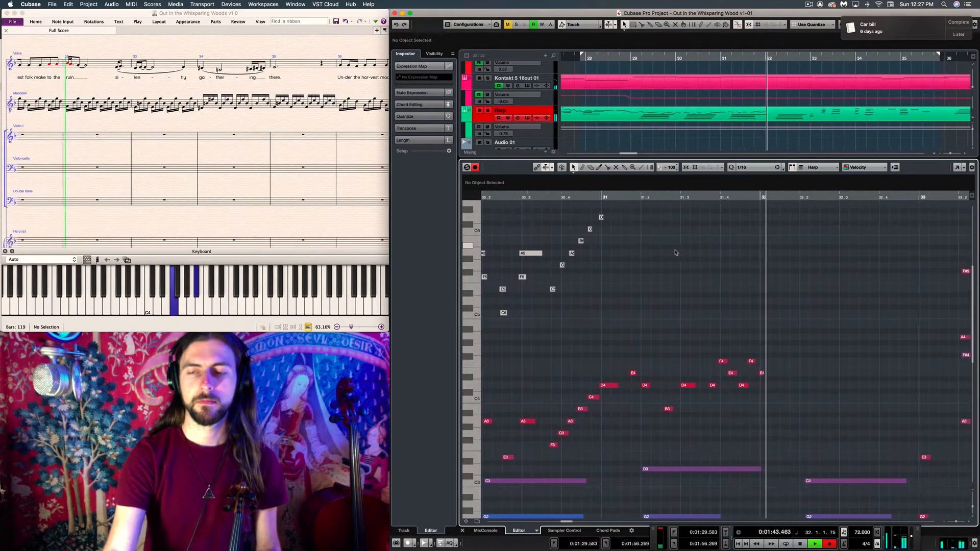
key("space")
Delete the last recorded harp melody notes in bar 31 and at the start of bar 32
left_click_drag(629, 332, 750, 429)
left_click_drag(580, 339, 761, 433)
key("Delete")
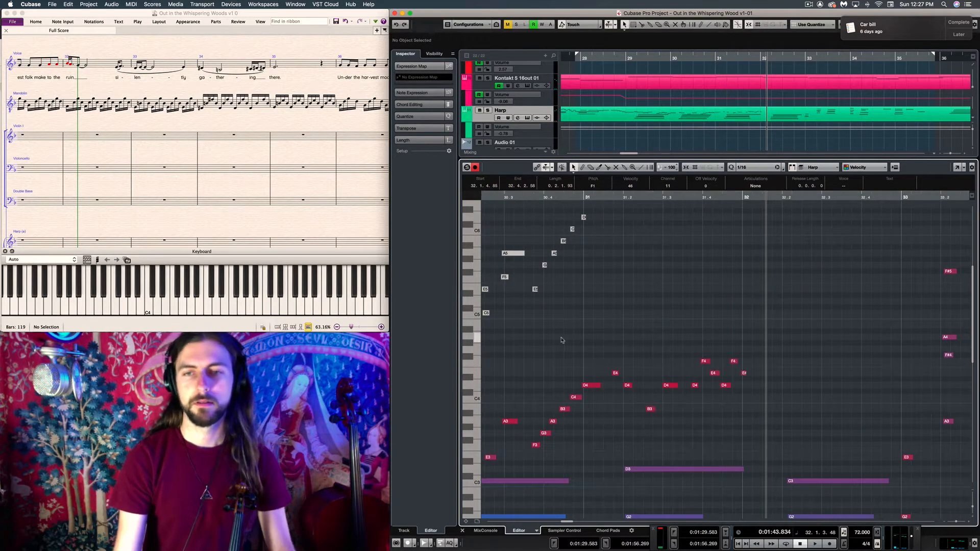
left_click_drag(595, 330, 772, 435)
key("Delete")
Record the harp melody again from bar 30 into the middle of bar 32
left_click(496, 198)
key("KP_Multiply")
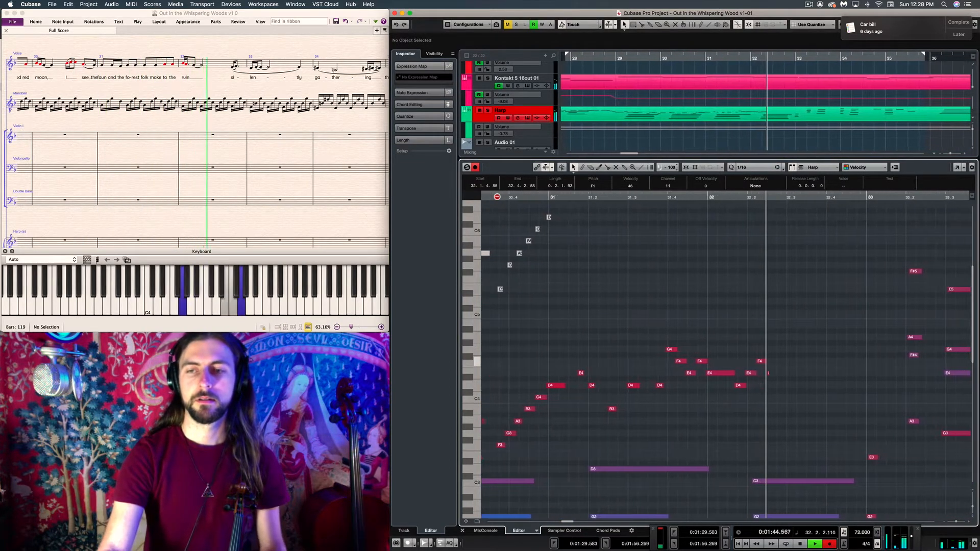
key("space")
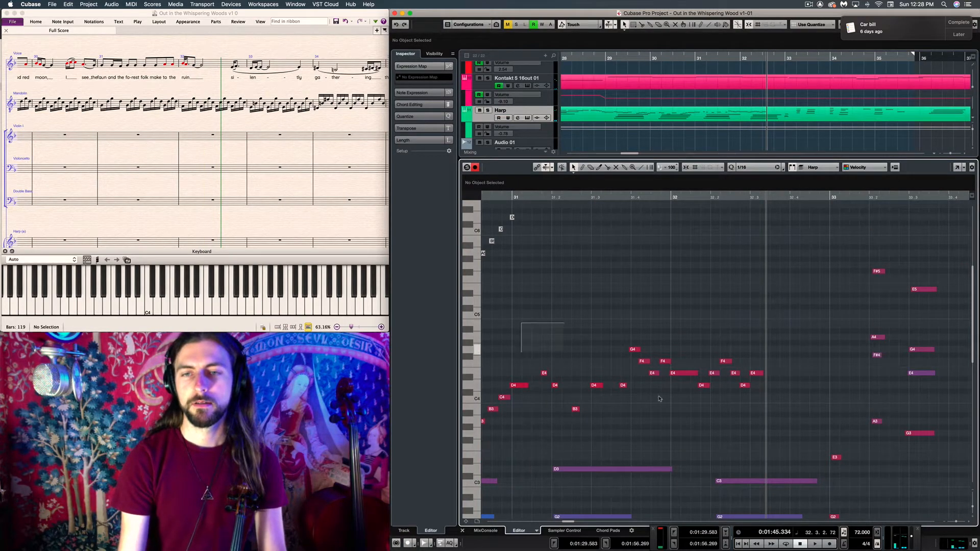
Continue recording the harp melody through the end of bar 35 and look back over the recorded notes
left_click_drag(799, 431, 740, 430)
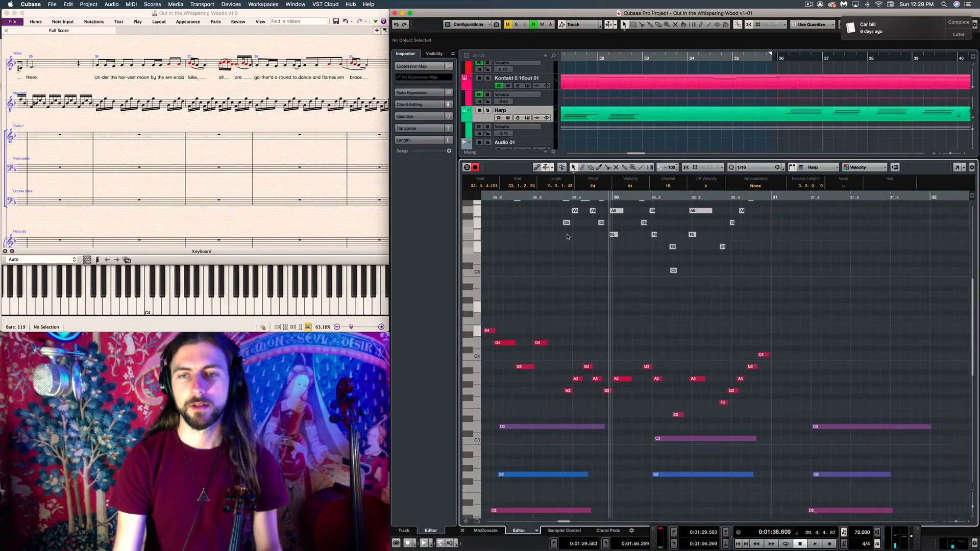
scroll(570, 209, "left", 2)
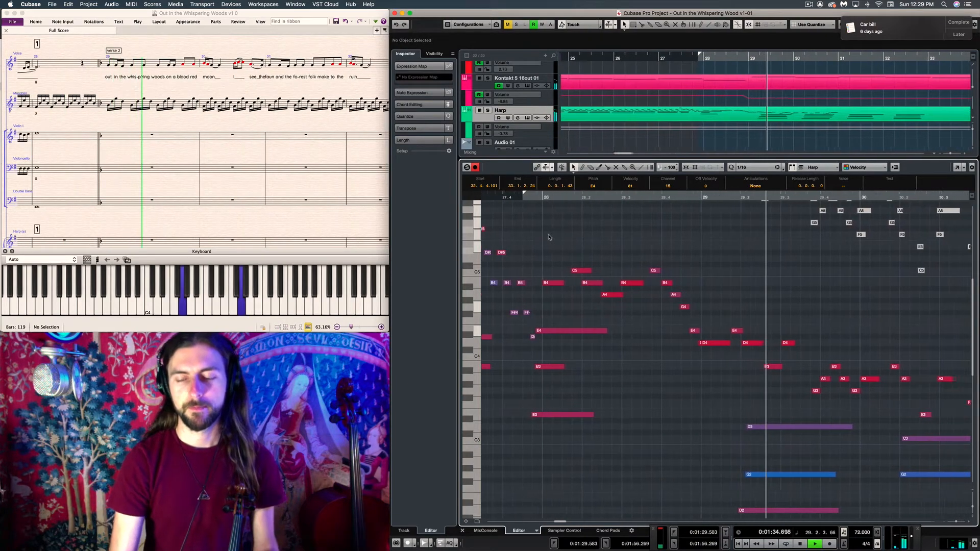
key("KP_Multiply")
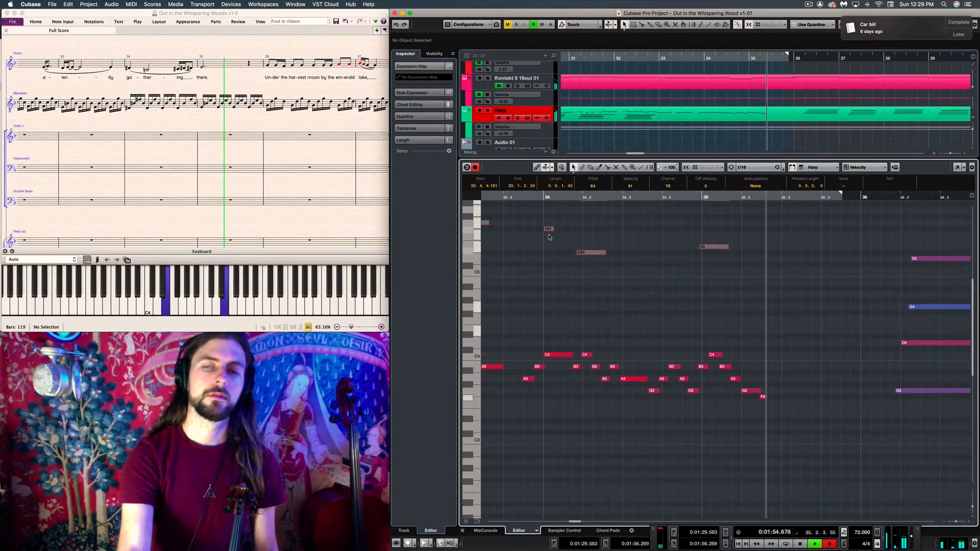
key("space")
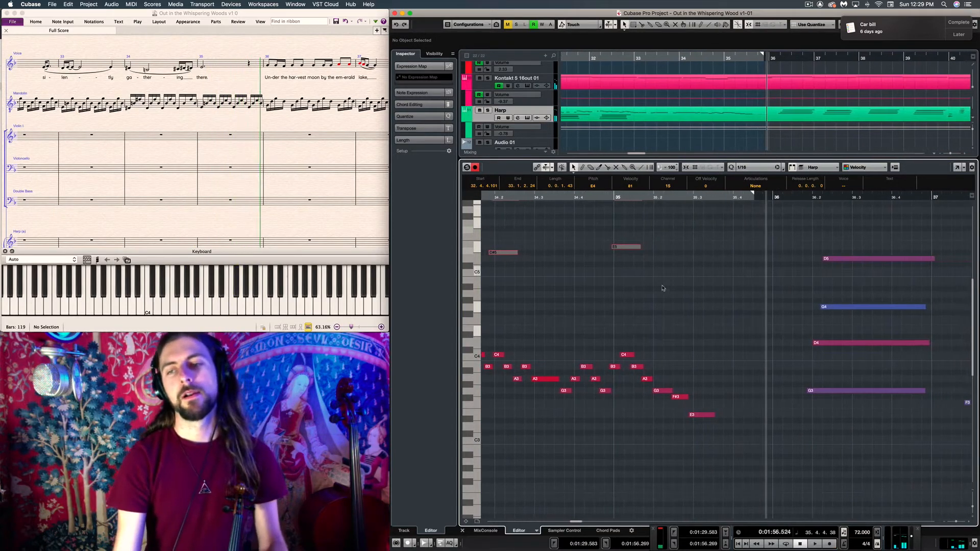
scroll(689, 318, "left", 10)
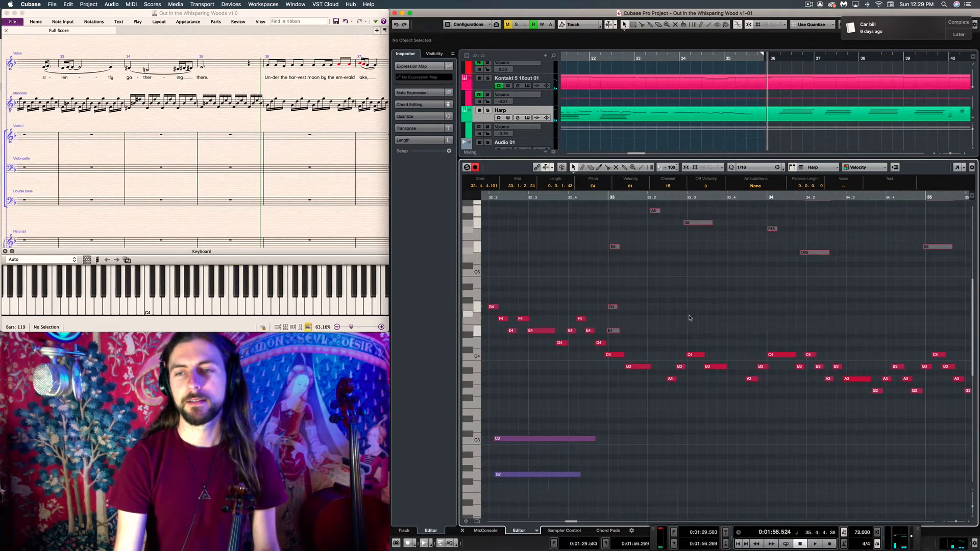
scroll(689, 318, "left", 2)
scroll(565, 239, "left", 10)
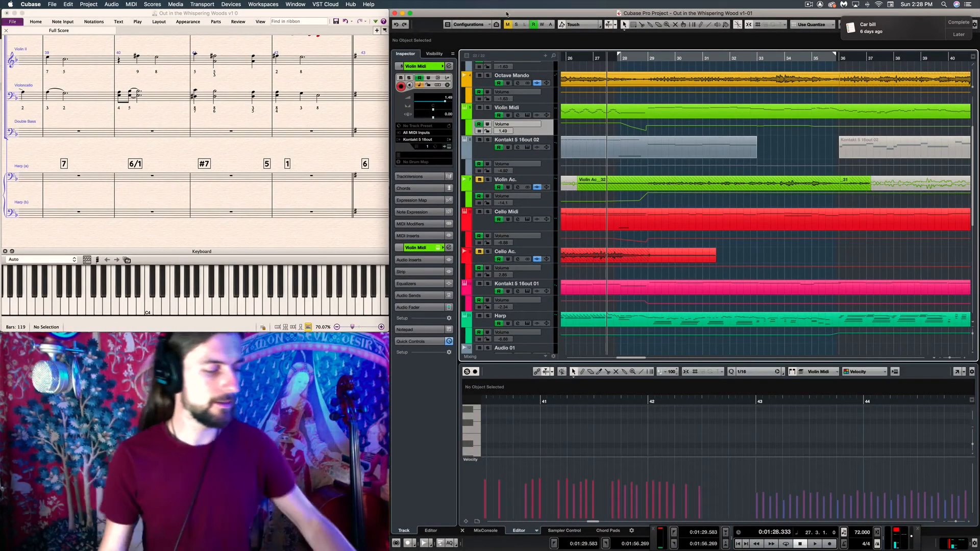
Switch to the Sibelius score and examine the violin, cello and mandolin parts from bar 42 back to bar 34
left_click(191, 131)
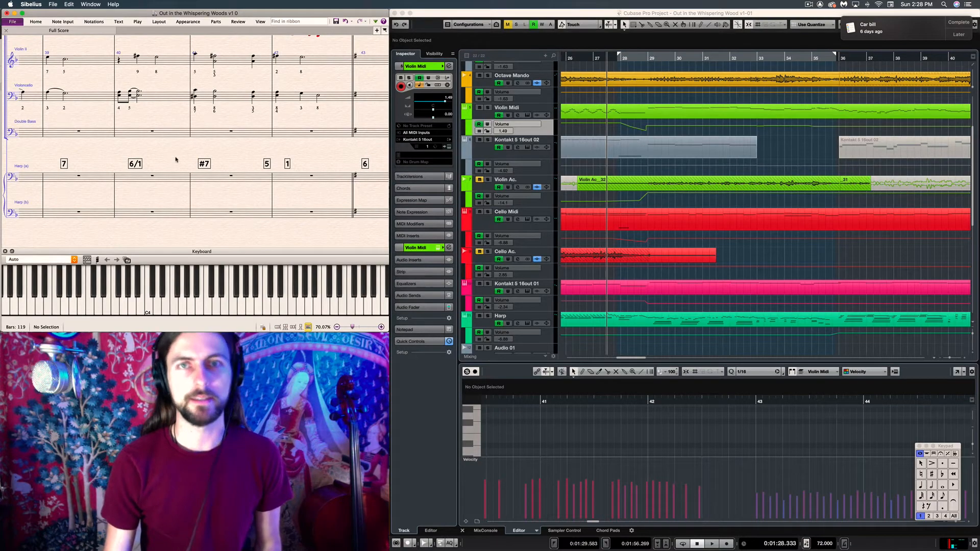
scroll(174, 156, "up", 2)
scroll(173, 156, "left", 1)
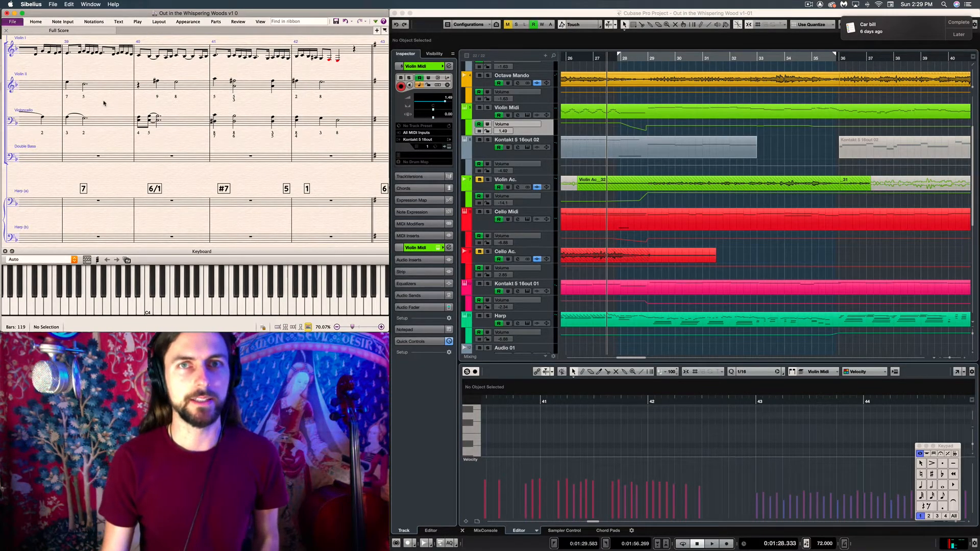
scroll(104, 103, "left", 5)
scroll(104, 103, "up", 2)
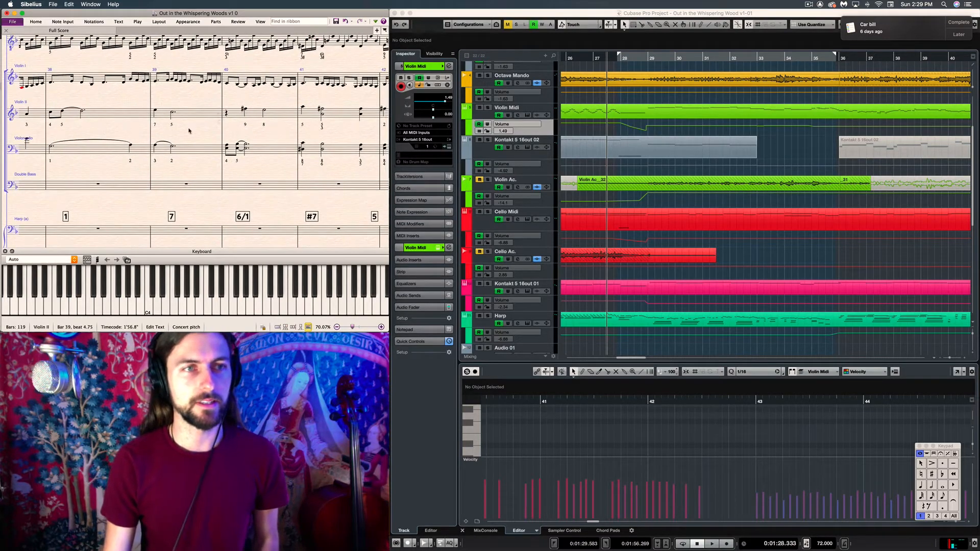
scroll(128, 128, "left", 5)
scroll(122, 115, "up", 1)
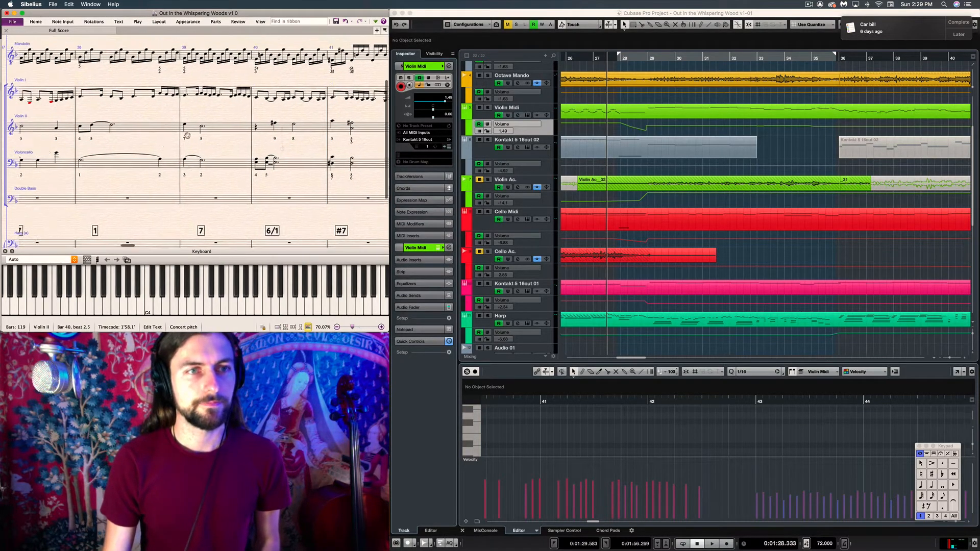
scroll(86, 108, "left", 6)
scroll(87, 109, "up", 3)
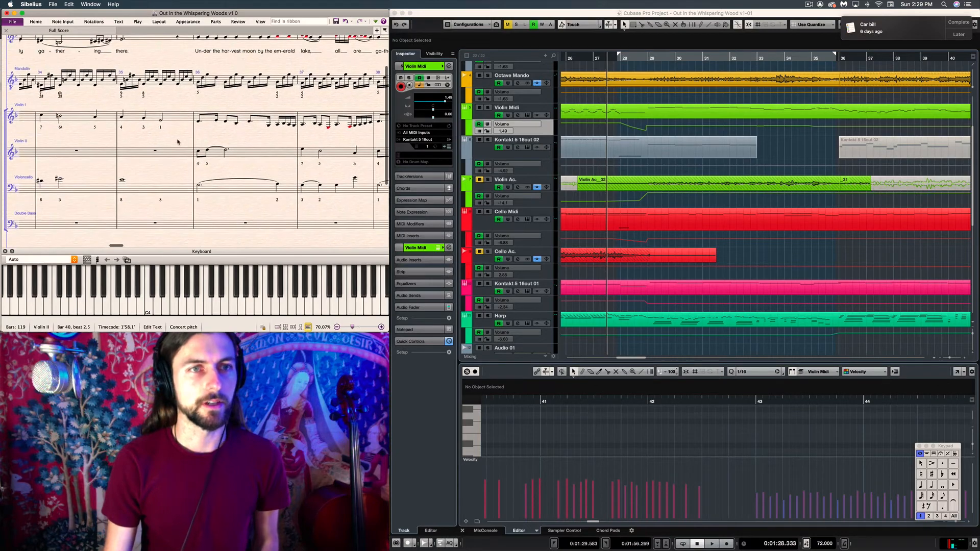
Zoom the score out to 63.16% and examine the voice and string parts back to the start of verse 2
left_click_drag(352, 327, 350, 327)
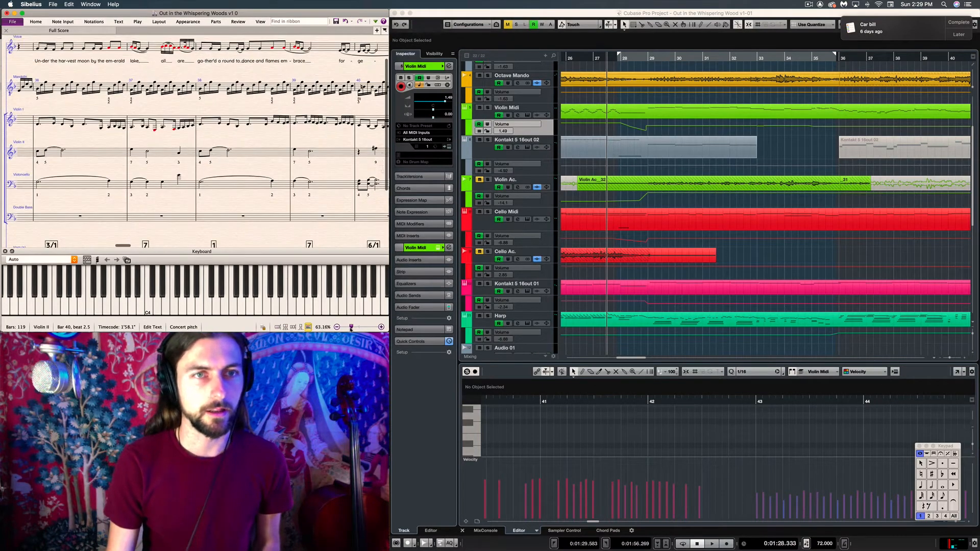
left_click_drag(77, 138, 213, 143)
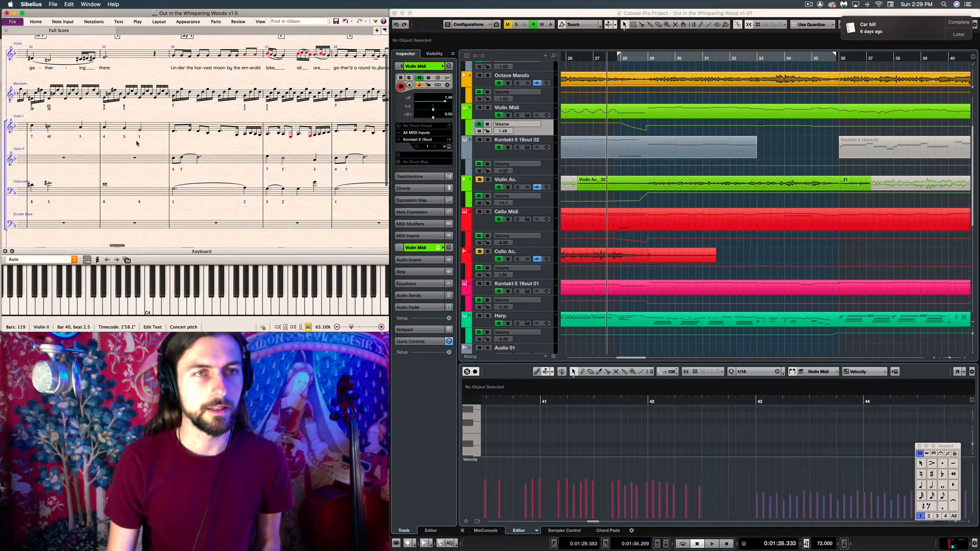
mouse_move(136, 144)
left_mouse_down()
mouse_move(230, 144)
mouse_move(215, 168)
left_mouse_up()
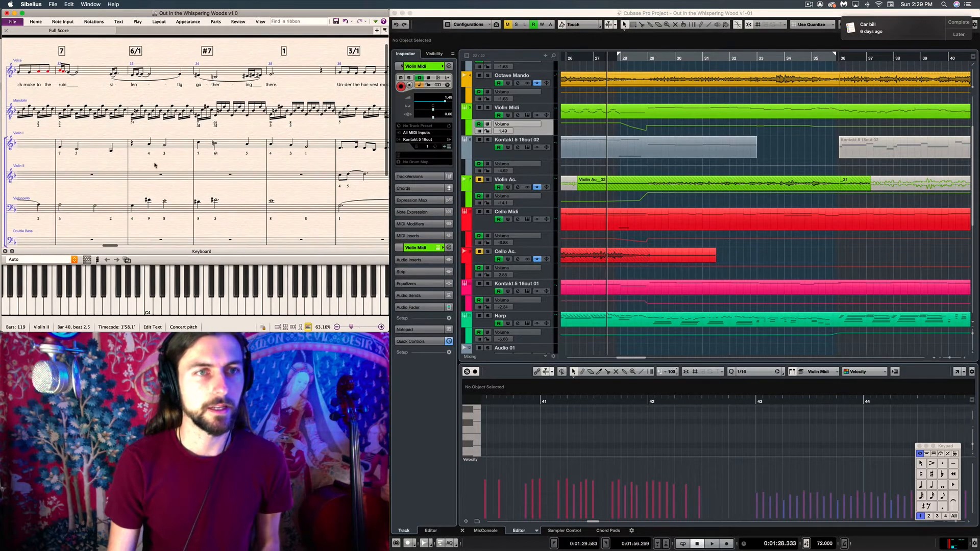
left_click_drag(155, 165, 235, 166)
left_click_drag(143, 161, 200, 167)
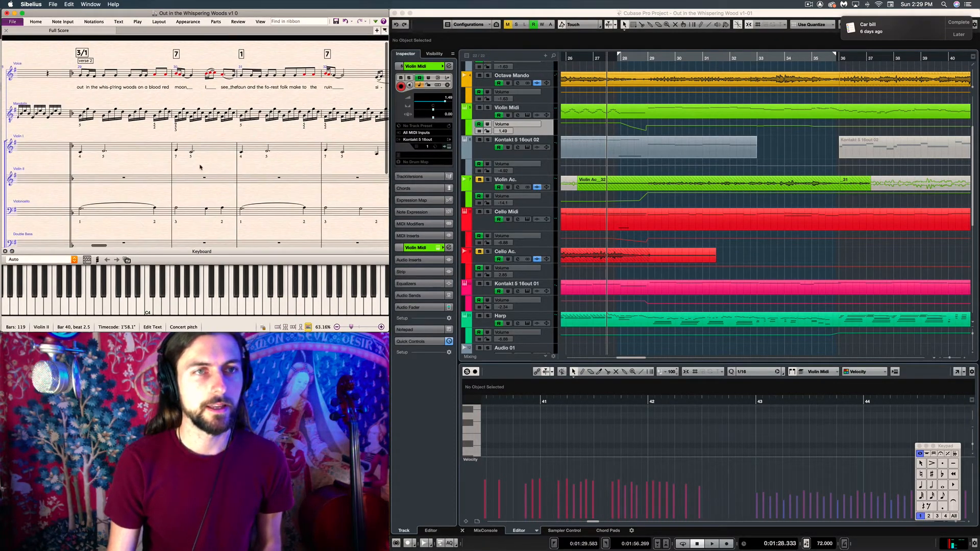
left_click_drag(133, 170, 129, 142)
Examine the harp staves at the start of verse 2, briefly selecting bars 29 to 31 of Harp (a)
scroll(130, 142, "down", 3)
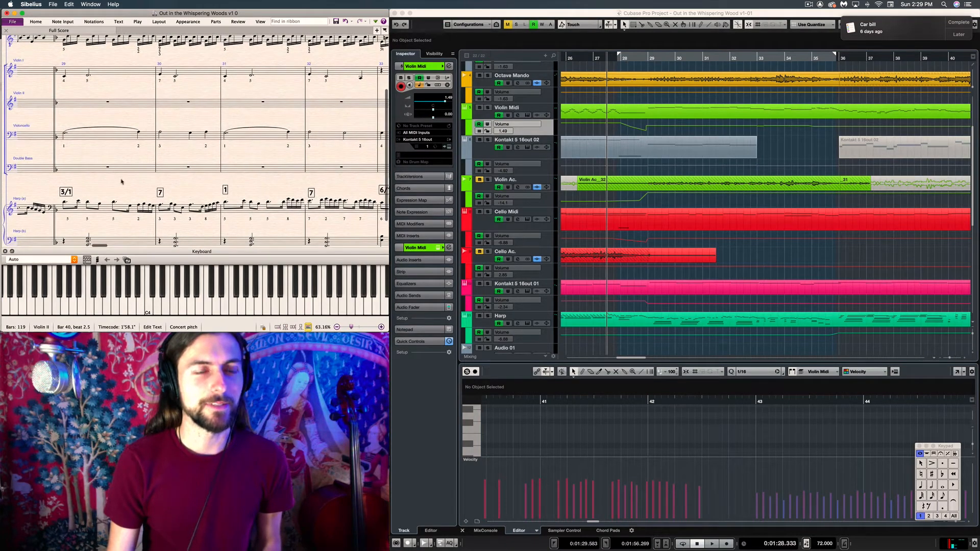
left_click_drag(121, 182, 100, 158)
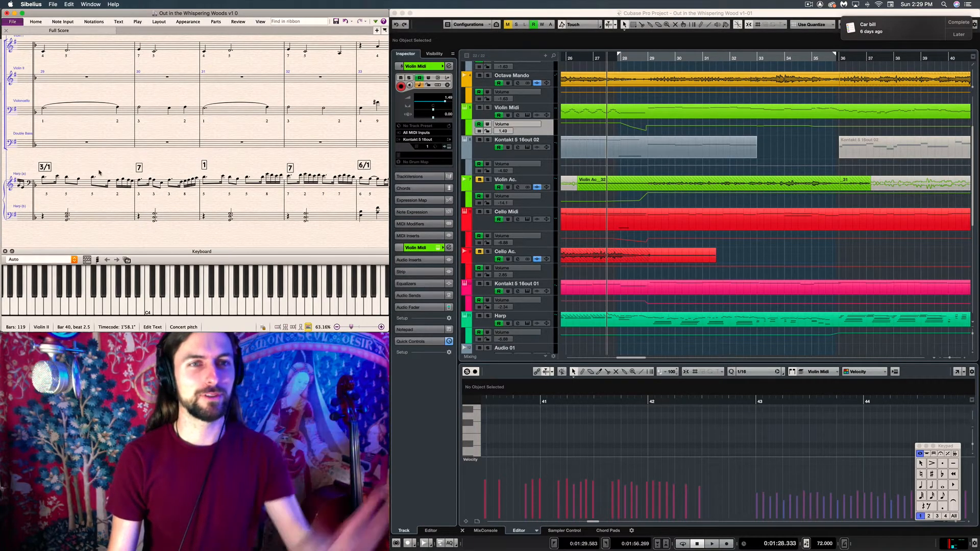
scroll(87, 169, "left", 2)
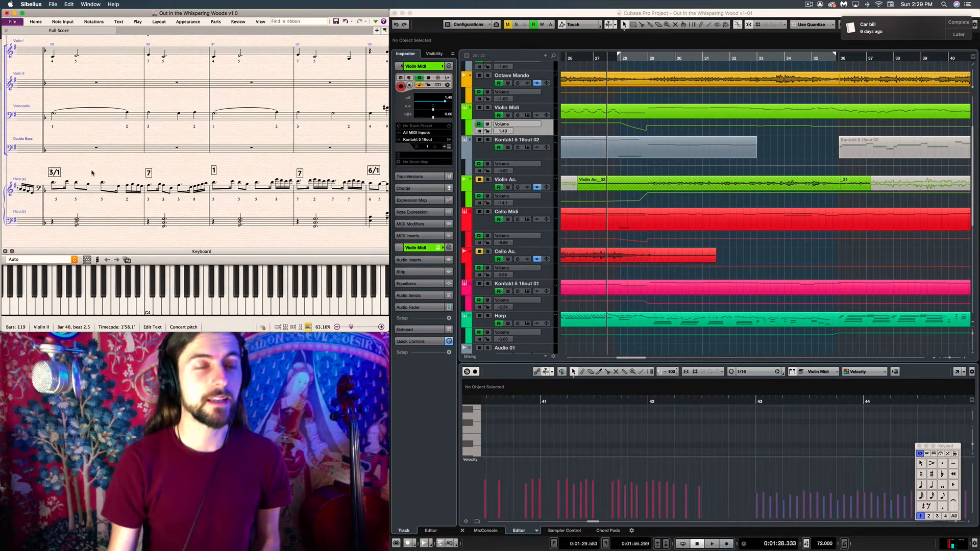
scroll(97, 170, "up", 2)
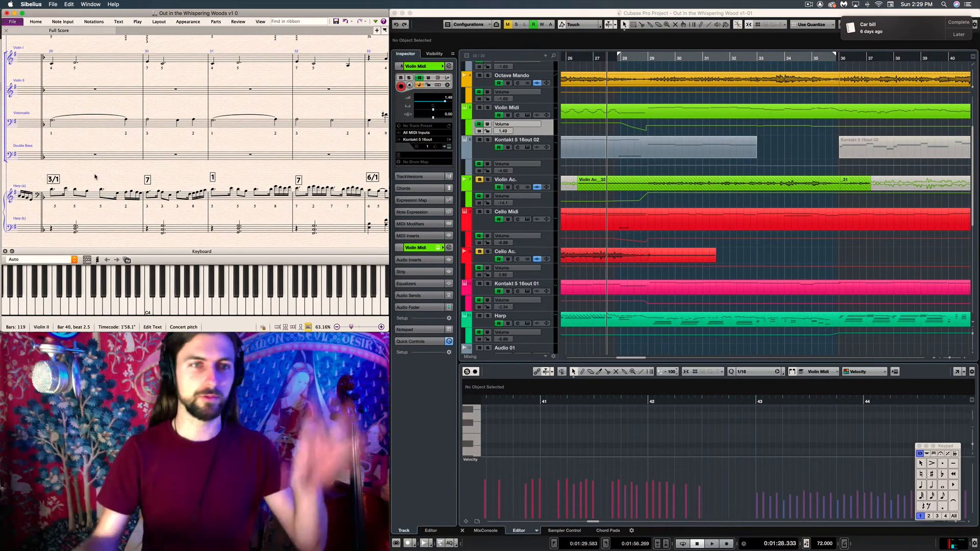
mouse_move(95, 177)
left_mouse_down()
mouse_move(92, 185)
mouse_move(98, 178)
left_mouse_up()
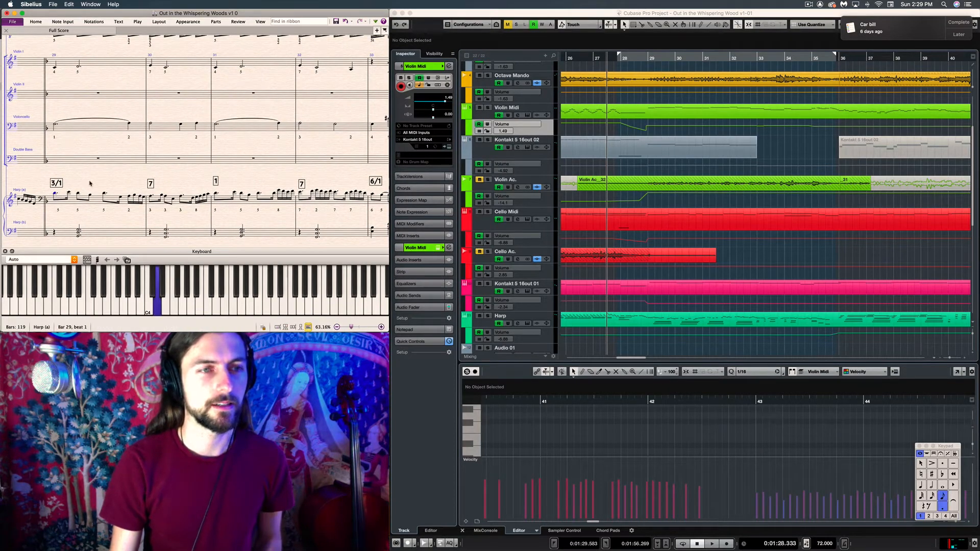
left_click(70, 204)
left_click(232, 204, "shift")
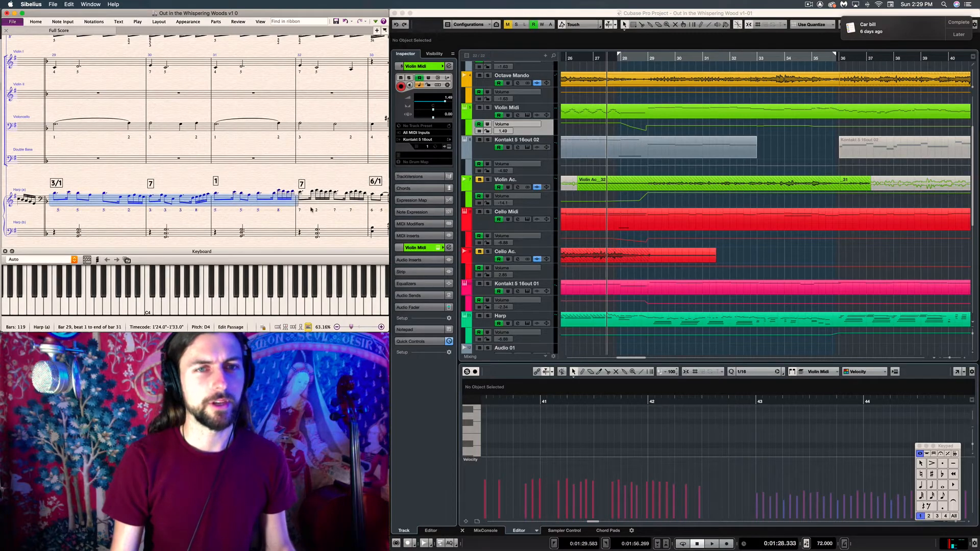
key("Escape")
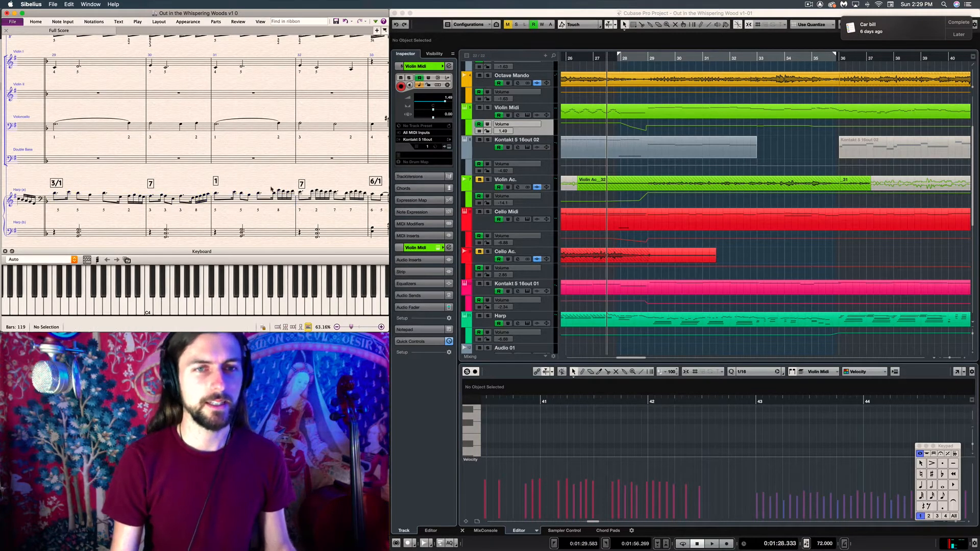
scroll(251, 180, "up", 1)
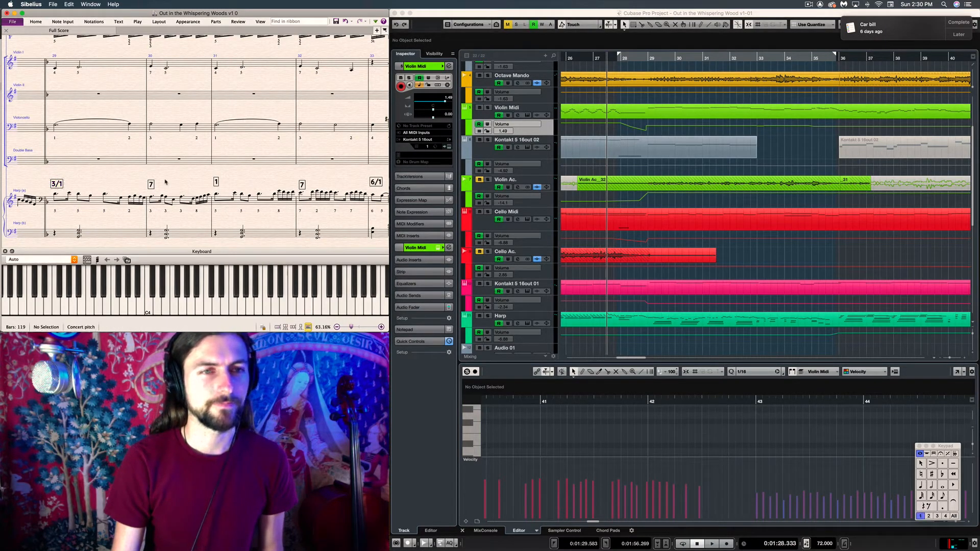
Check the Harp (b) chords at the start of verse 2 by selecting and sounding them in bars 29 to 31
left_click(79, 234)
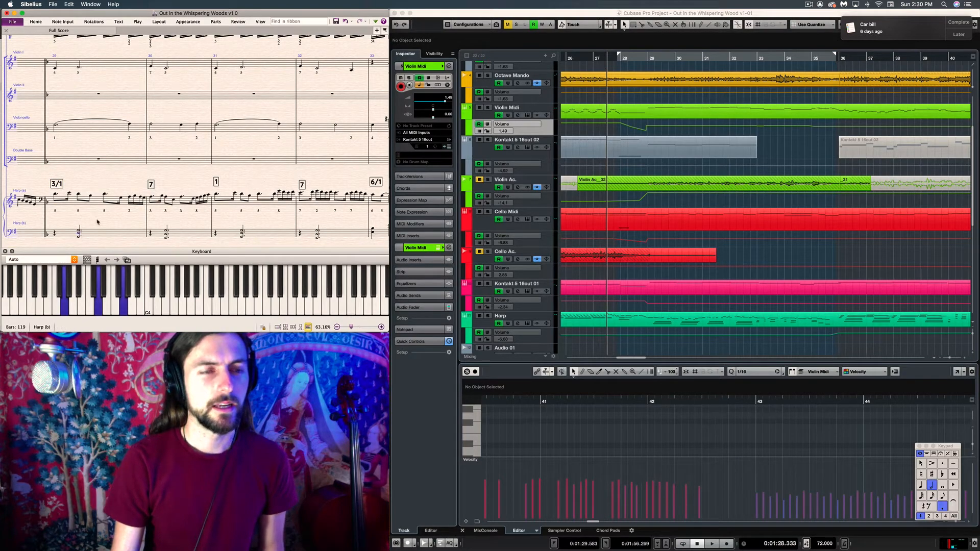
key("Escape")
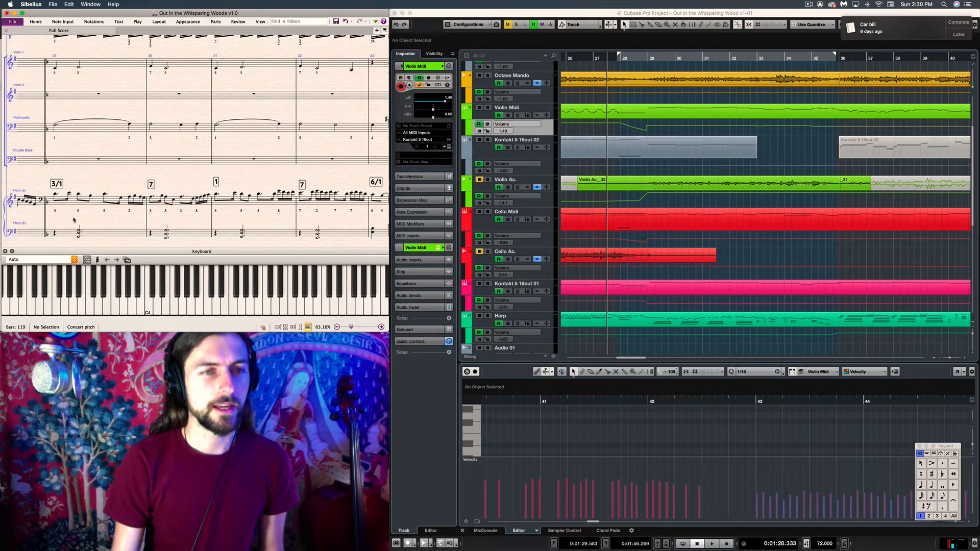
left_click_drag(86, 222, 130, 197)
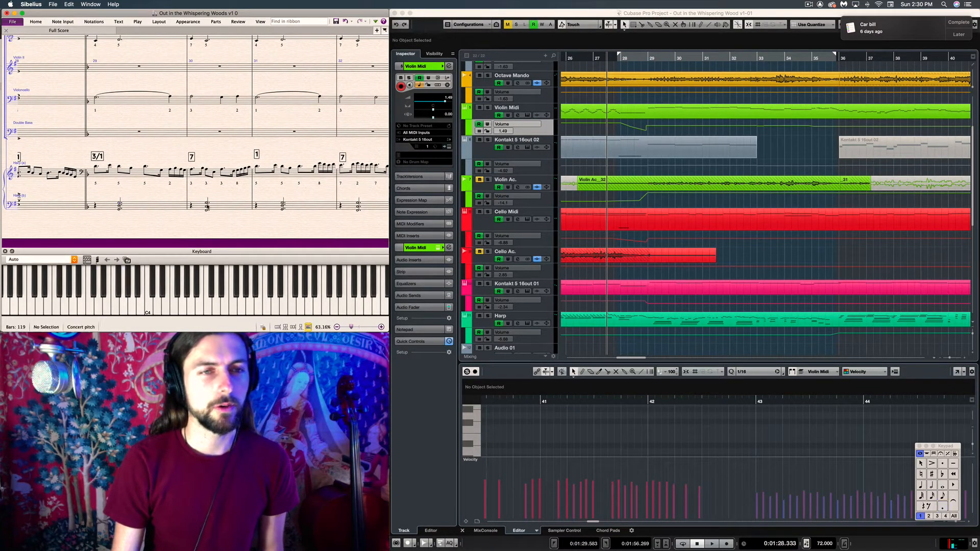
left_click(207, 207)
left_click(283, 207)
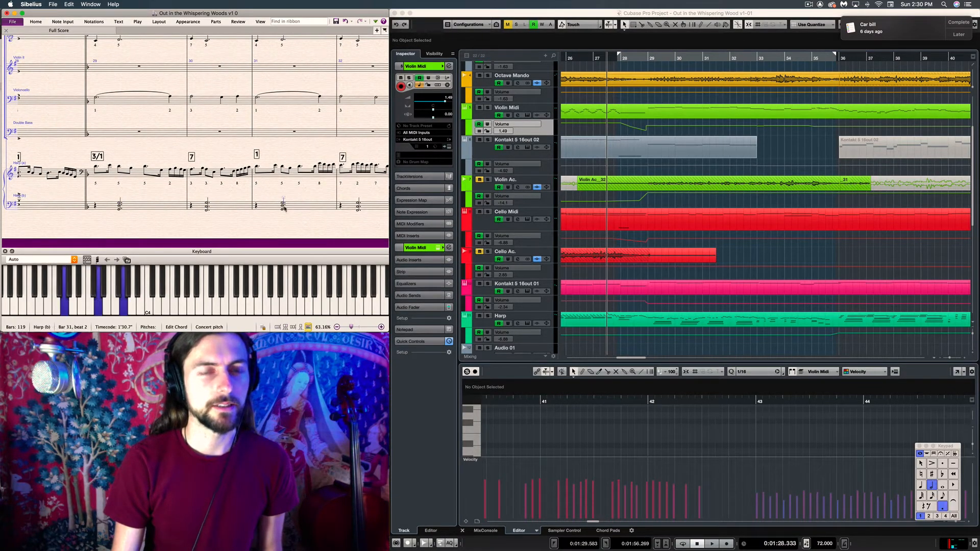
key("Escape")
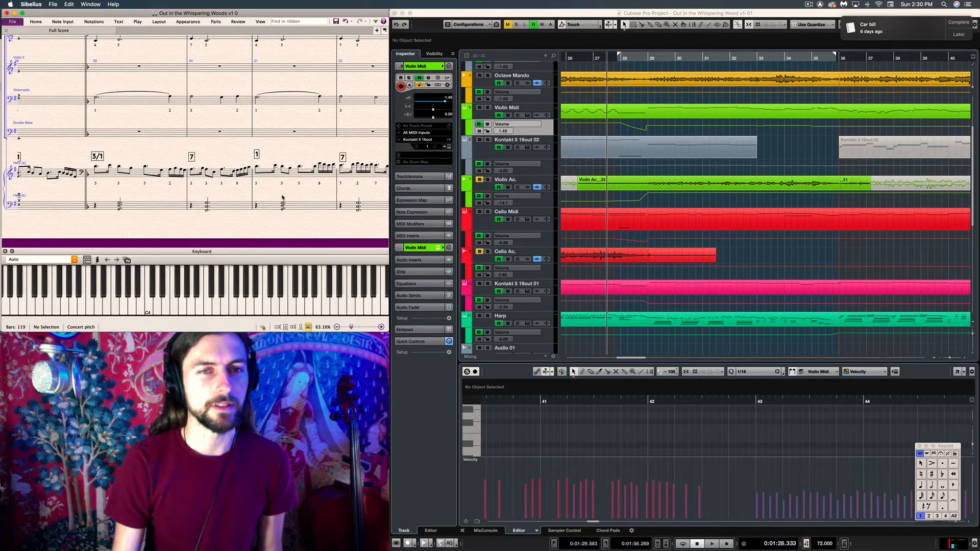
Examine the violin, cello and harp staves in the score from bar 29 on to bar 35
scroll(264, 198, "up", 3)
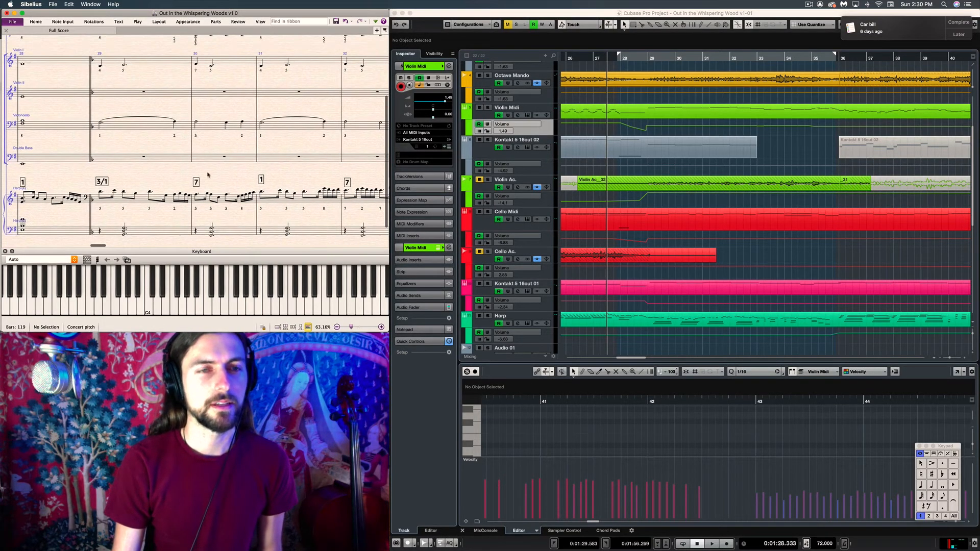
left_click_drag(310, 176, 138, 155)
scroll(193, 160, "left", 3)
scroll(194, 160, "up", 2)
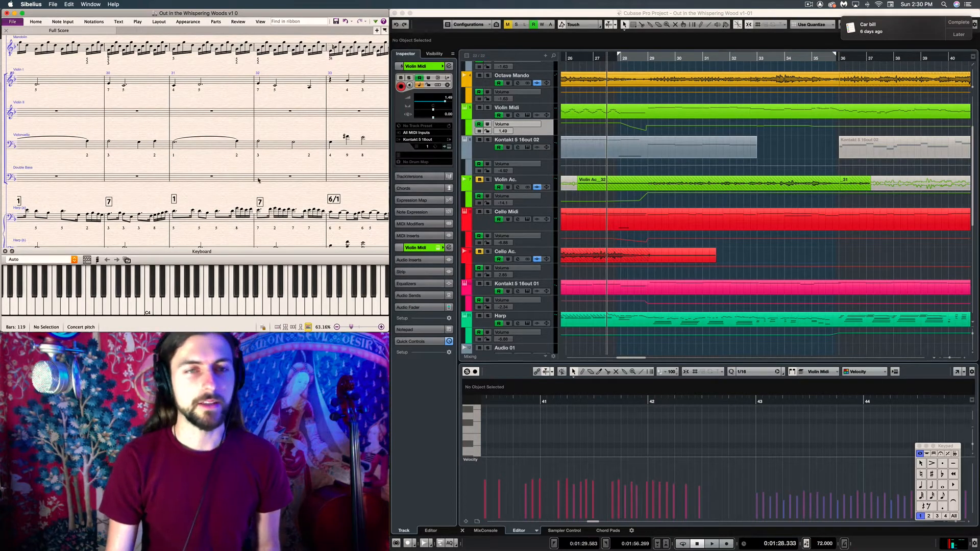
scroll(258, 180, "right", 5)
scroll(258, 180, "up", 1)
scroll(232, 224, "down", 2)
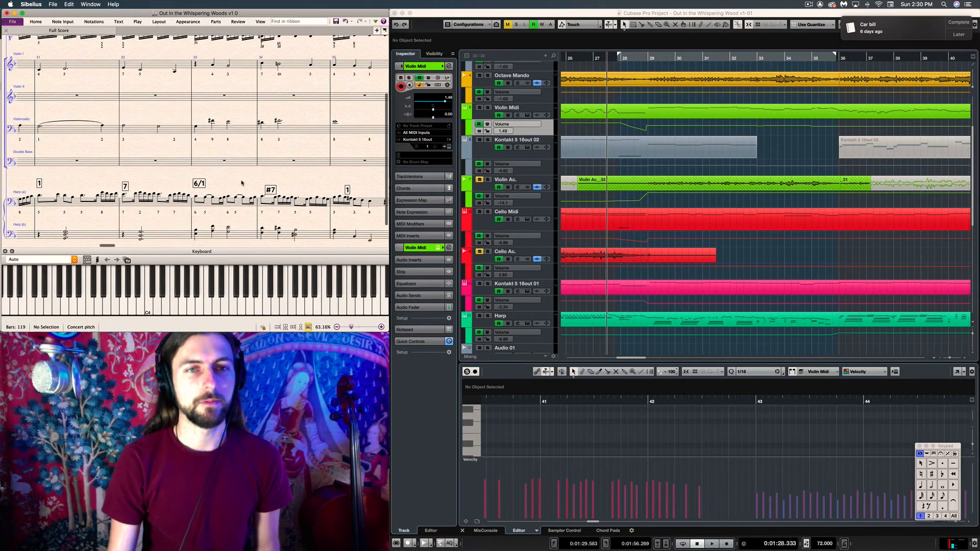
scroll(700, 221, "down", 5)
scroll(700, 221, "up", 2)
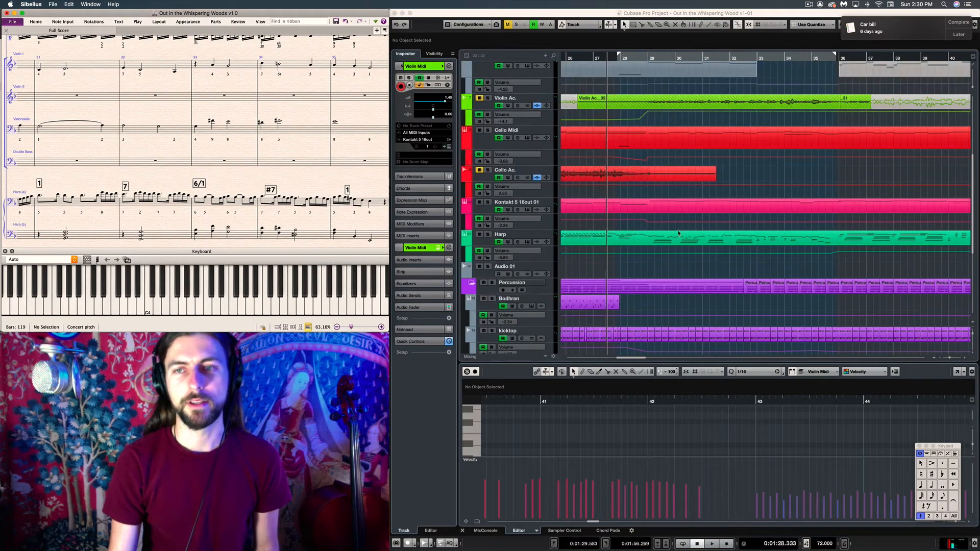
Switch to Cubase, set the playhead at bar 27 and open the Harp part in an enlarged Key Editor
scroll(674, 237, "right", 3)
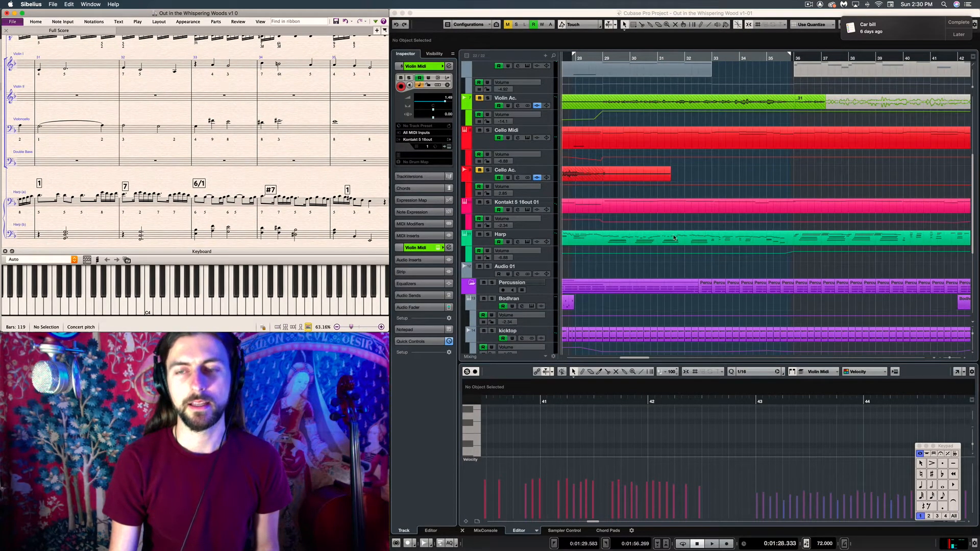
scroll(673, 237, "left", 3)
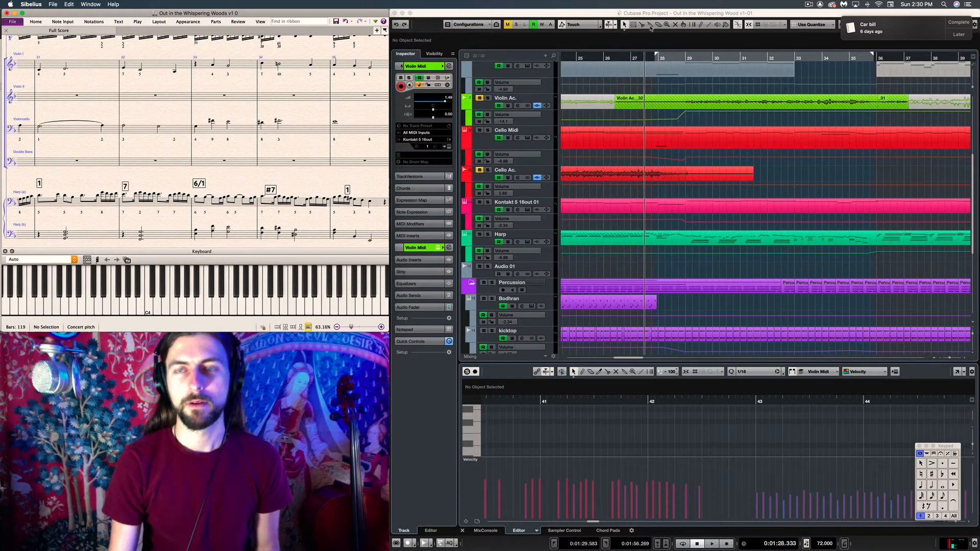
left_click(632, 57)
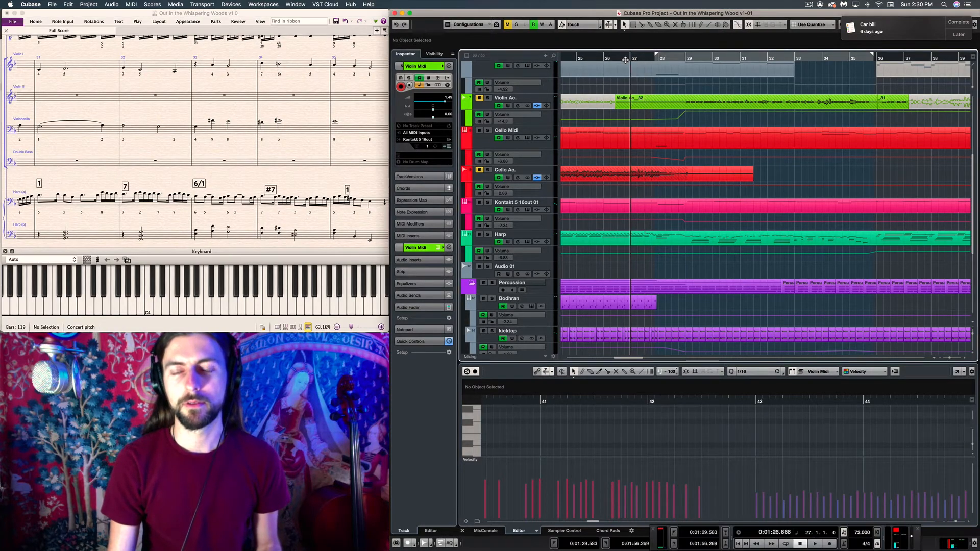
scroll(648, 277, "down", 5)
scroll(648, 277, "up", 6)
left_click(666, 272)
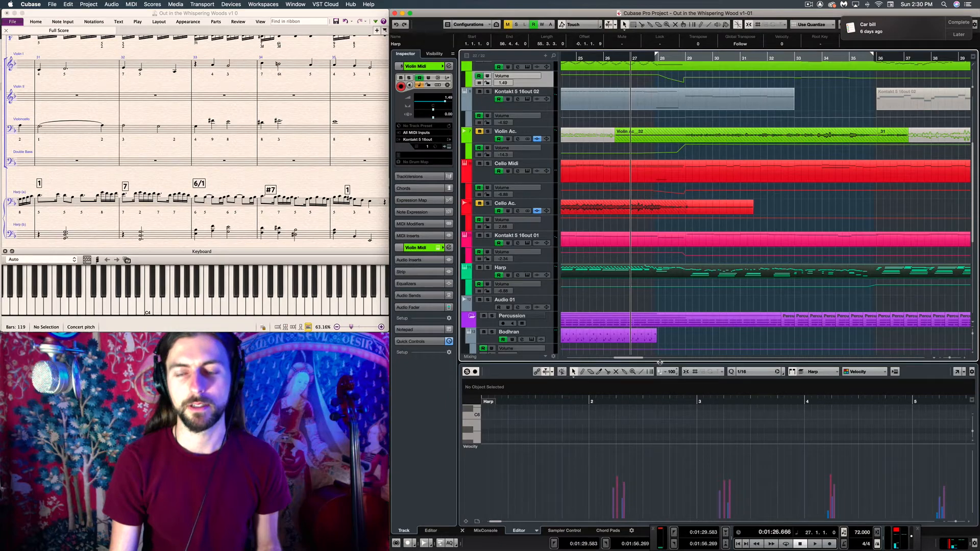
left_click_drag(660, 362, 643, 103)
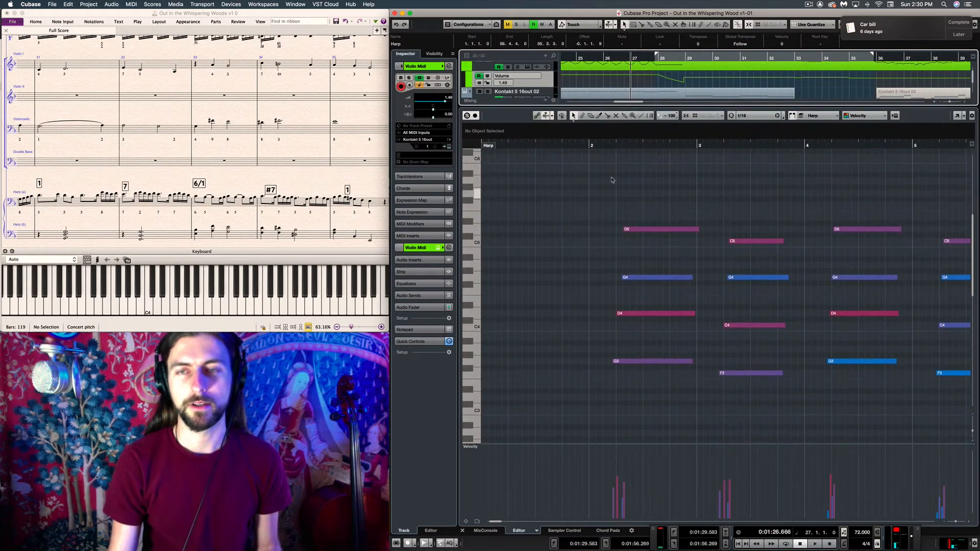
Find the harp notes around bar 28 in the editor and audition them from late in bar 27
scroll(565, 148, "left", 2)
scroll(566, 152, "right", 8)
key("space")
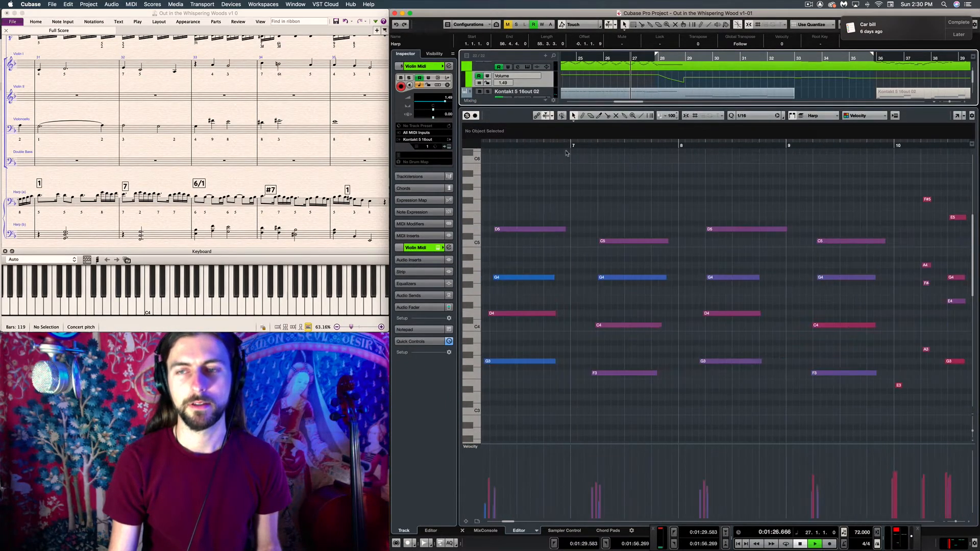
key("space")
scroll(568, 160, "right", 5)
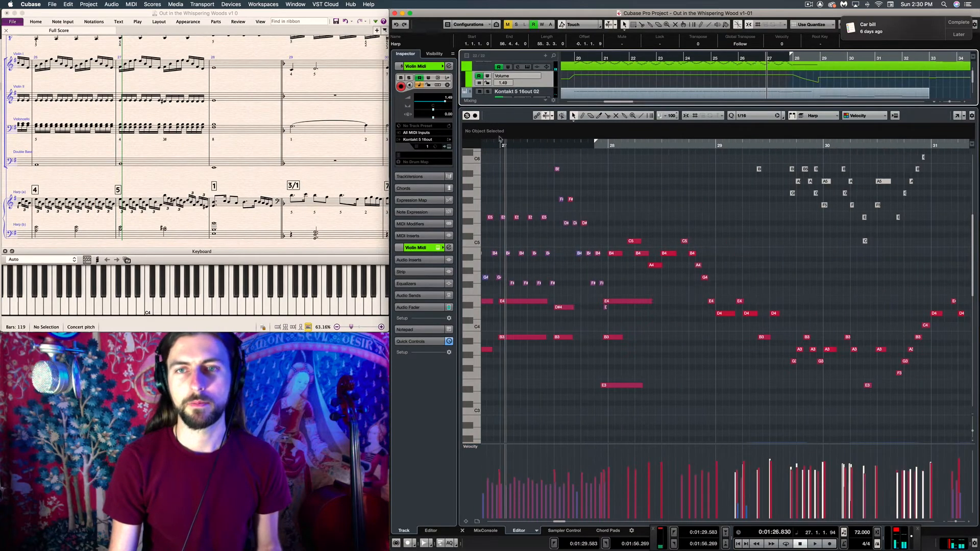
left_click(474, 117)
left_click(575, 146)
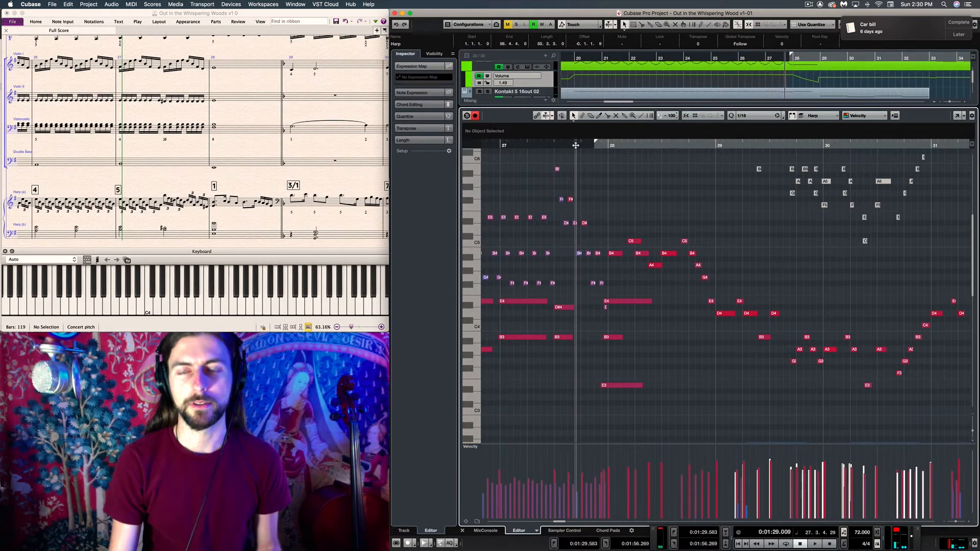
key("space")
key("space")
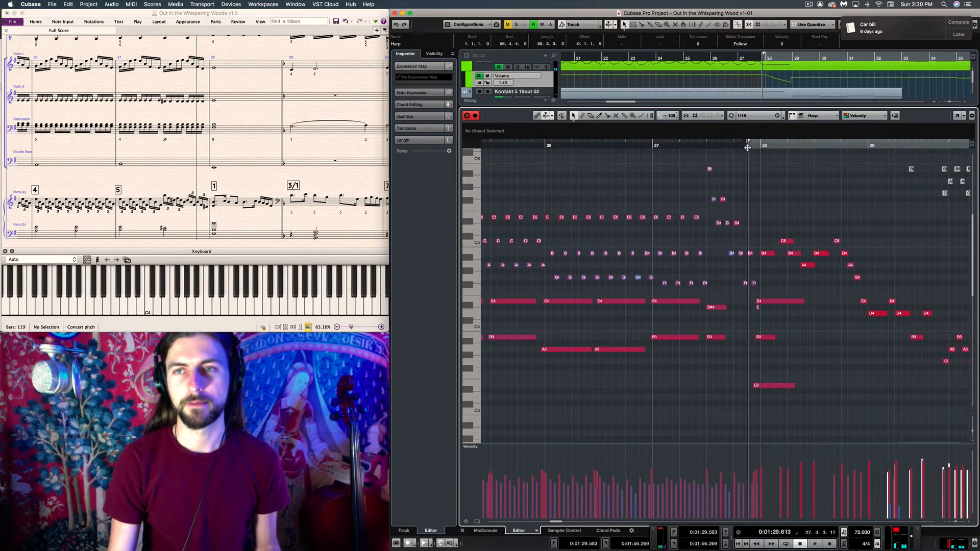
Play the harp part through its sustained chords, replaying the passage from the end of bar 35
key("space")
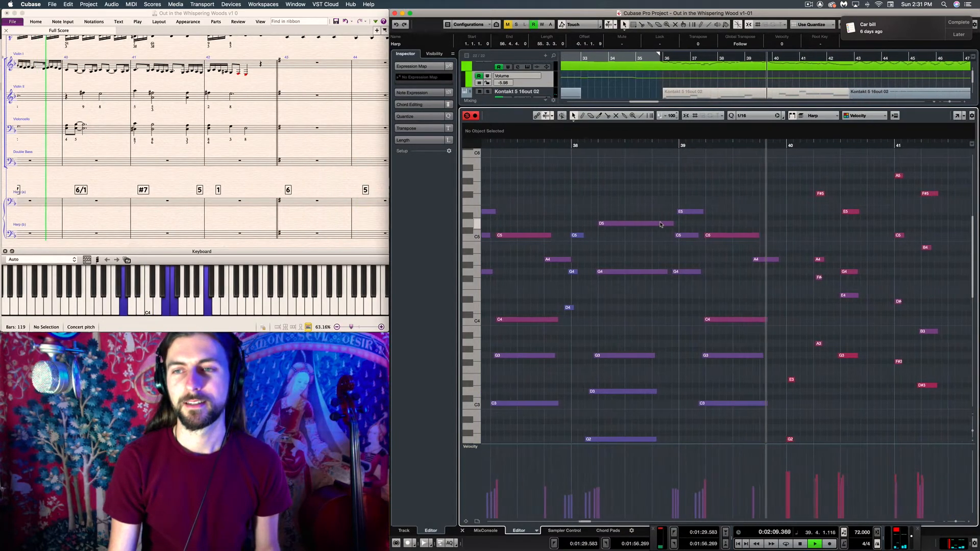
key("space")
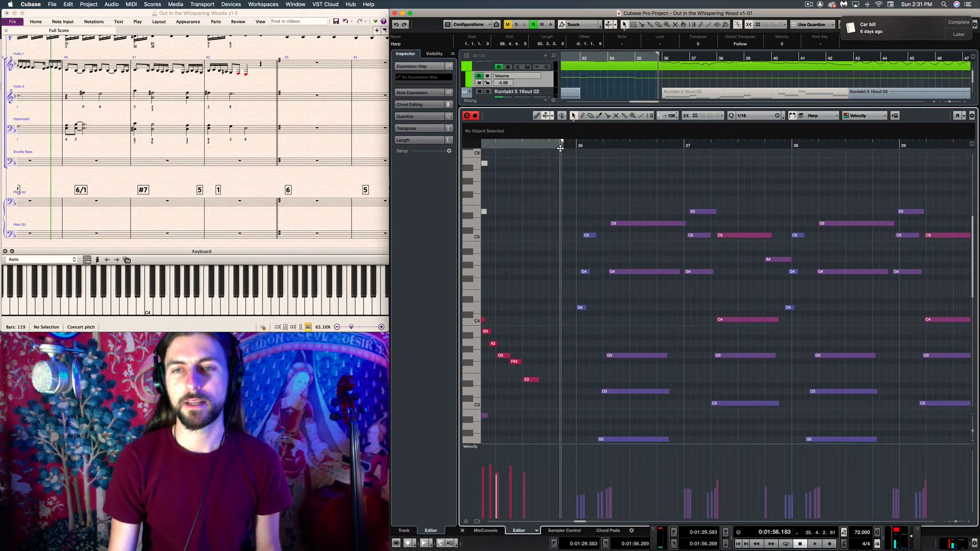
scroll(618, 245, "down", 3)
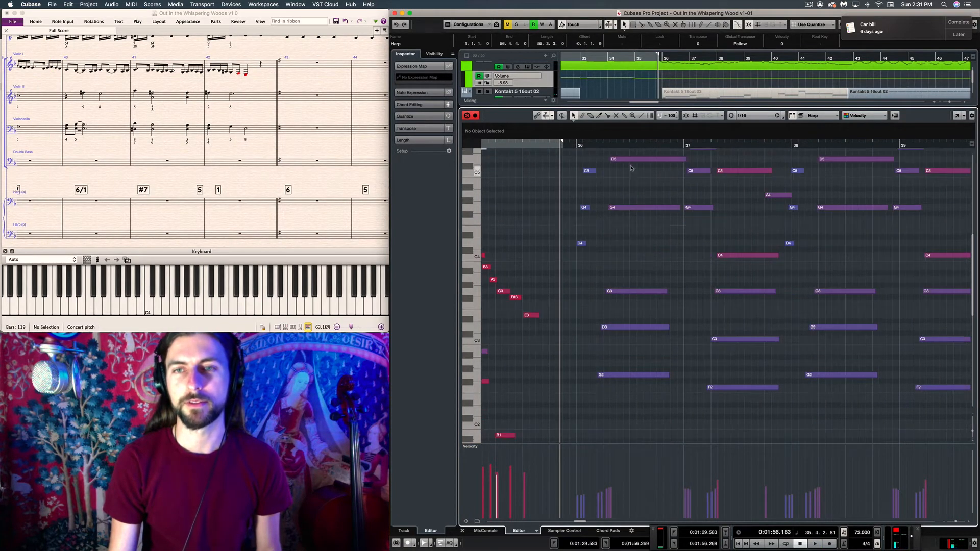
scroll(583, 223, "up", 3)
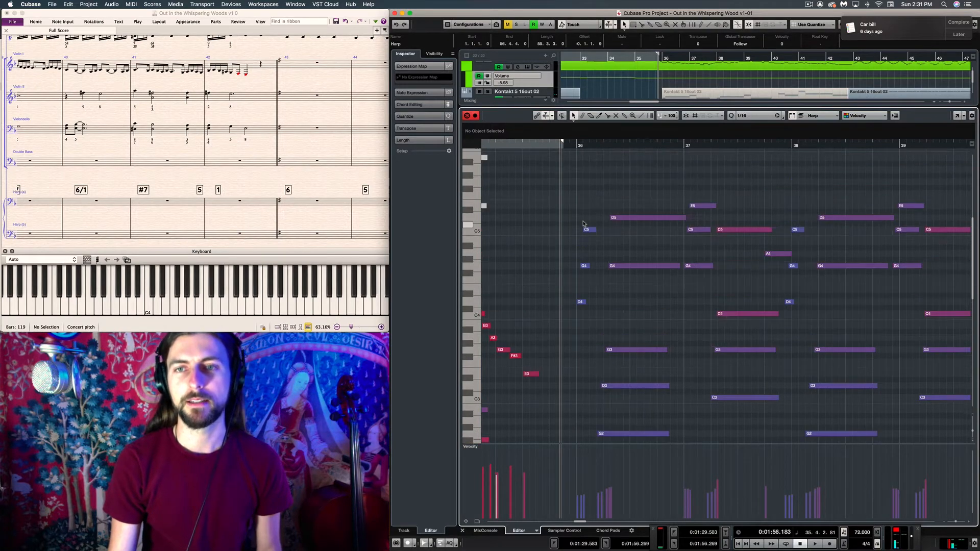
left_click(543, 145)
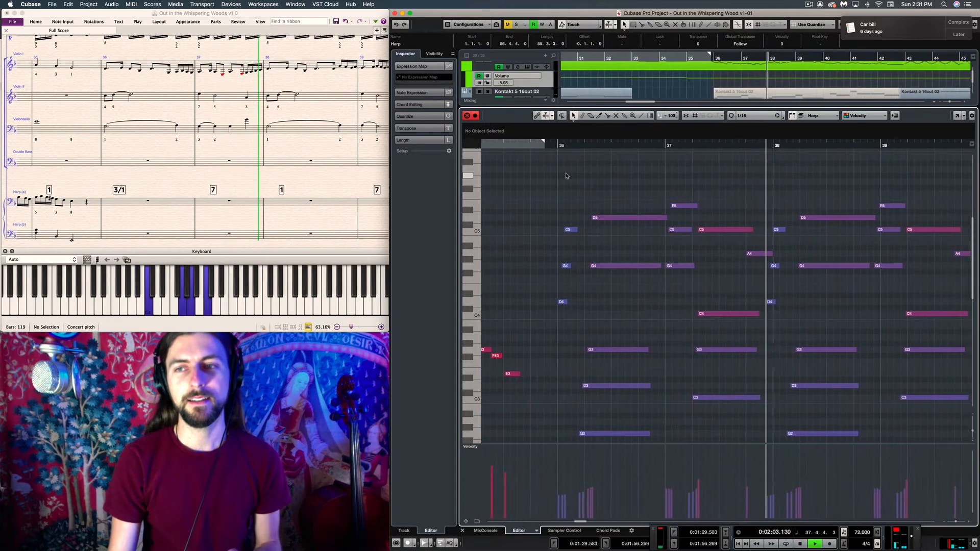
key("space")
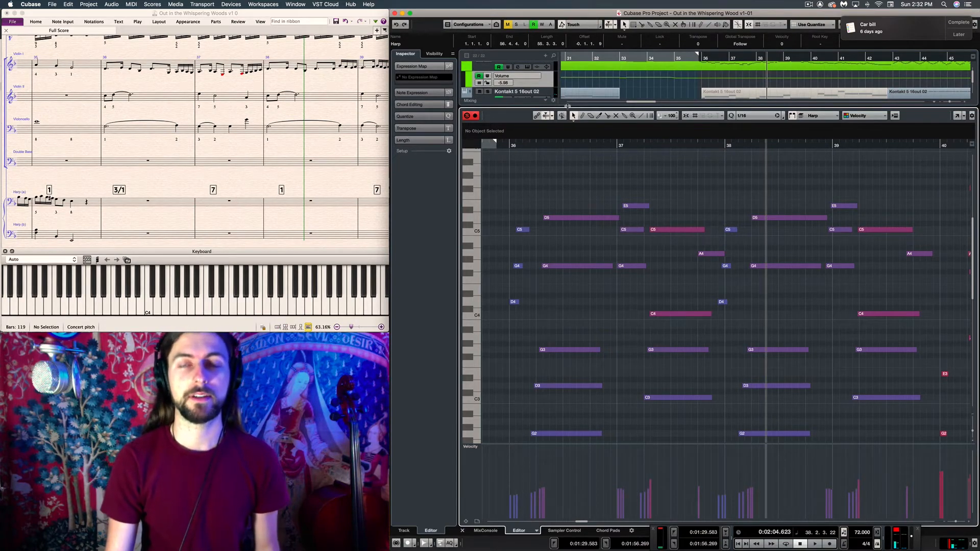
Shrink the Key Editor and compare the voice, mandolin, violin, cello and harp tracks around bars 28 to 46
left_click_drag(571, 106, 571, 340)
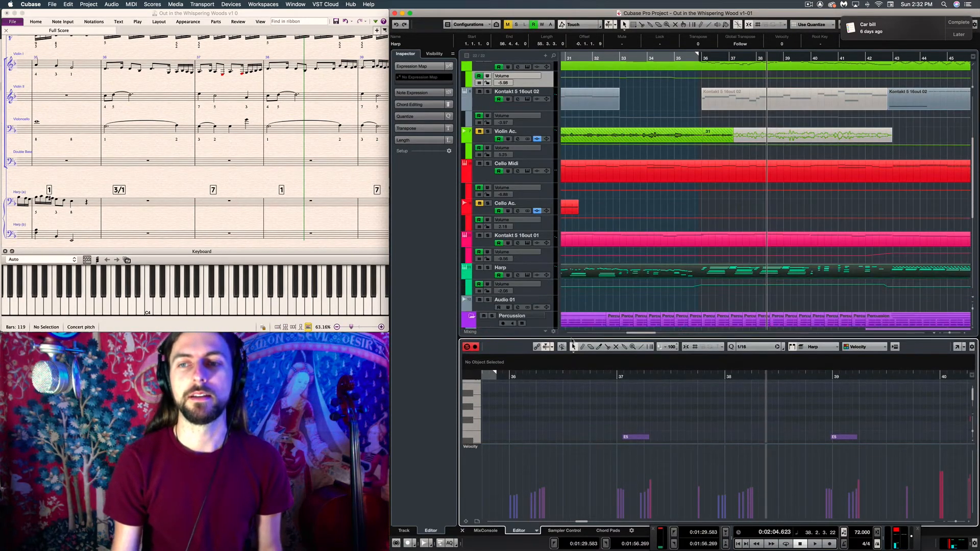
scroll(651, 265, "up", 3)
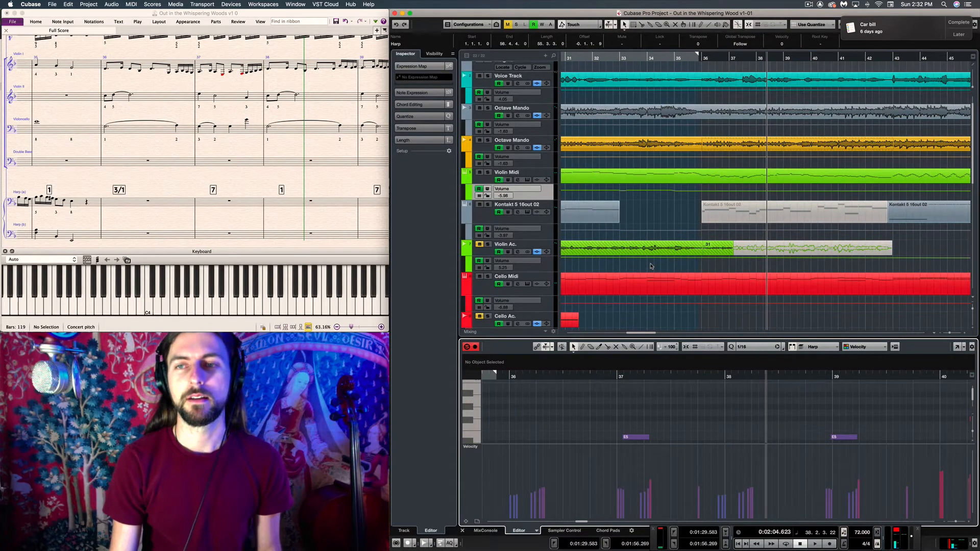
scroll(651, 265, "down", 4)
scroll(651, 265, "up", 5)
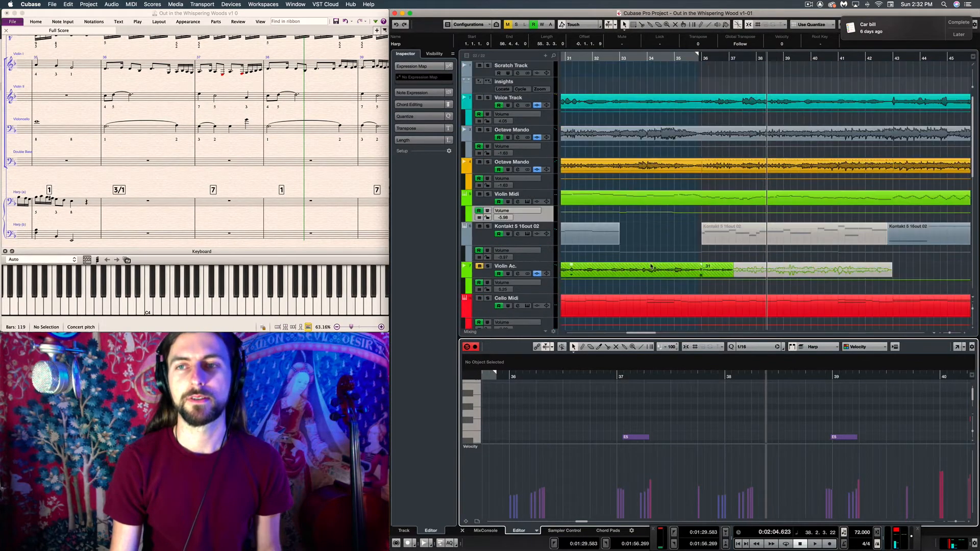
scroll(651, 266, "down", 3)
scroll(651, 265, "left", 2)
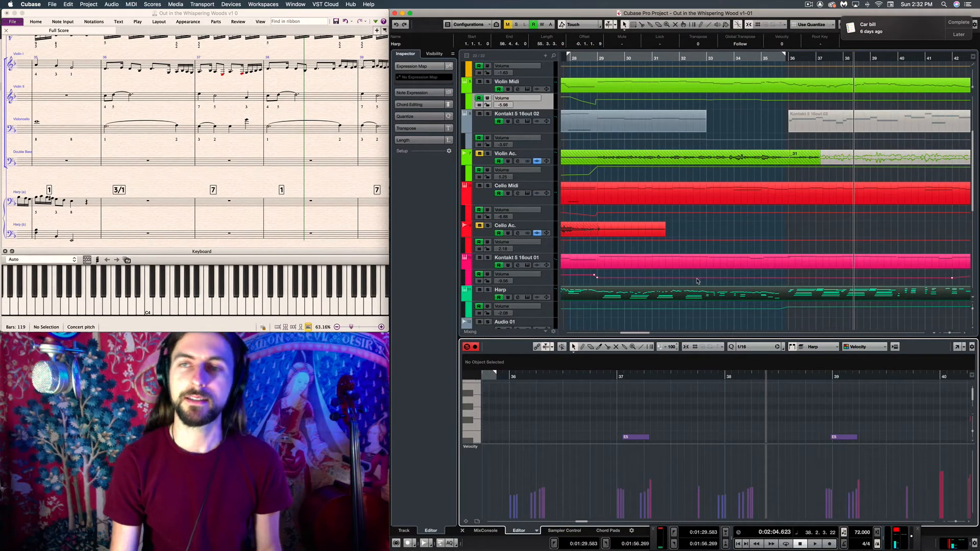
scroll(722, 213, "up", 3)
scroll(723, 212, "right", 2)
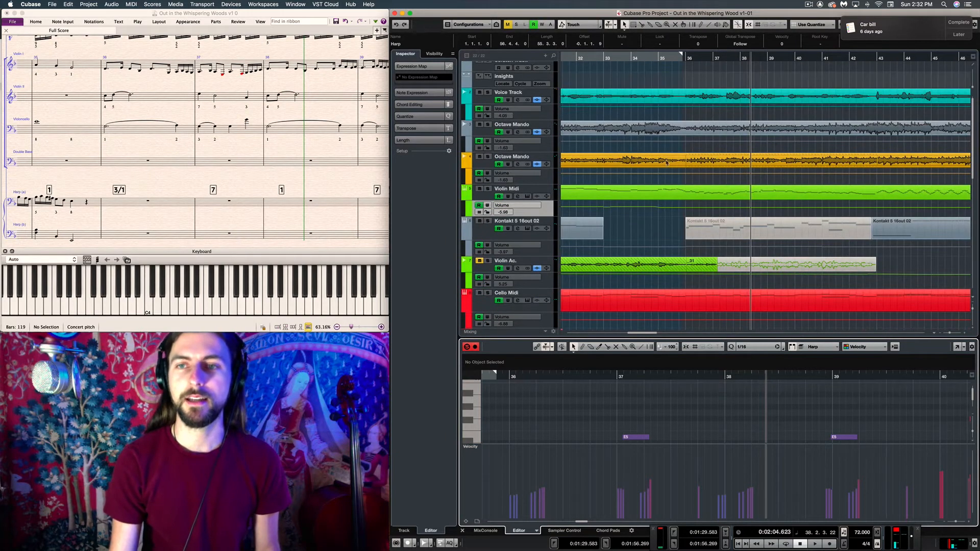
Open the Violin Midi part in an enlarged Key Editor and audition its melody from just before bar 35
left_click(680, 194)
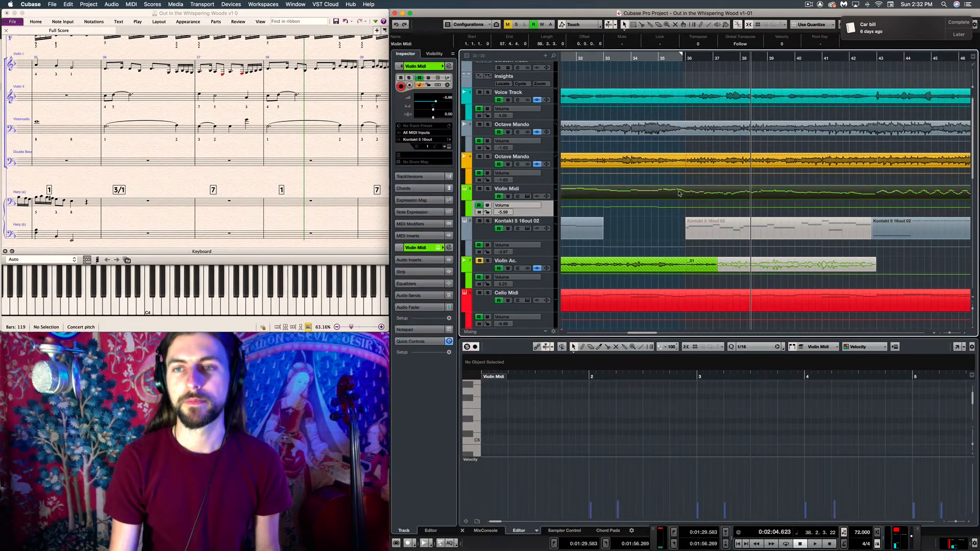
left_click(673, 58)
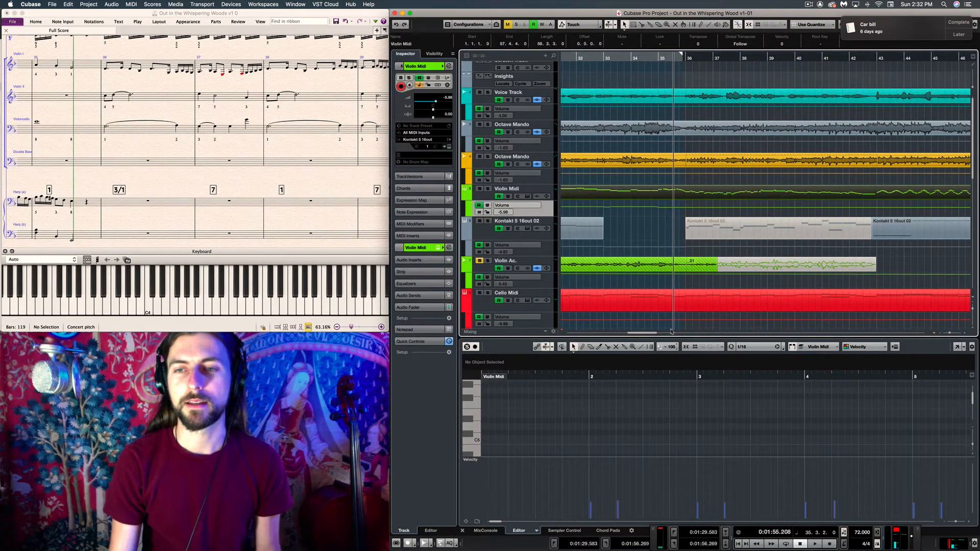
left_click_drag(669, 337, 668, 105)
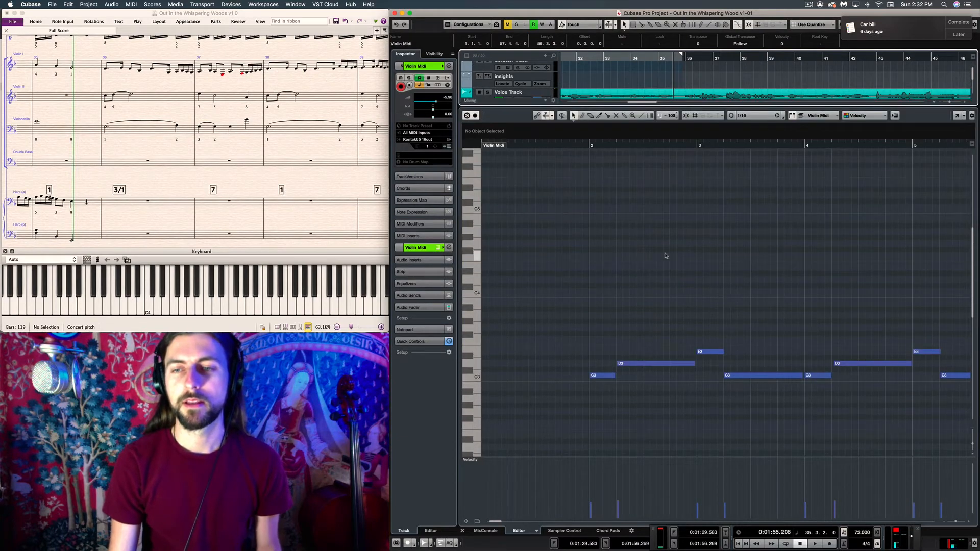
scroll(677, 255, "right", 2)
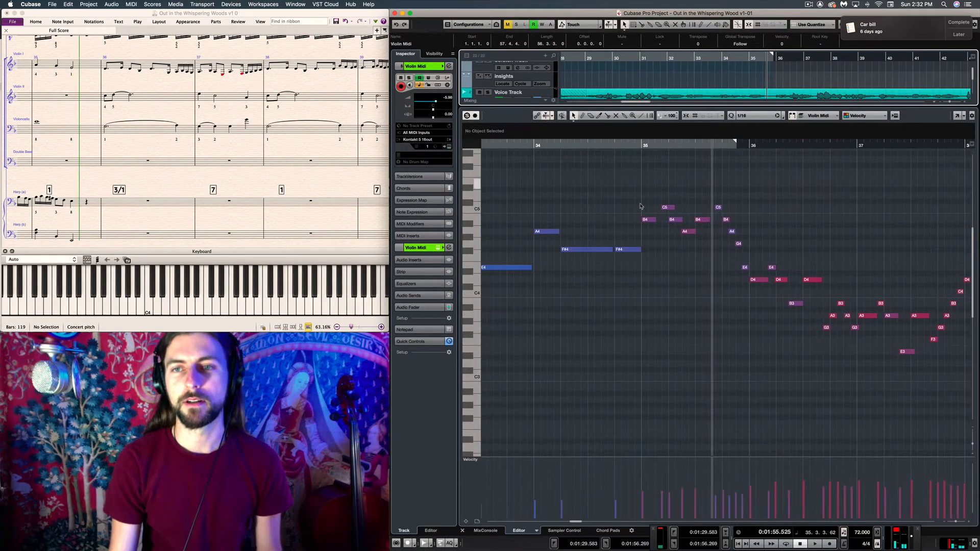
left_click(474, 116)
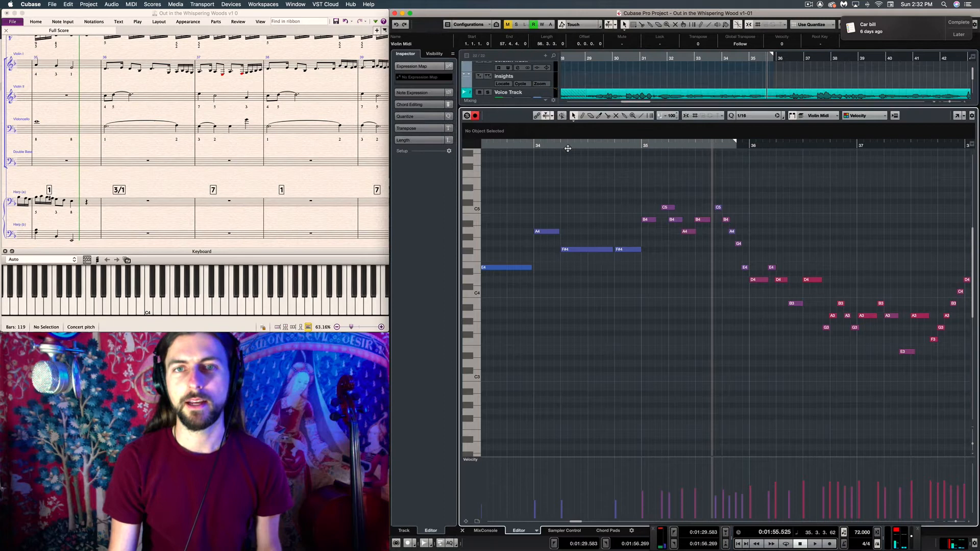
left_click(631, 146)
key("space")
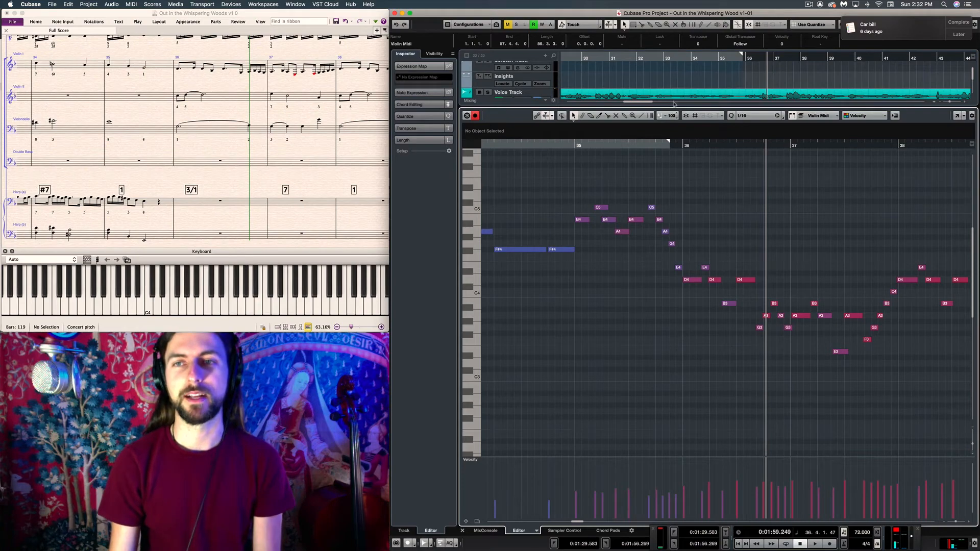
Select the Violin Midi and Harp parts together and show both in an enlarged Key Editor
left_click_drag(671, 105, 671, 330)
left_click(709, 228)
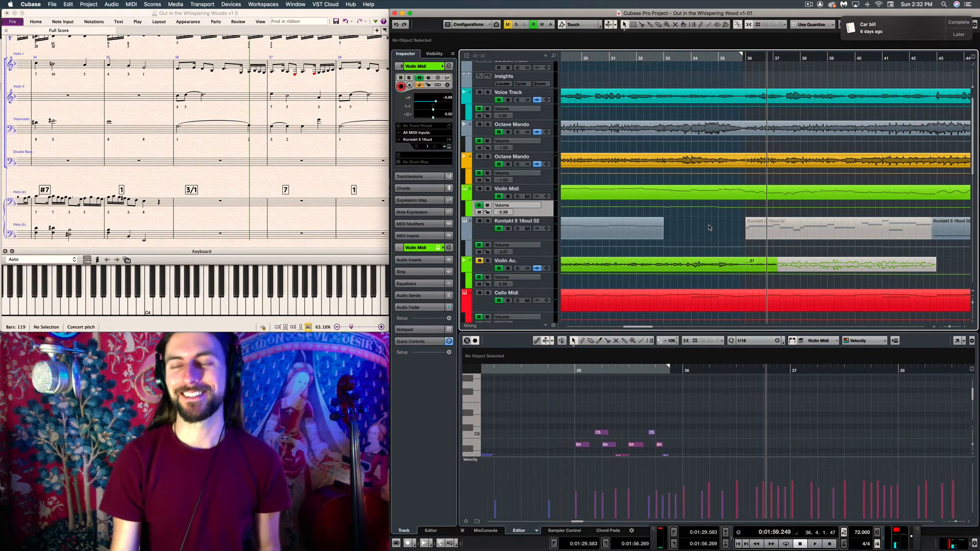
scroll(706, 266, "down", 4)
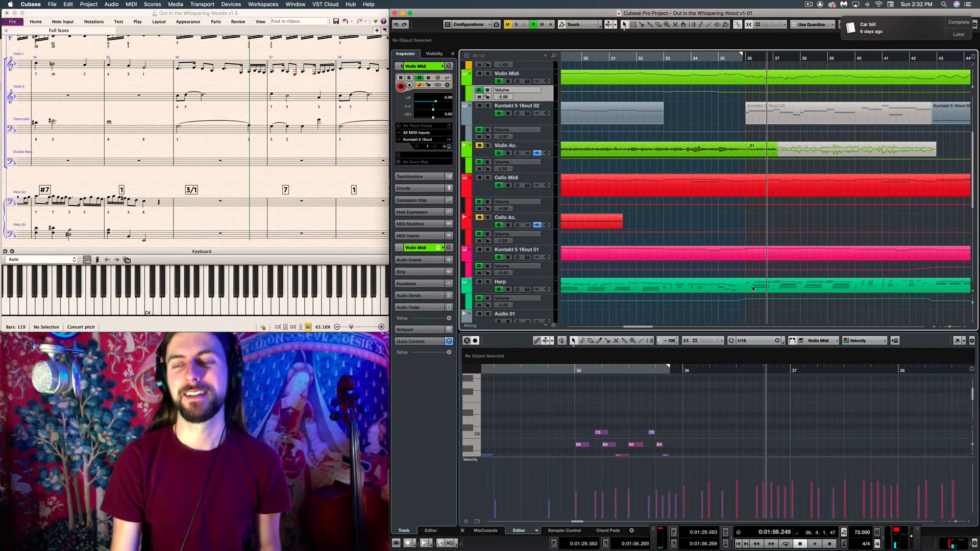
scroll(752, 288, "up", 4)
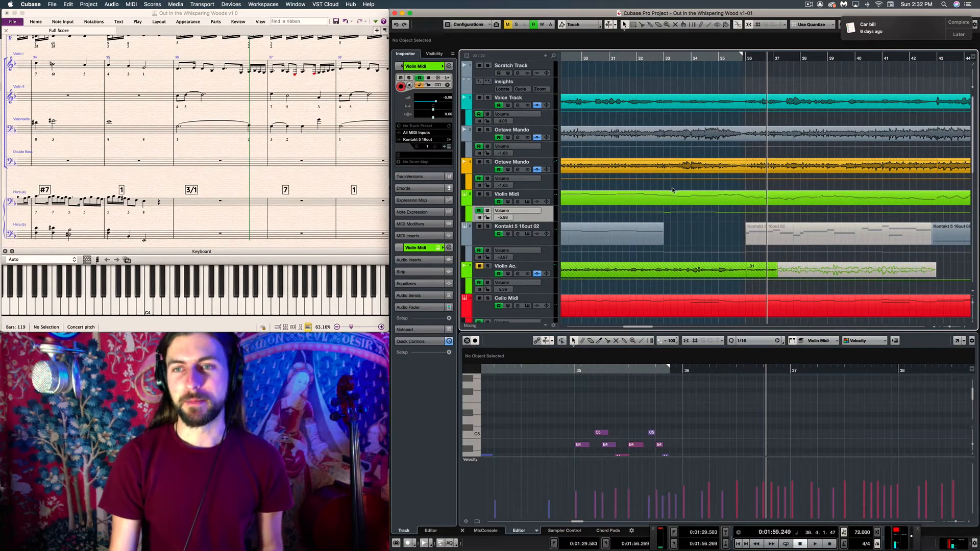
scroll(672, 190, "down", 5)
scroll(690, 220, "up", 4)
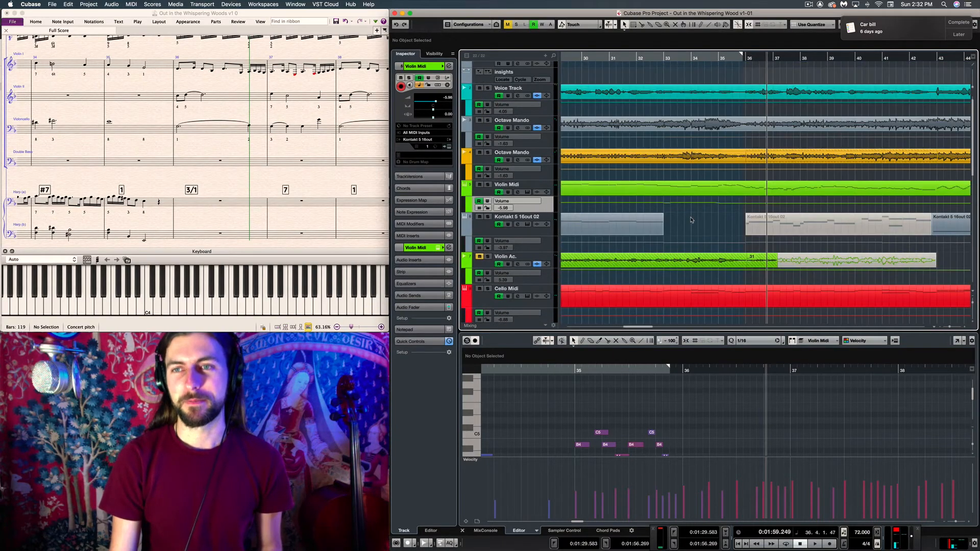
left_click(738, 190)
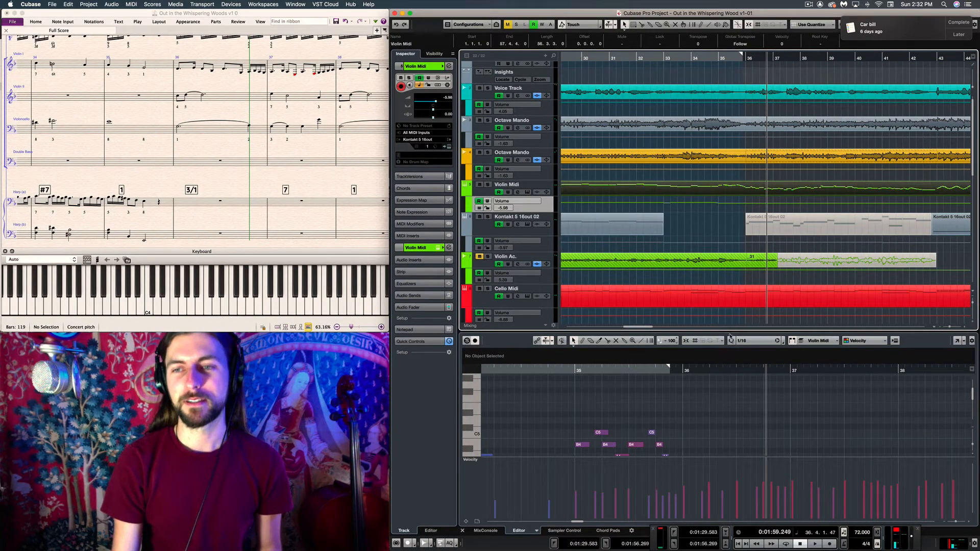
scroll(733, 311, "down", 4)
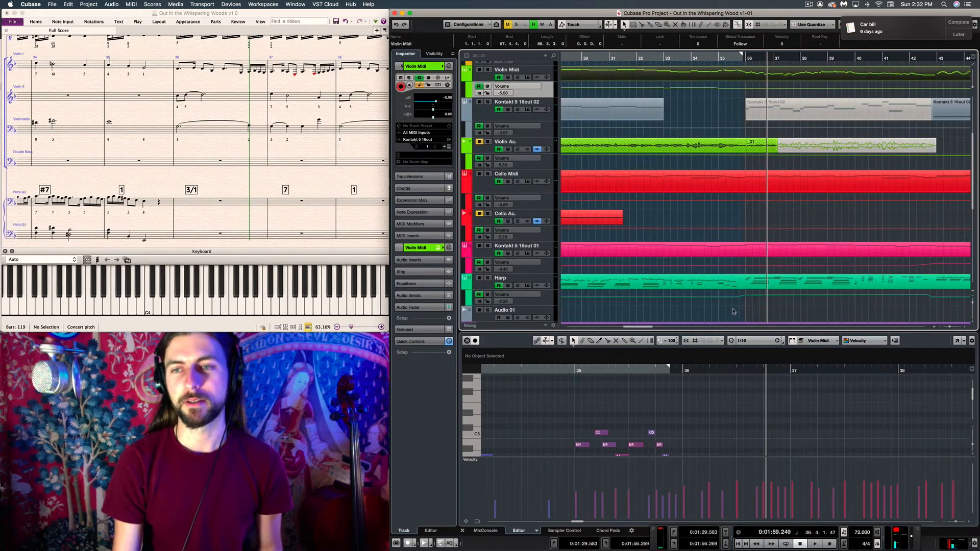
left_click(740, 284, "shift")
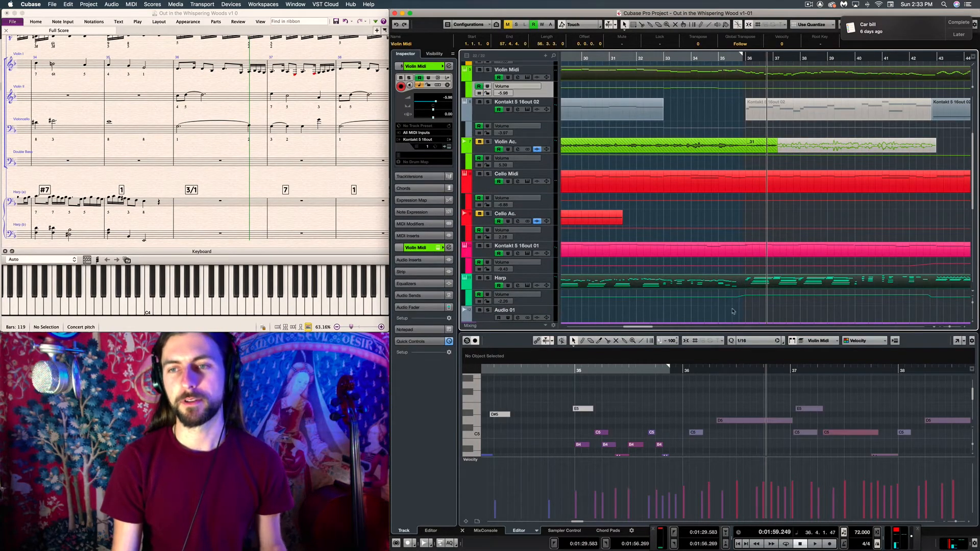
left_click_drag(722, 331, 684, 105)
Audition the handover from harp to violin, playing in short stretches from bar 35 to the start of bar 36
left_click(573, 146)
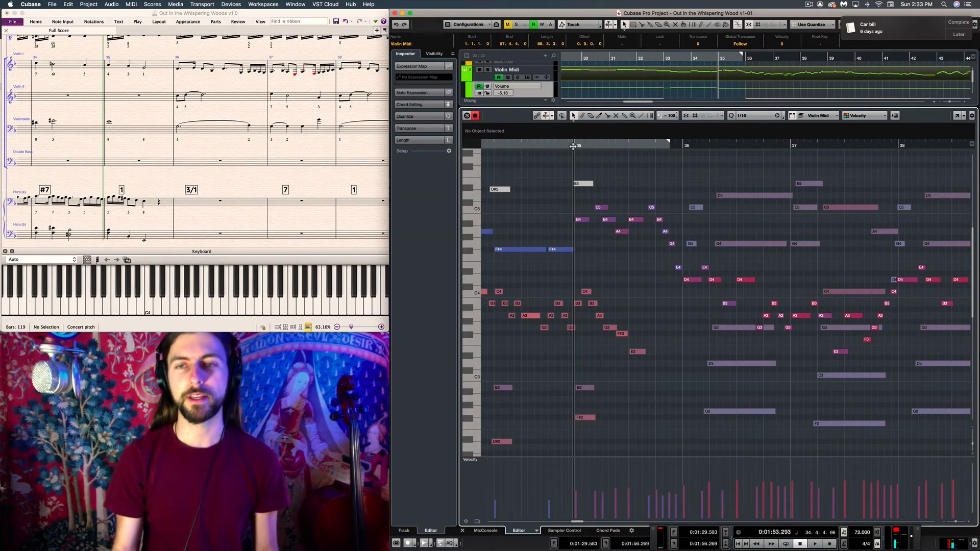
key("space")
key("space")
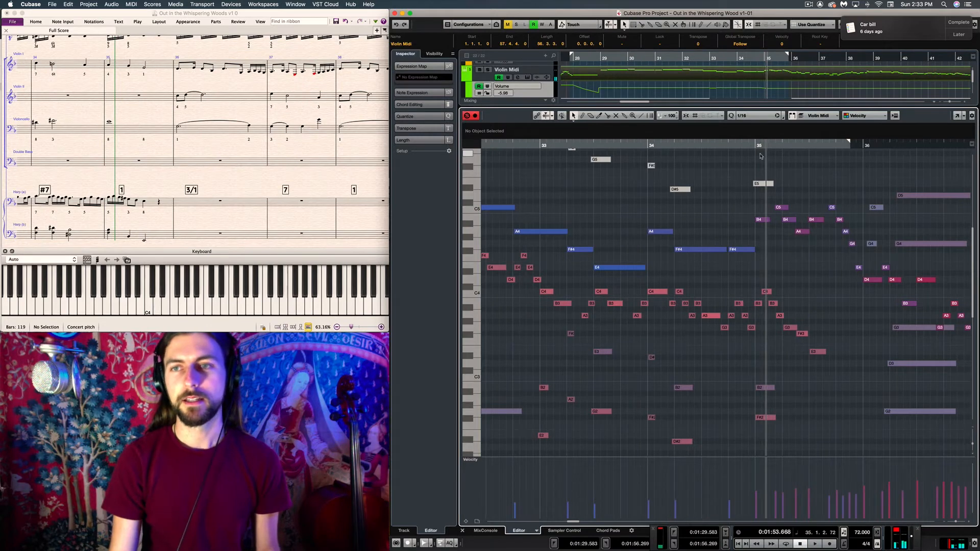
key("space")
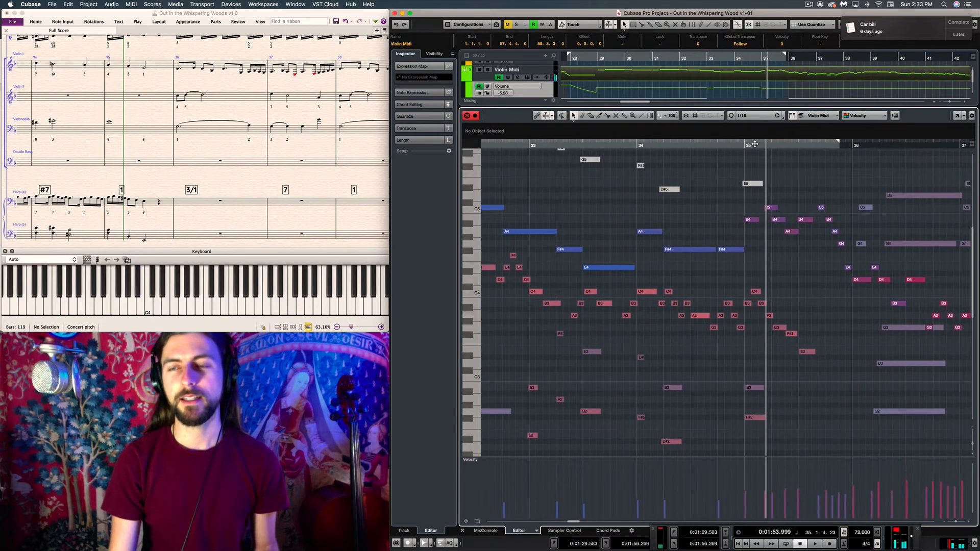
key("space")
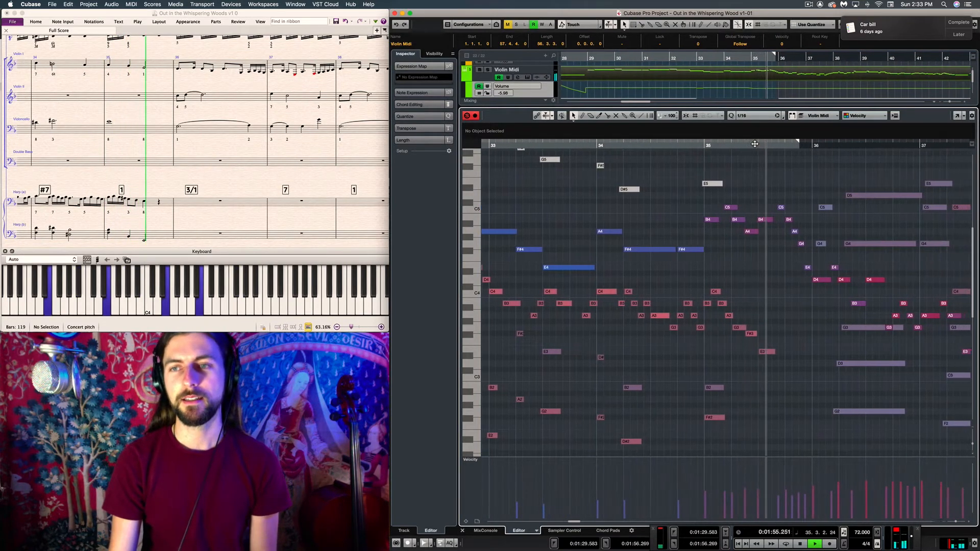
key("space")
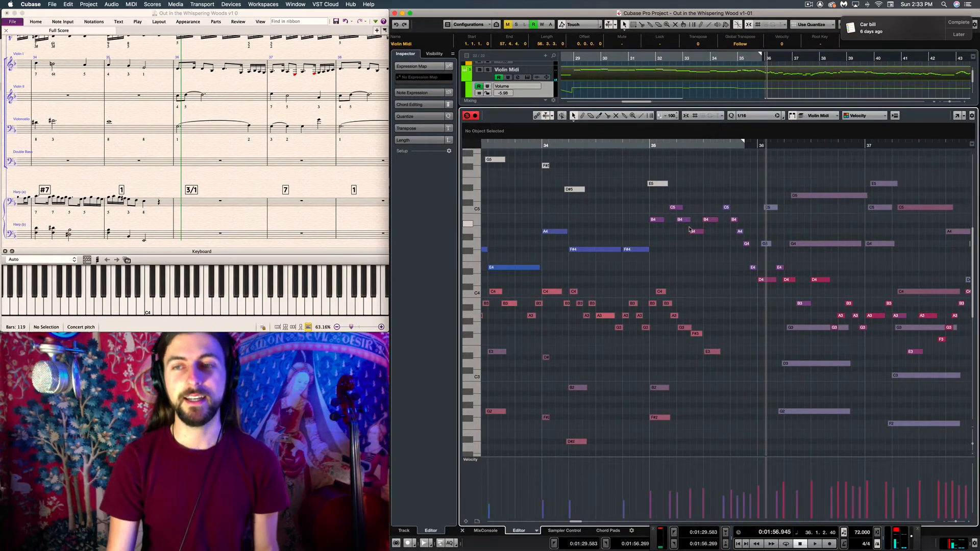
Examine how the violin melody moves against the harp's sustained chords between bars 35 and 42, placing the playhead just before bar 39
scroll(684, 227, "right", 4)
scroll(689, 229, "right", 2)
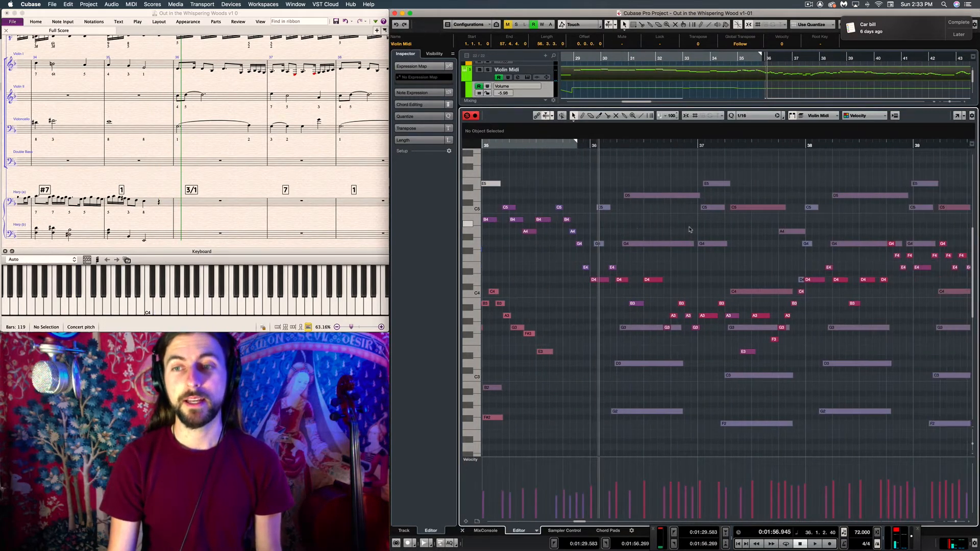
scroll(688, 229, "left", 2)
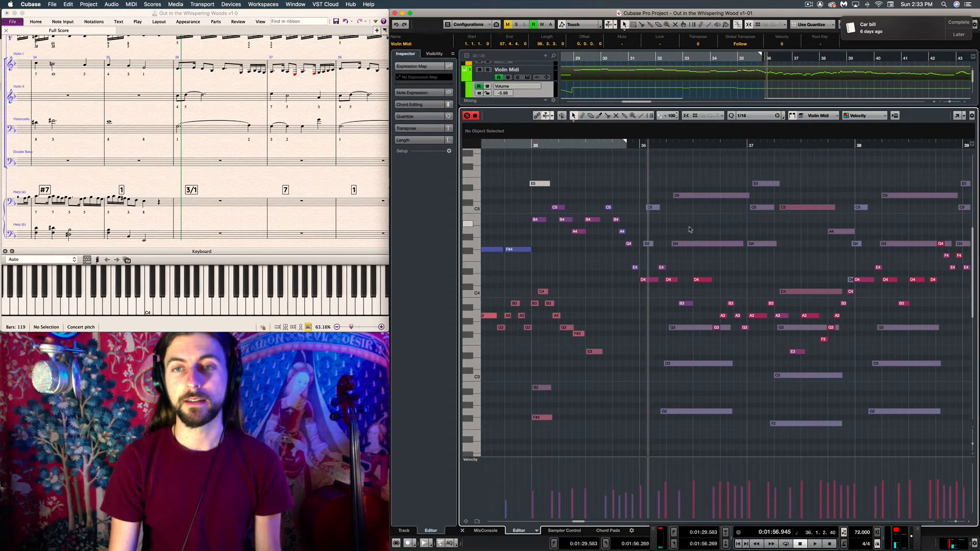
scroll(689, 229, "right", 4)
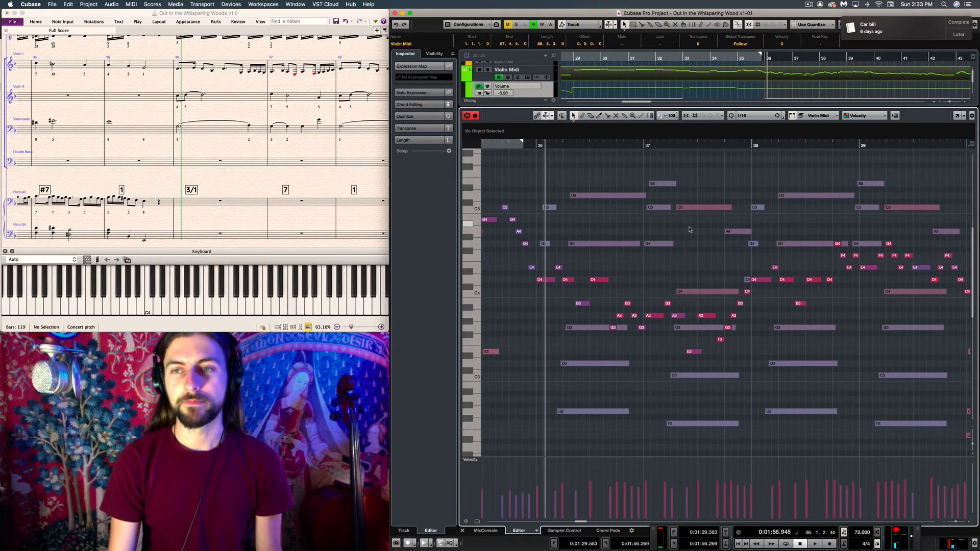
scroll(685, 265, "right", 9)
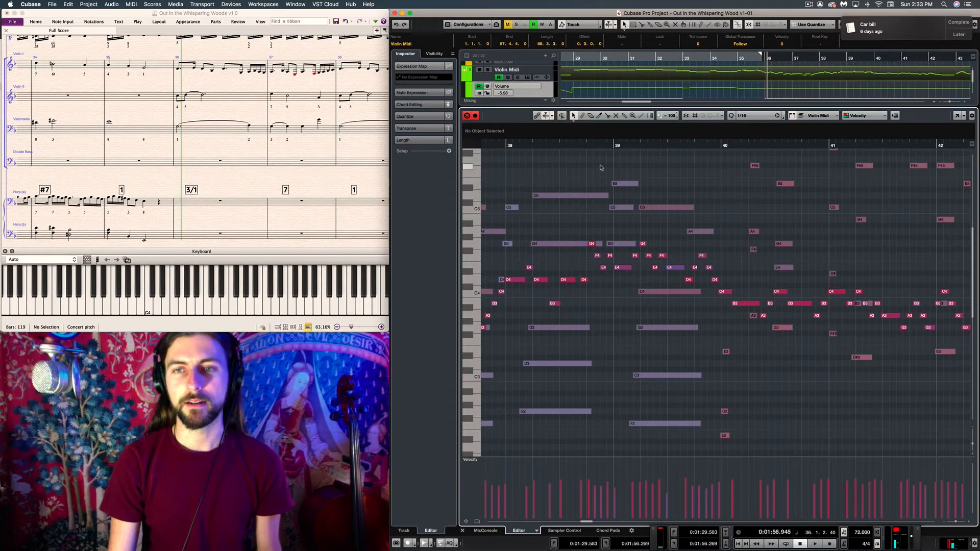
left_click(588, 146)
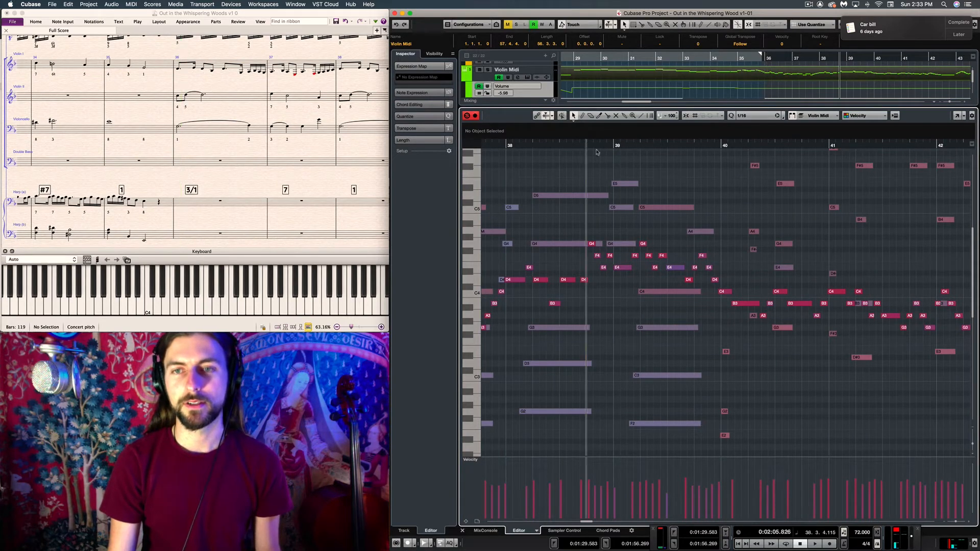
left_click(612, 146)
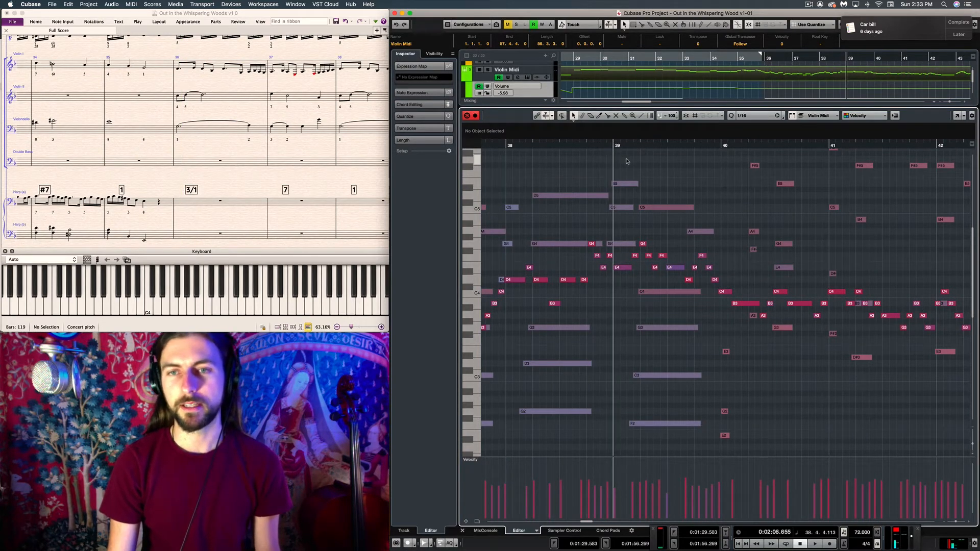
scroll(627, 161, "left", 2)
scroll(607, 168, "left", 8)
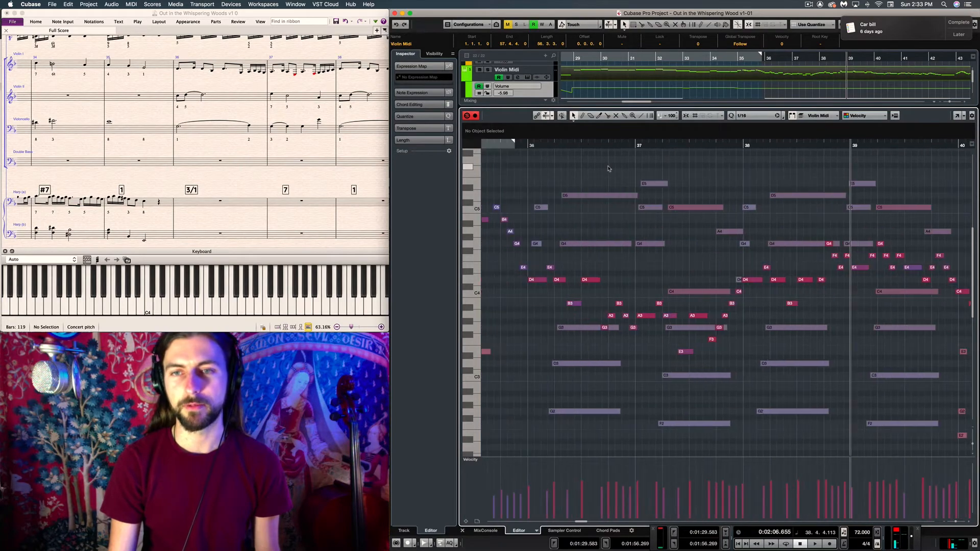
scroll(608, 168, "left", 4)
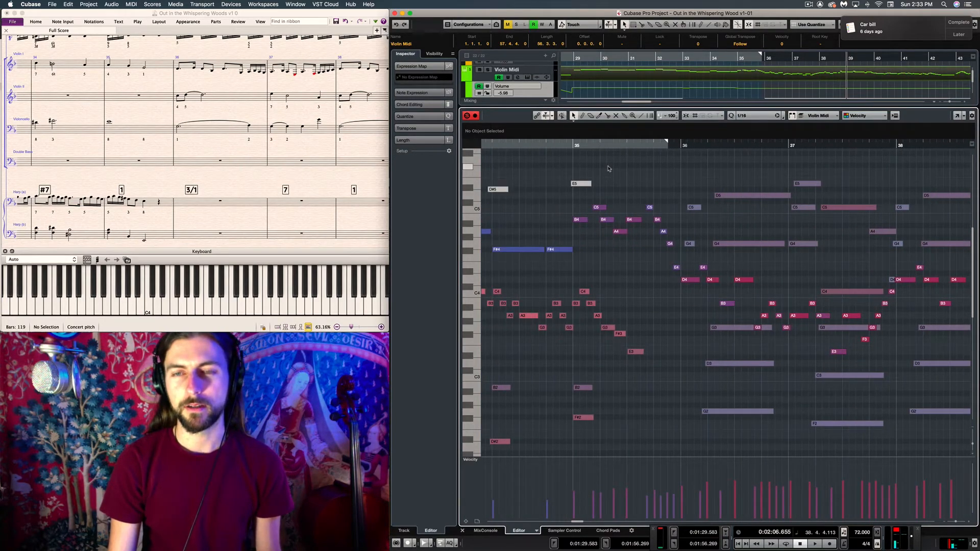
Audition the violin and harp parts together from late in bar 39 into bar 42
scroll(607, 169, "right", 19)
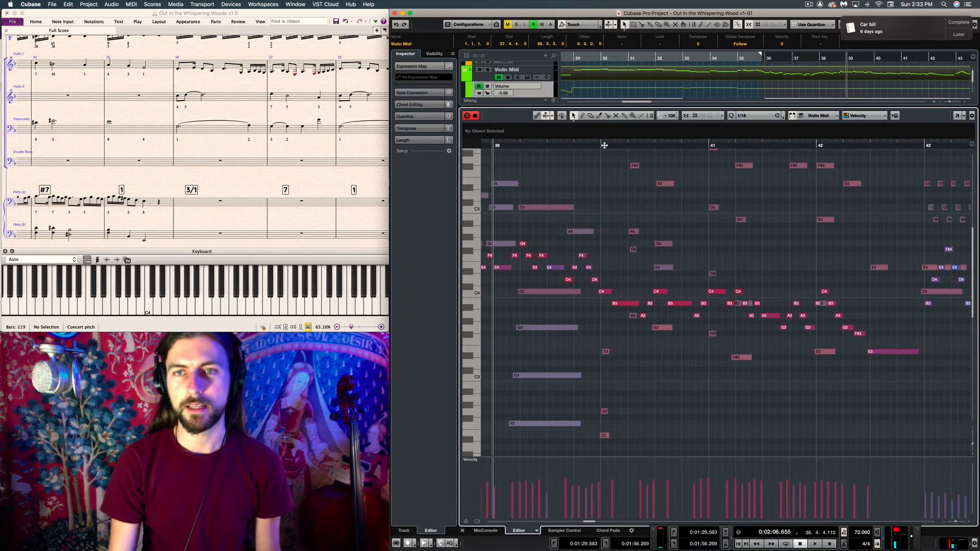
left_click(593, 147)
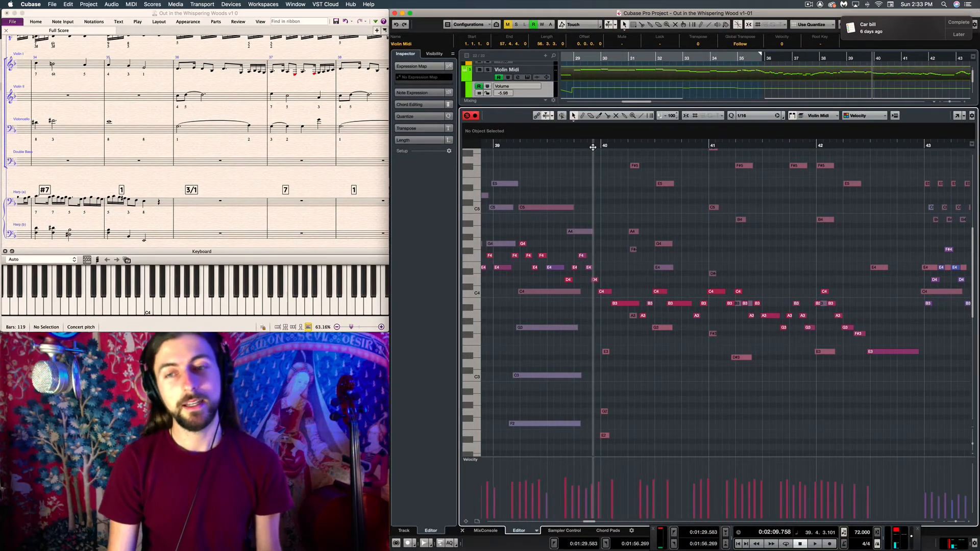
key("space")
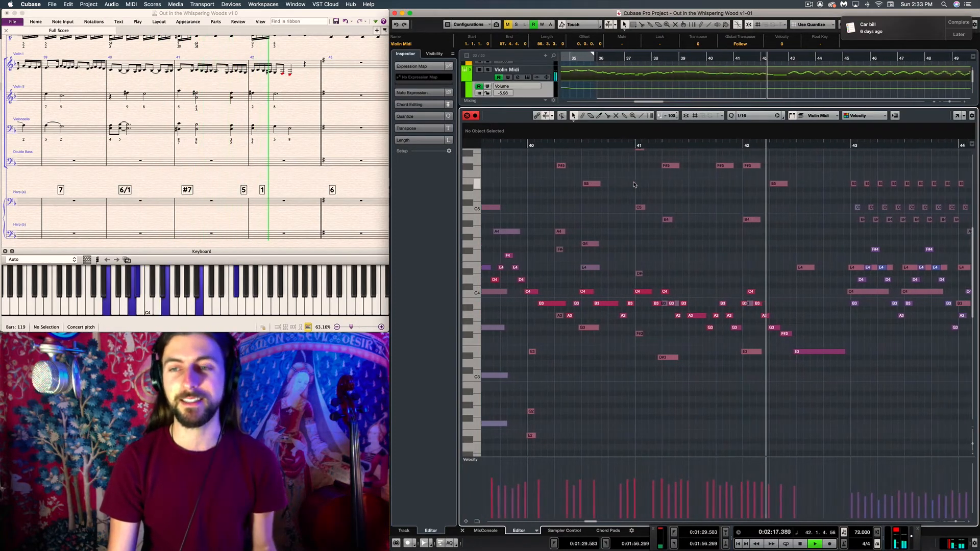
key("space")
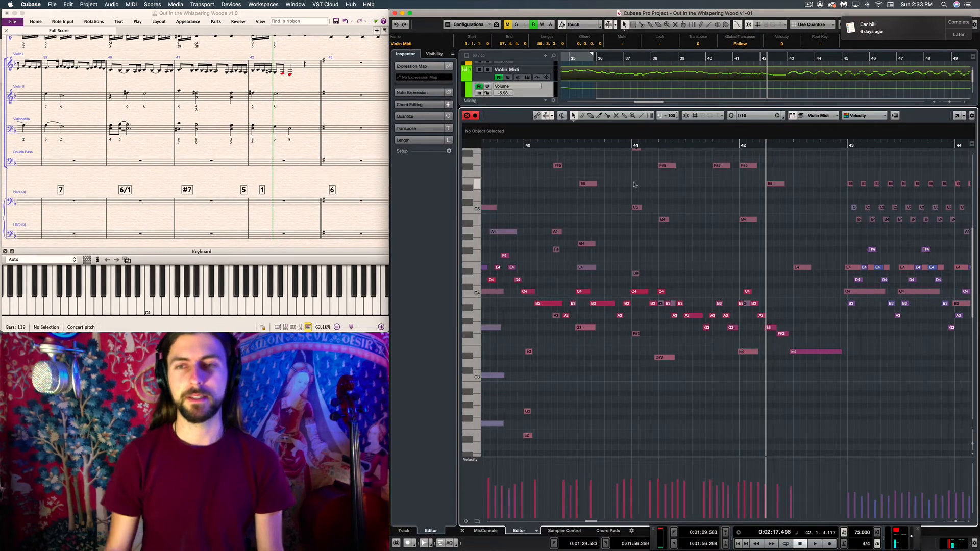
Bring the harp and violin notes around bars 34 to 38 back into the editor and solo the Harp track
scroll(638, 193, "left", 5)
scroll(648, 217, "left", 3)
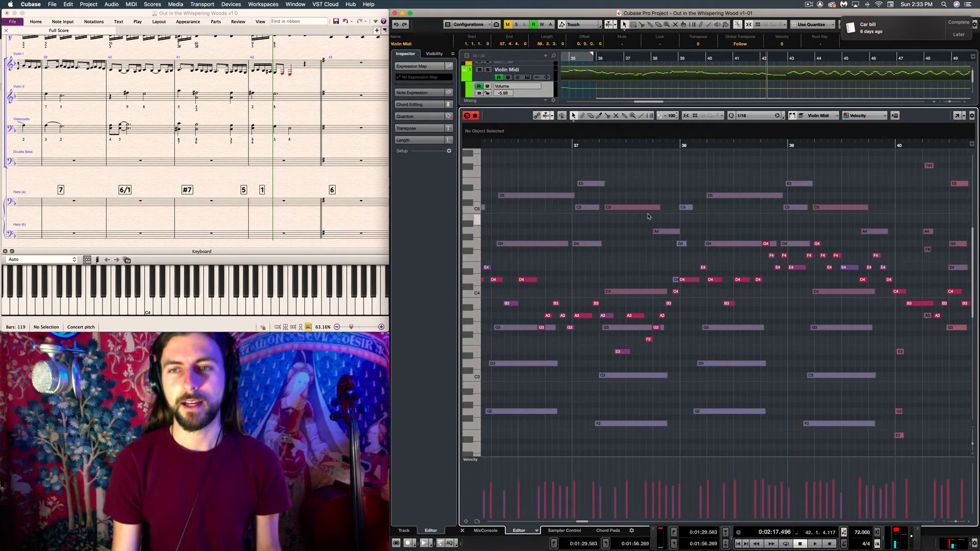
scroll(649, 216, "left", 2)
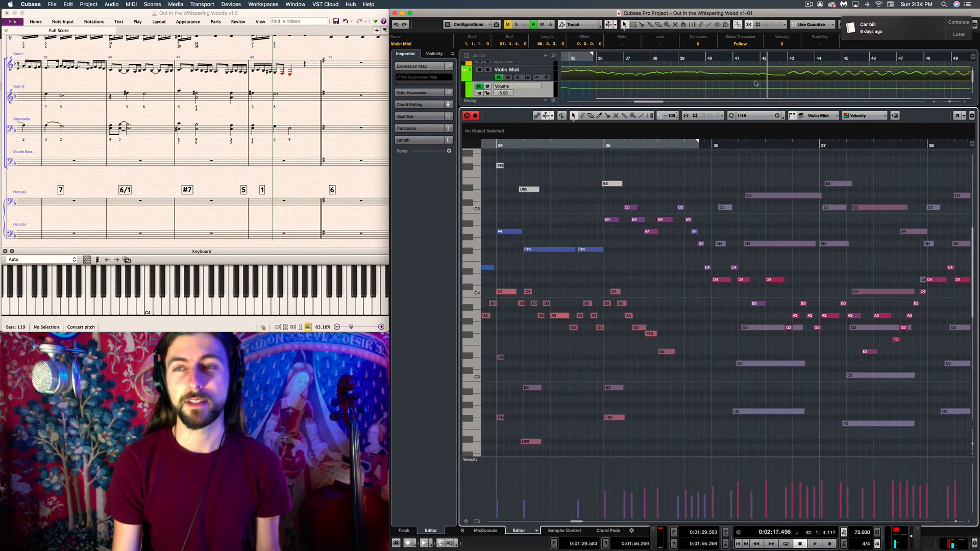
scroll(756, 84, "down", 4)
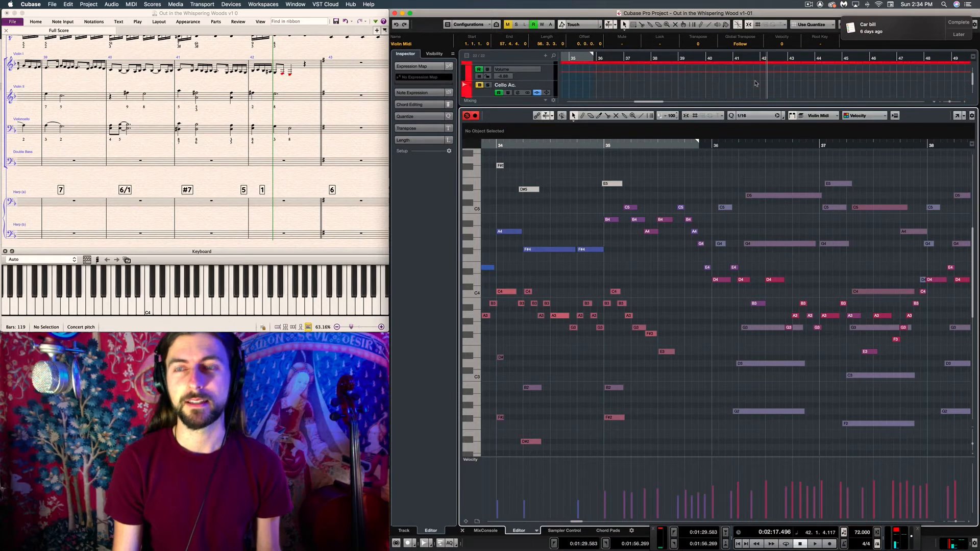
scroll(755, 83, "down", 3)
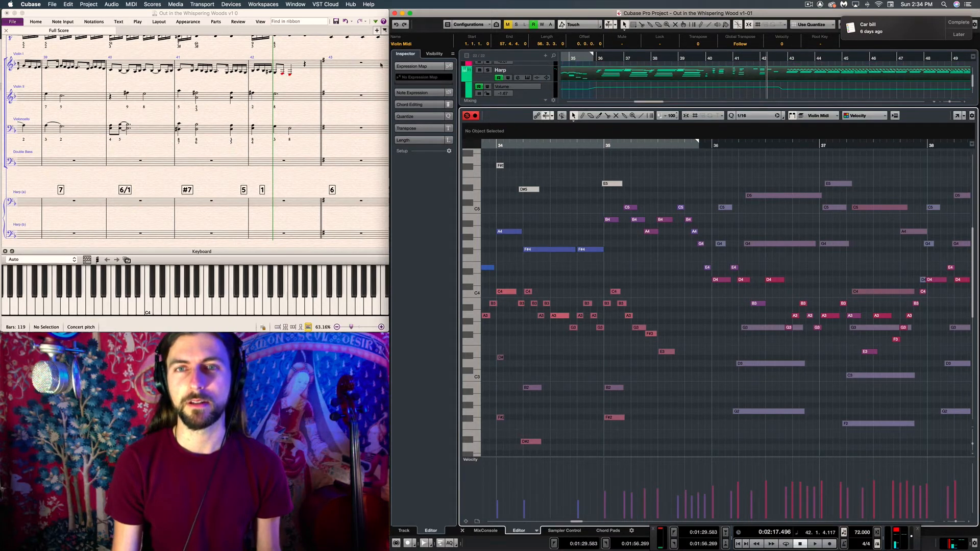
left_click(488, 70)
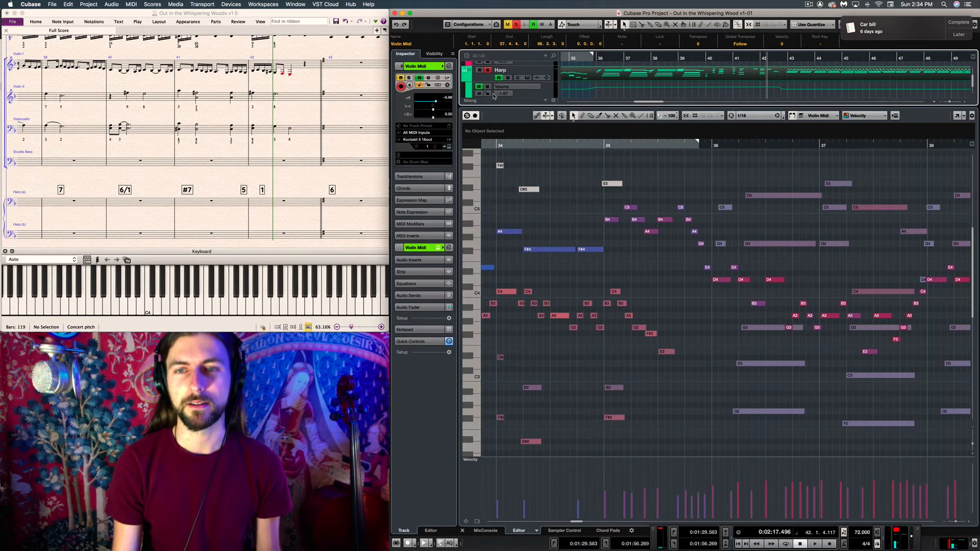
Make the Harp part active through its C4 note in bar 35 and play it from just before bar 34 into bar 36
left_click(614, 291)
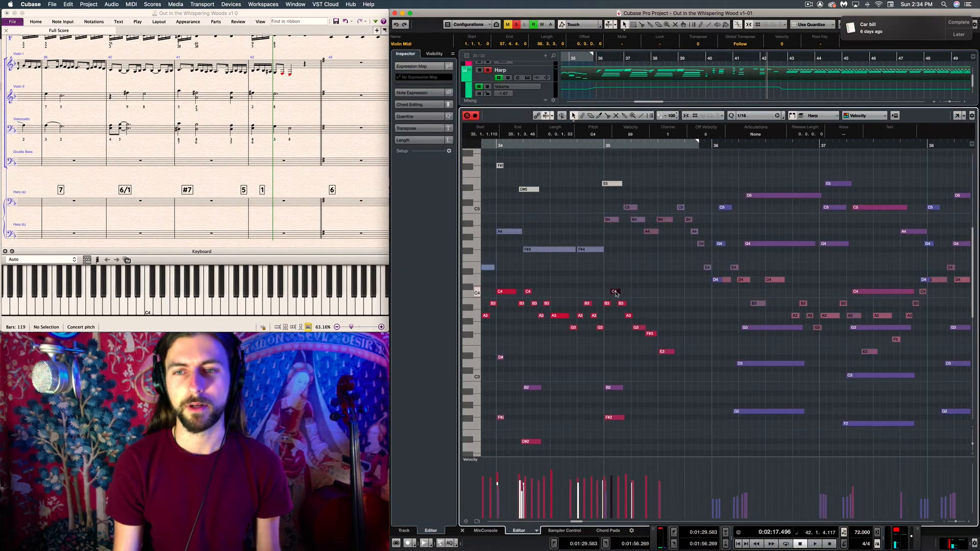
left_click(491, 145)
key("space")
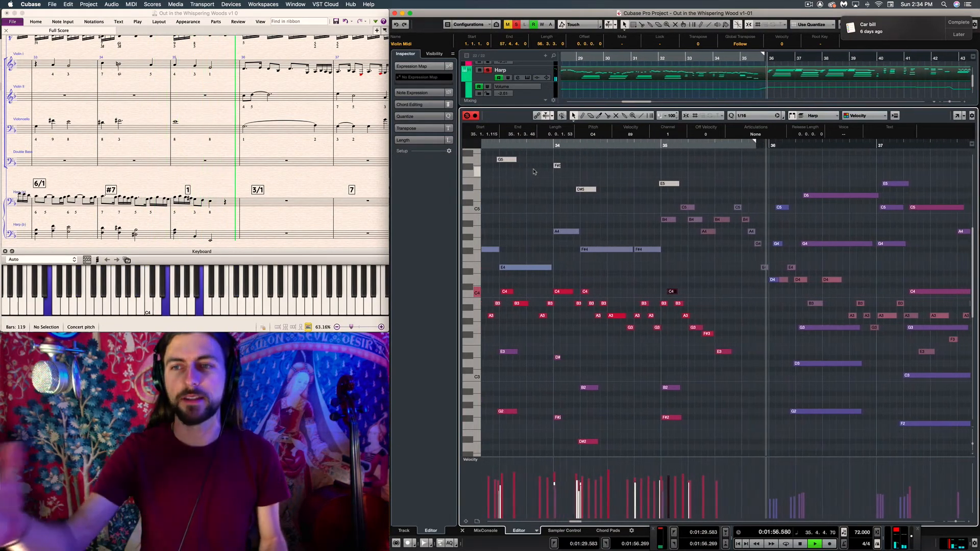
key("space")
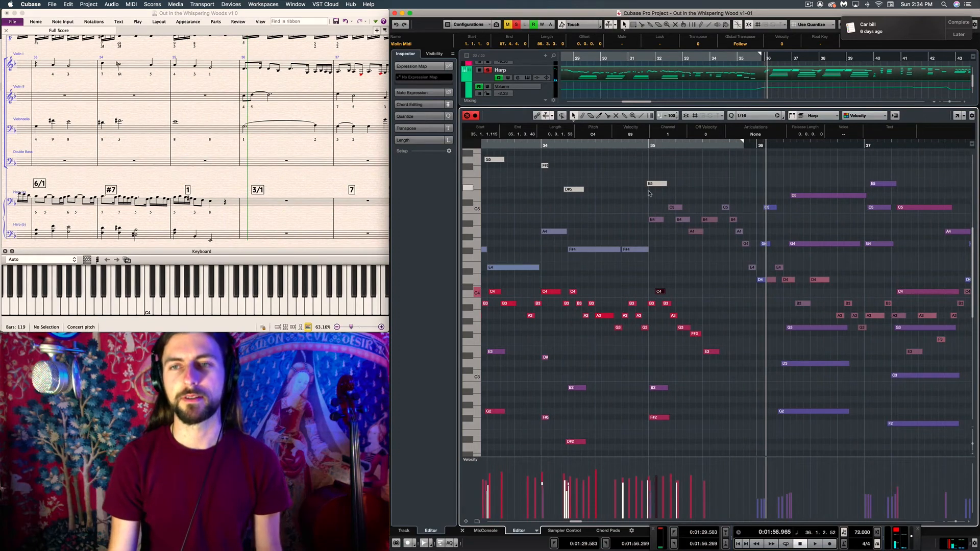
Compare the harp's B3 with the violin's B4 at the start of bar 35, leaving the Violin Midi part active with no note selected
left_click(658, 221)
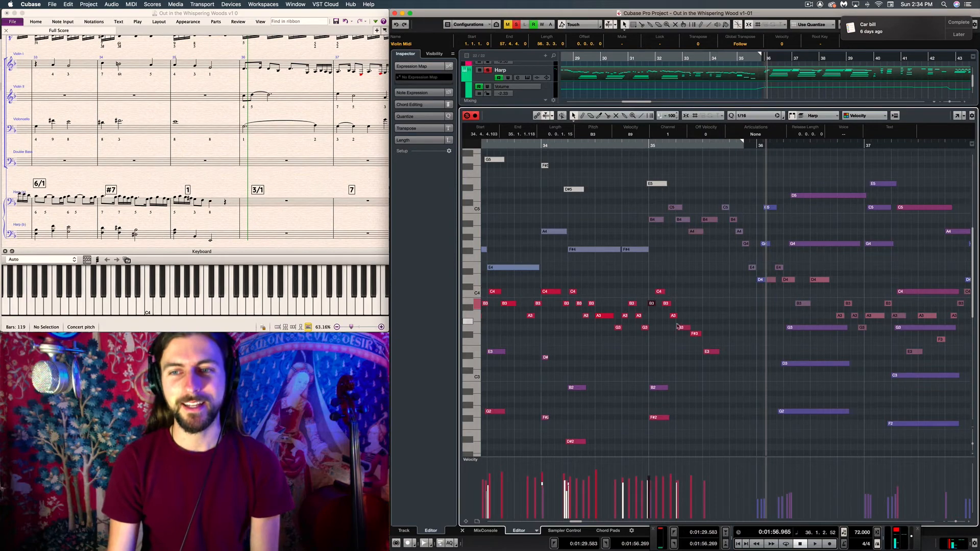
left_click(656, 219)
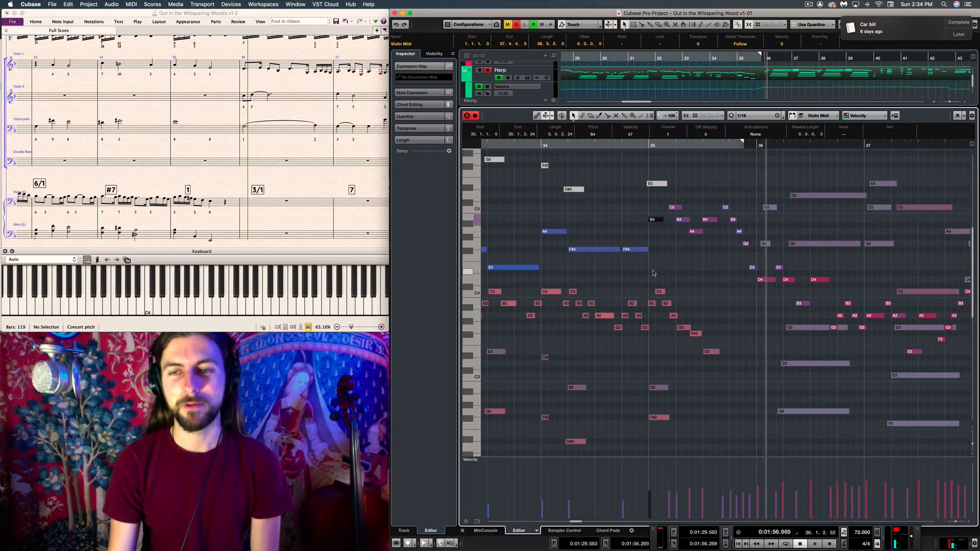
mouse_move(653, 273)
left_mouse_down()
mouse_move(677, 322)
mouse_move(717, 361)
mouse_move(655, 285)
left_mouse_up()
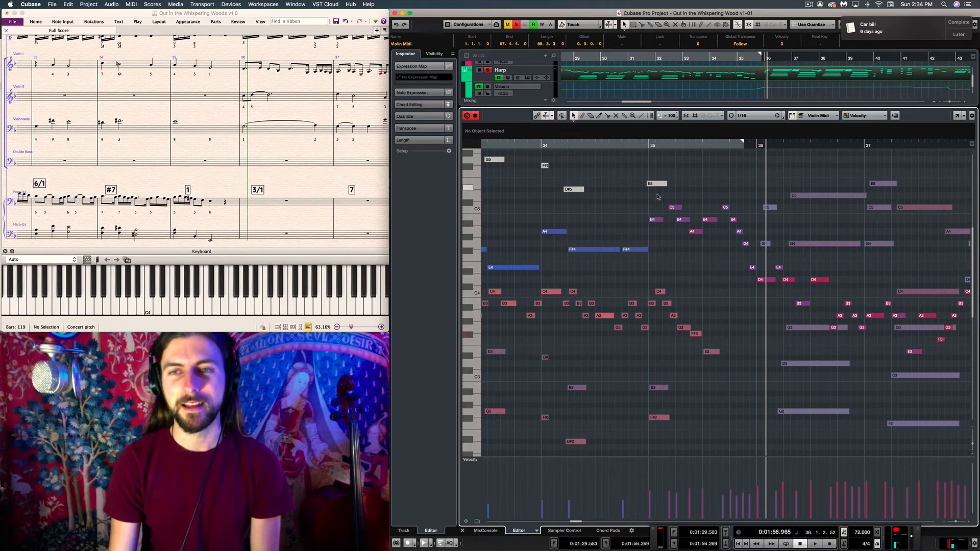
Solo the Violin Midi track in addition to the Harp track
left_click_drag(694, 235, 695, 236)
left_click(695, 247)
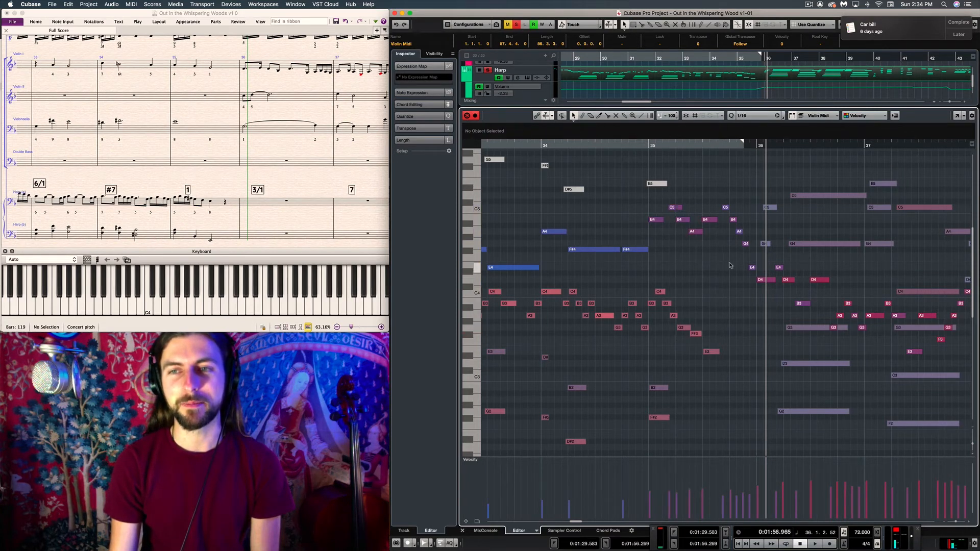
left_click(590, 145)
scroll(596, 76, "up", 4)
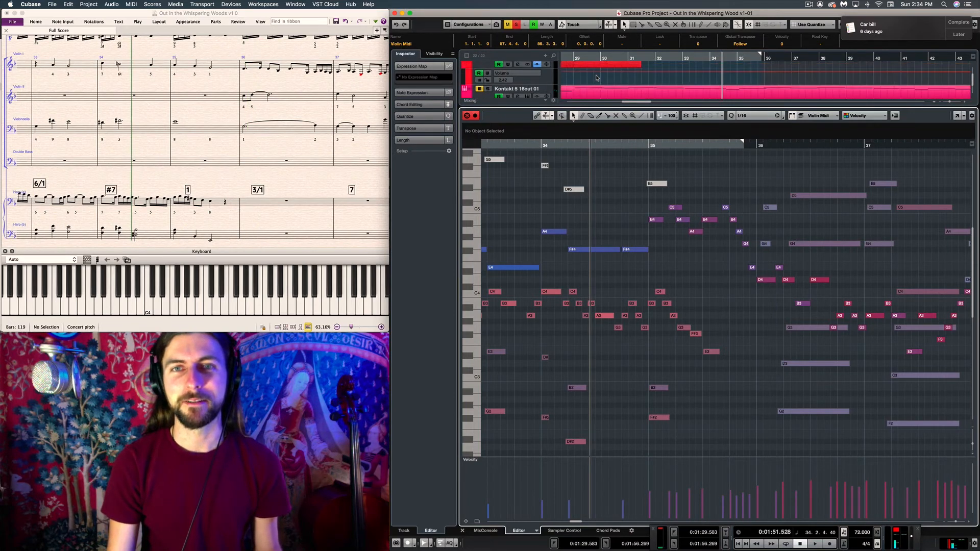
scroll(596, 77, "up", 5)
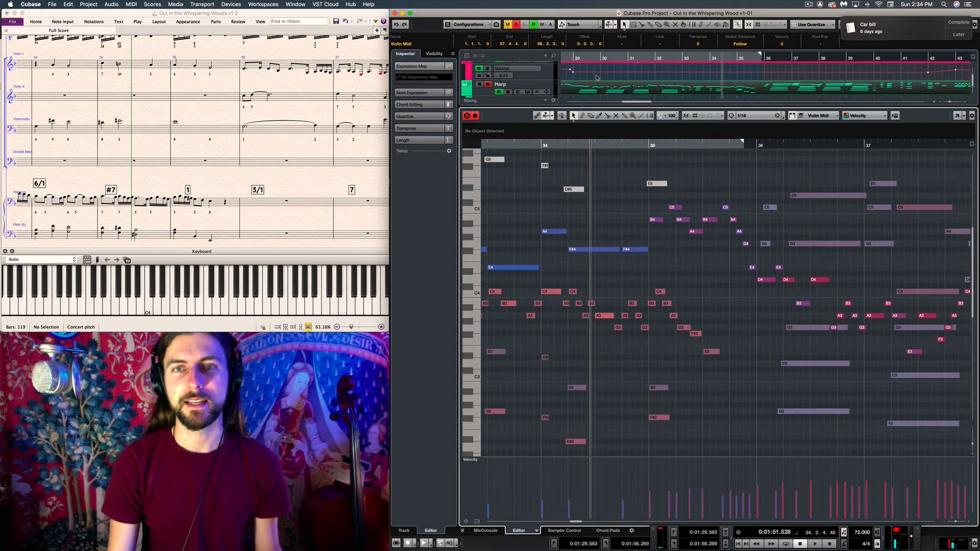
scroll(596, 78, "down", 1)
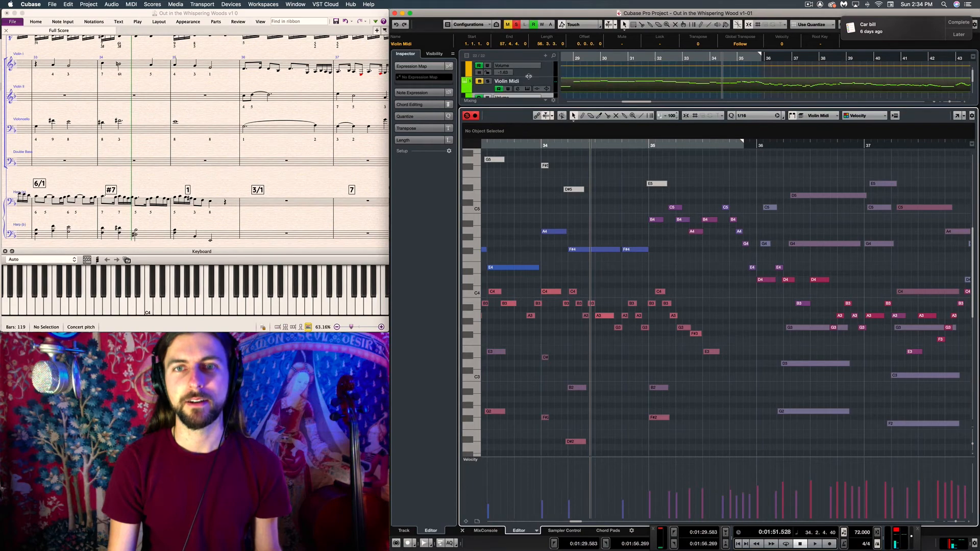
left_click(489, 81)
Play the soloed violin and harp together from the beginning of bar 33 to the start of bar 36
scroll(597, 185, "left", 3)
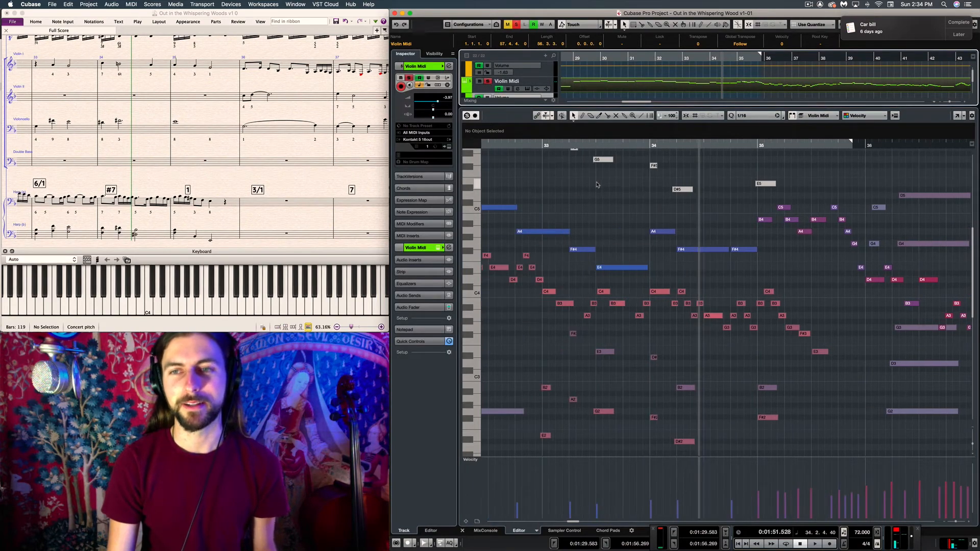
left_click(544, 147)
key("space")
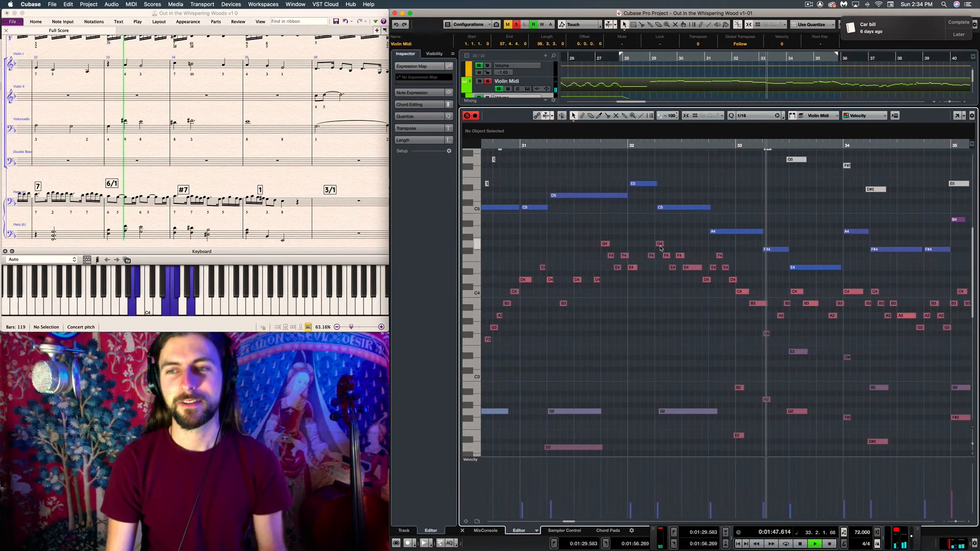
key("f")
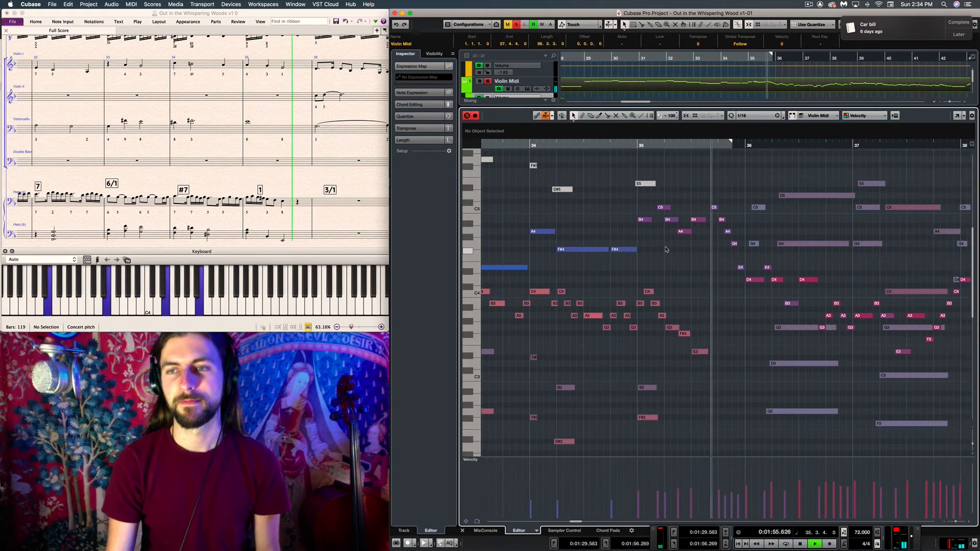
key("space")
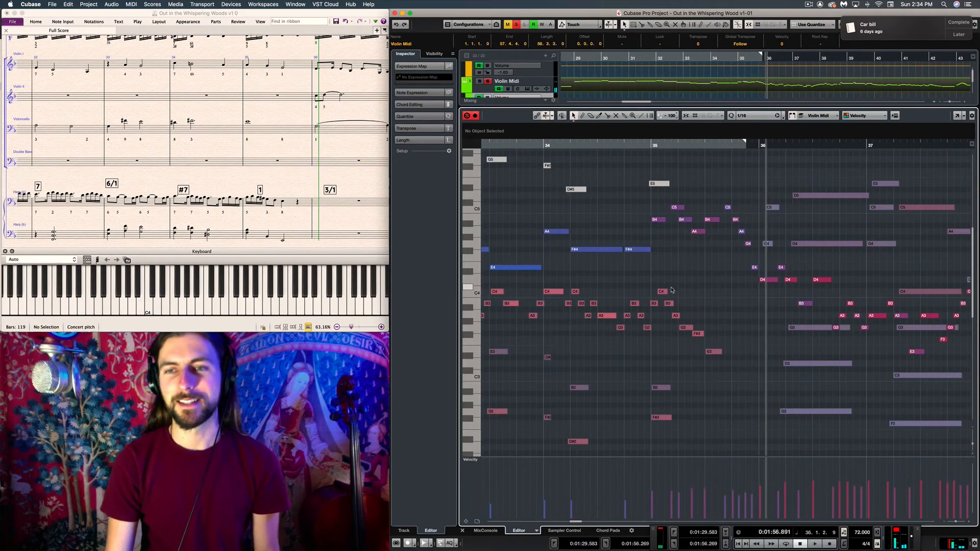
Compare the harp's descending run from C4 to E3 in bar 35 with the violin's descent from C5, leaving no note selected
left_click_drag(725, 355, 726, 360)
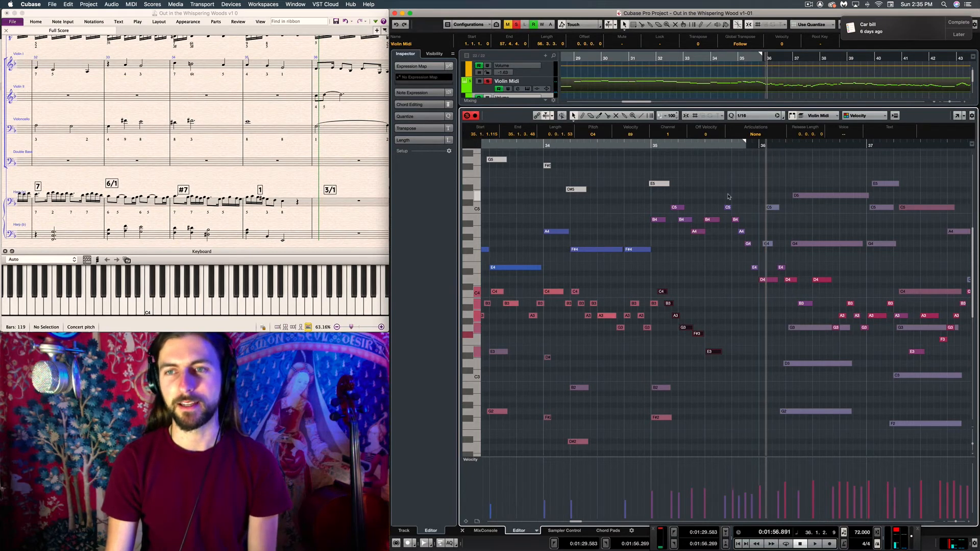
left_click_drag(728, 196, 736, 218)
left_click_drag(755, 259, 754, 258)
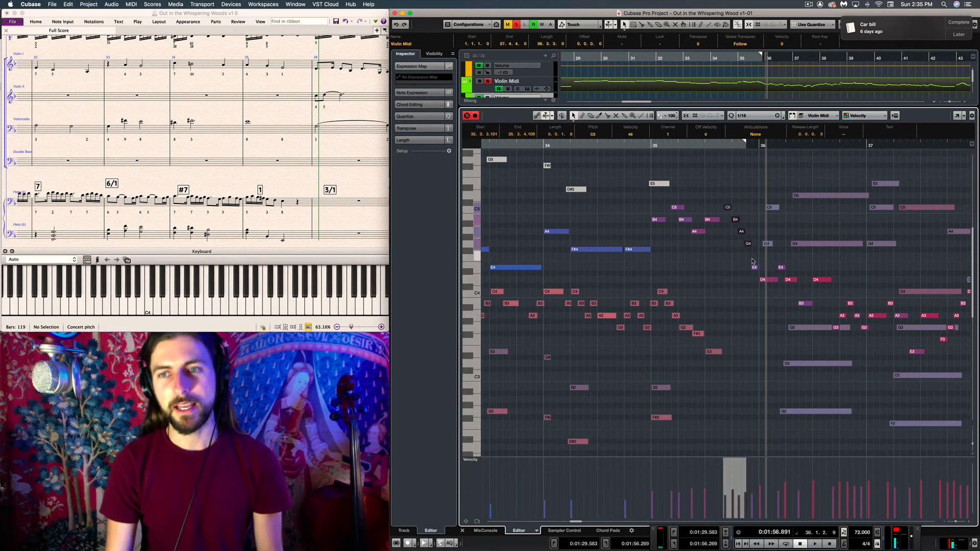
left_click(742, 281)
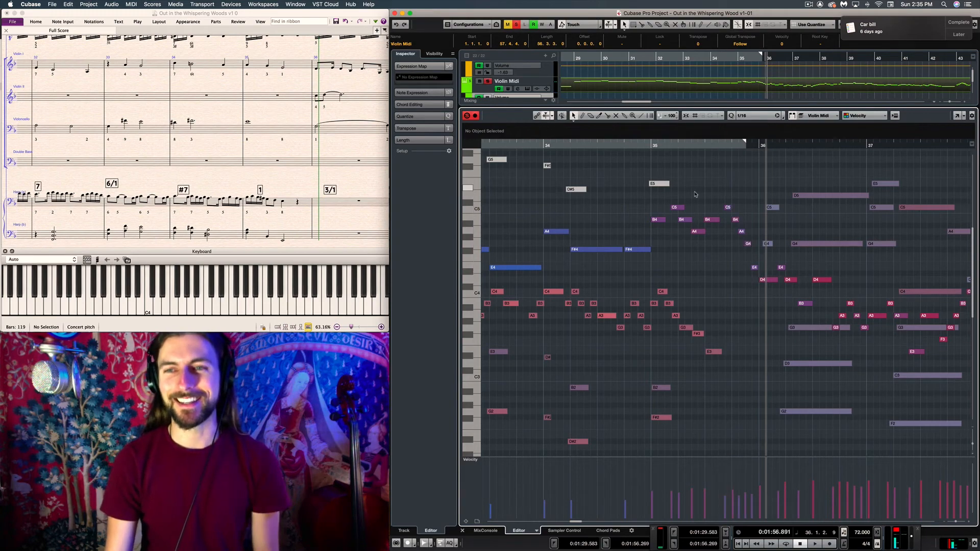
Replay the violin and harp handover from the middle of bar 34 to the start of bar 36
left_click(598, 145)
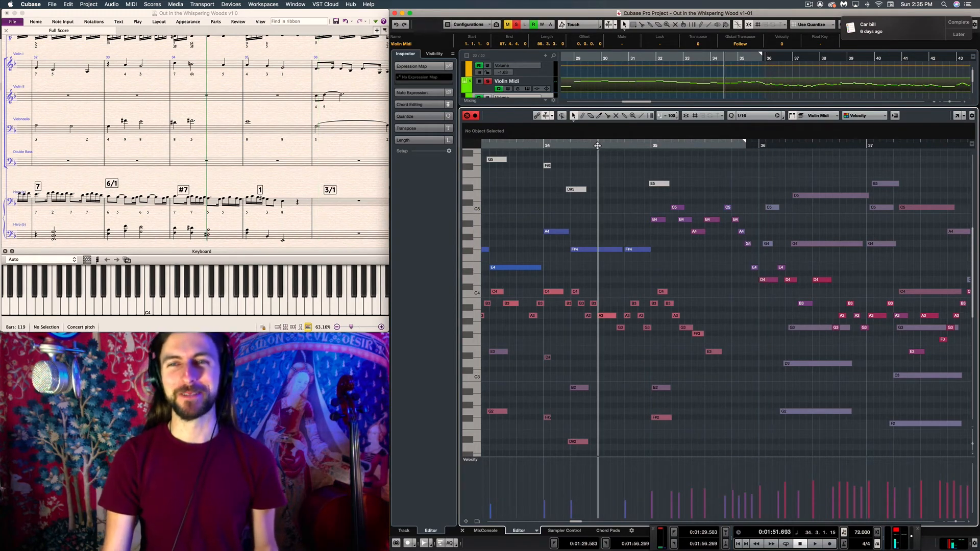
key("space")
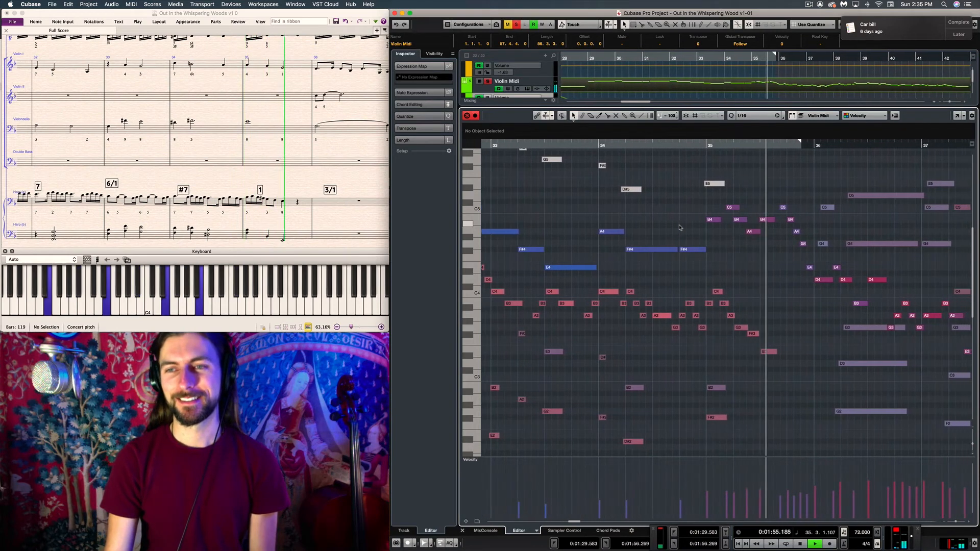
key("space")
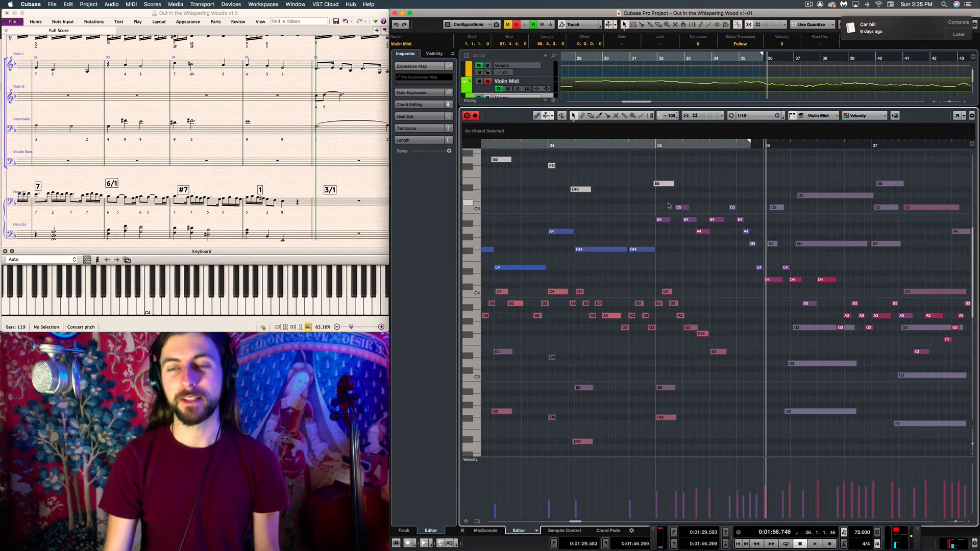
Compare the violin's A4, F#4 and E4 around bar 33 with the held D5 and G4 in bar 36, then clear the selection
scroll(709, 253, "left", 5)
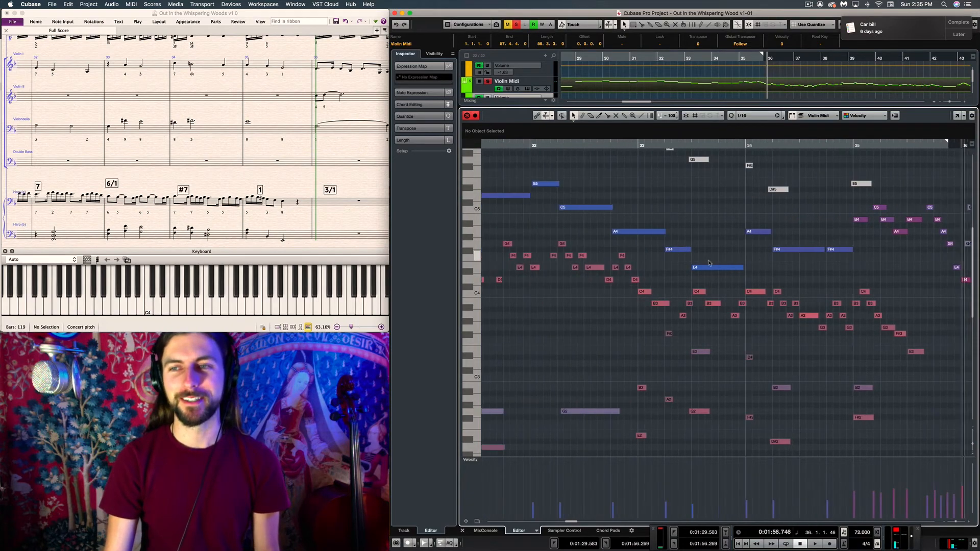
left_click_drag(715, 267, 716, 268)
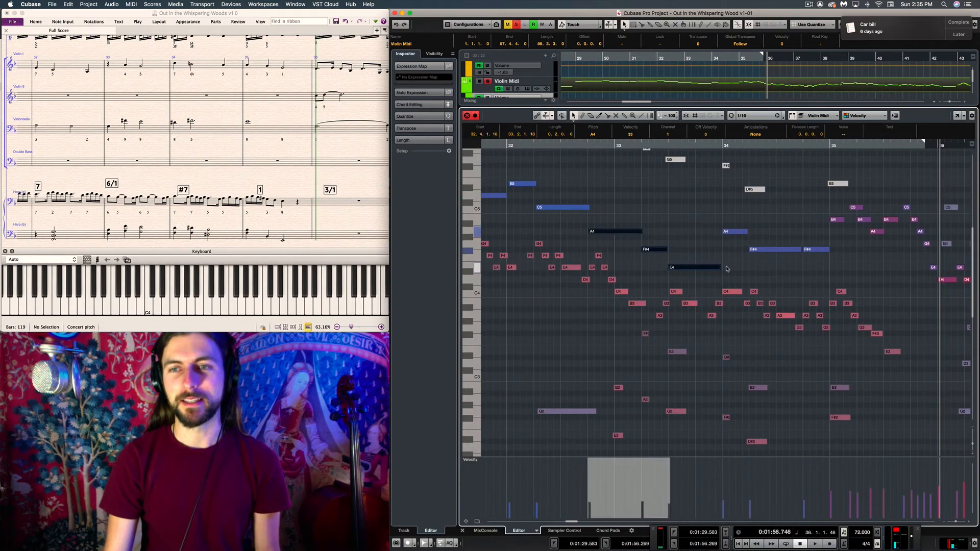
scroll(727, 269, "right", 7)
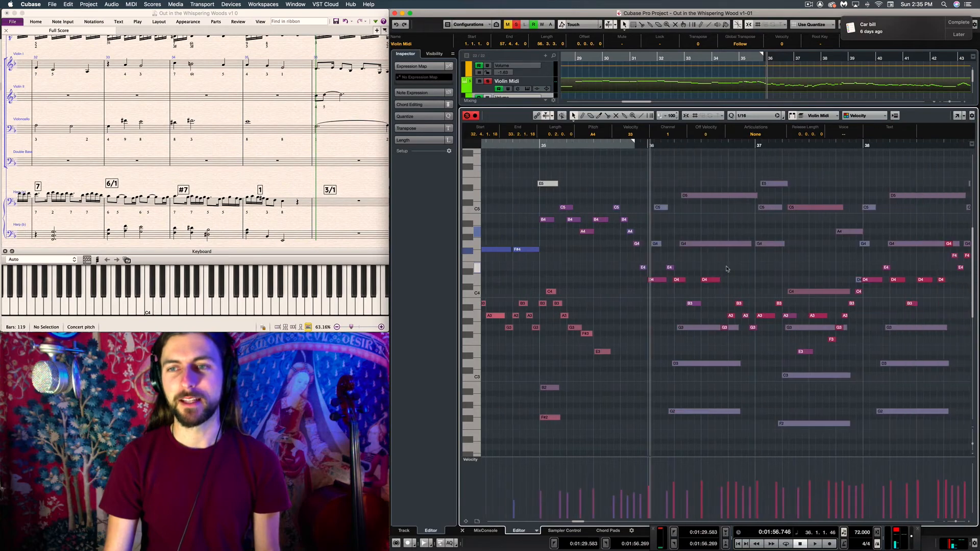
left_click(628, 191)
Enlarge the arrangement area and examine the Cello Midi, Kontakt 5 16out 01 and percussion tracks before and after bar 36
left_click_drag(625, 106, 626, 396)
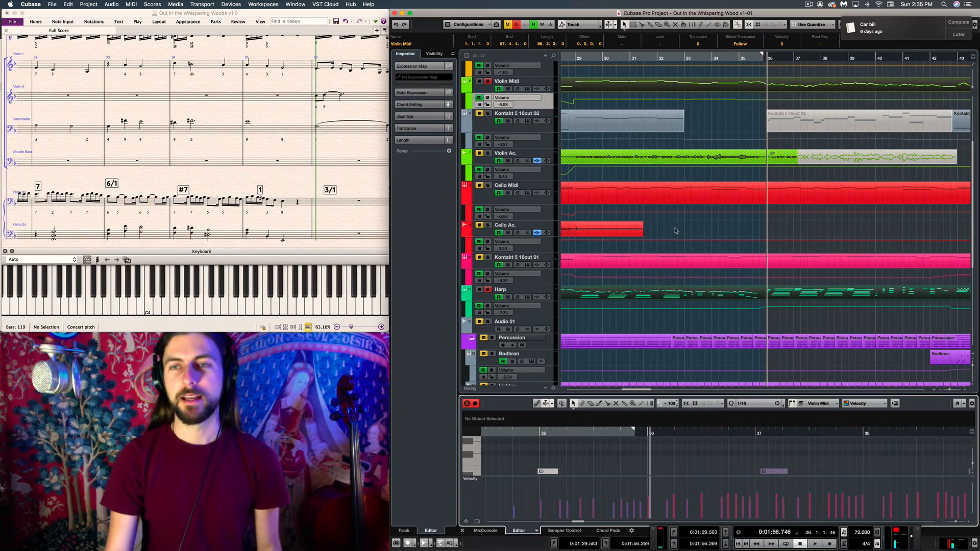
left_click(669, 193)
scroll(673, 206, "left", 5)
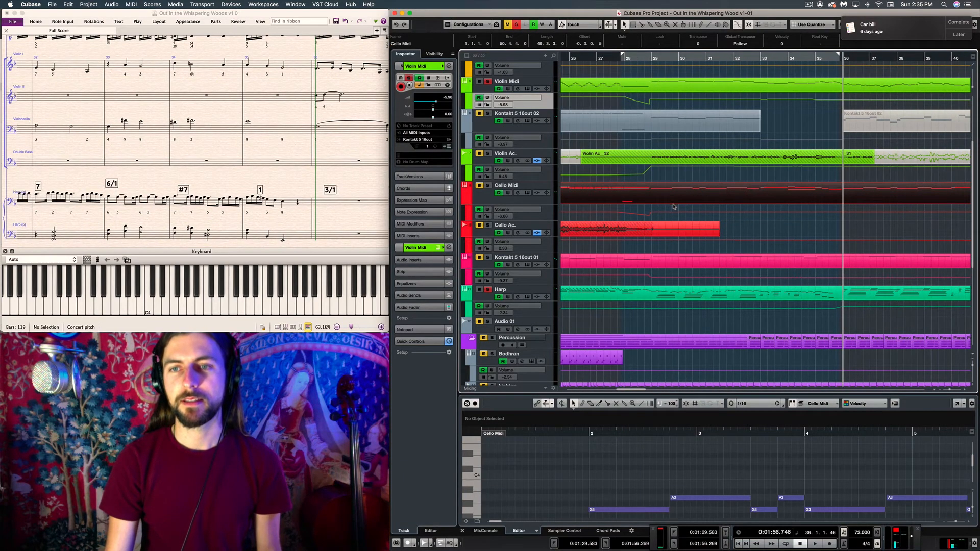
scroll(671, 211, "down", 2)
left_click(702, 203)
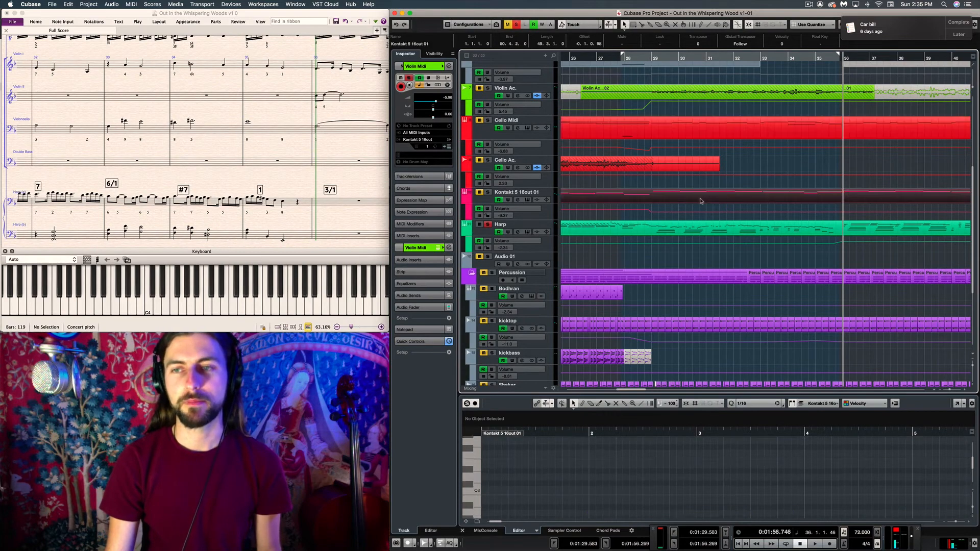
scroll(700, 199, "down", 4)
scroll(700, 198, "right", 6)
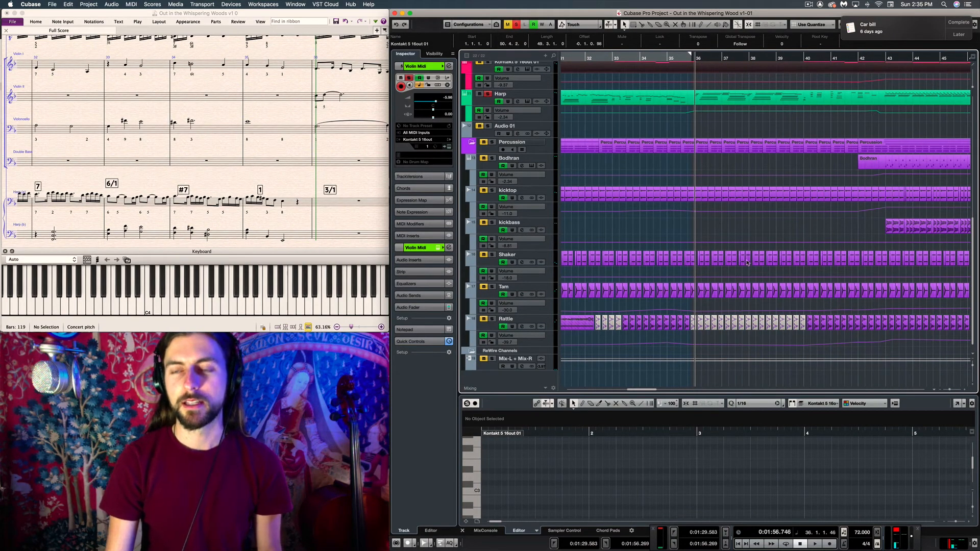
scroll(720, 254, "left", 8)
scroll(725, 253, "up", 8)
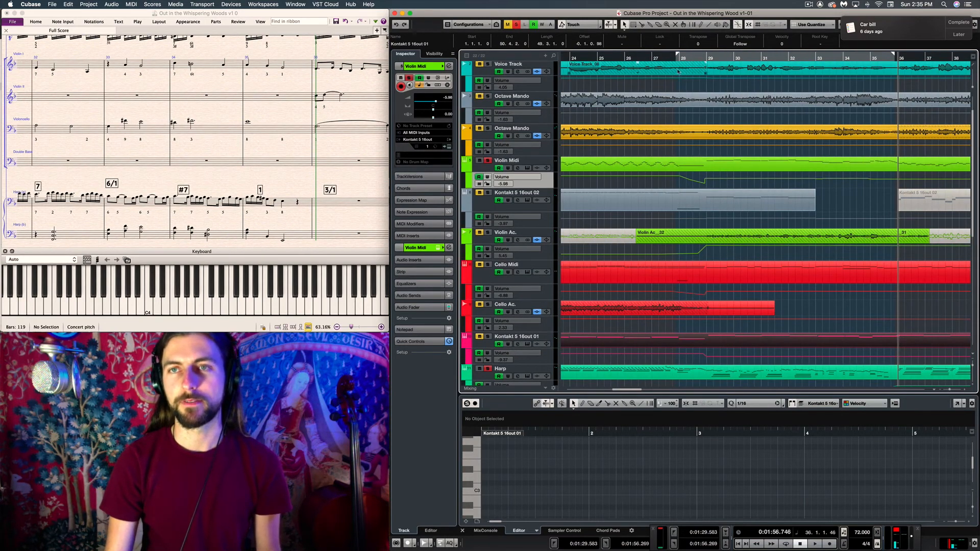
Deactivate all solos and play the full arrangement from bar 25 into bar 44
left_click(646, 56)
left_click(846, 203)
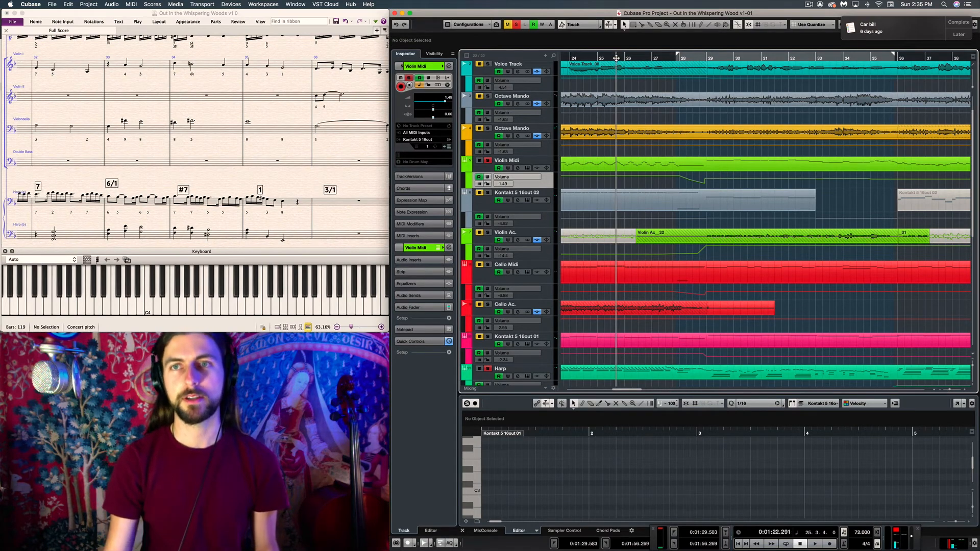
key("space")
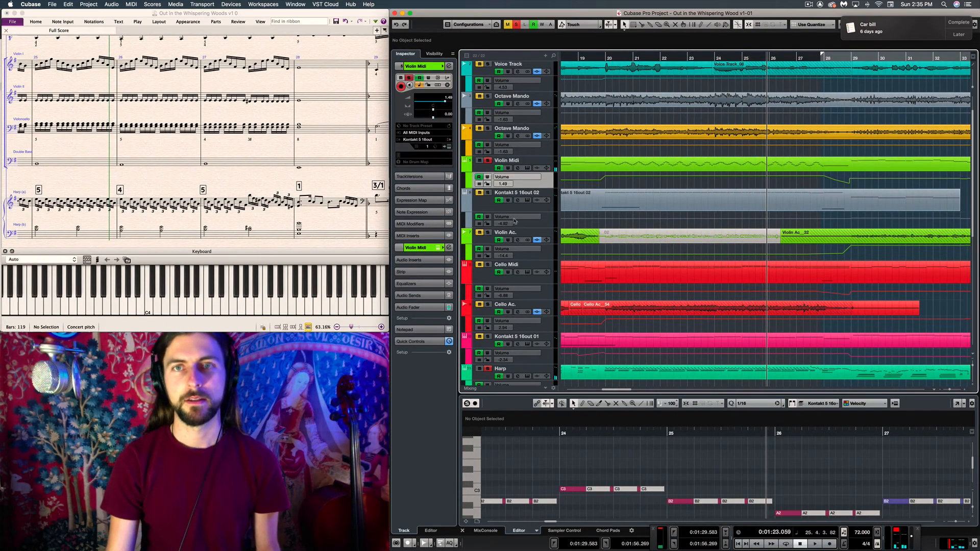
key("space")
left_click(517, 25)
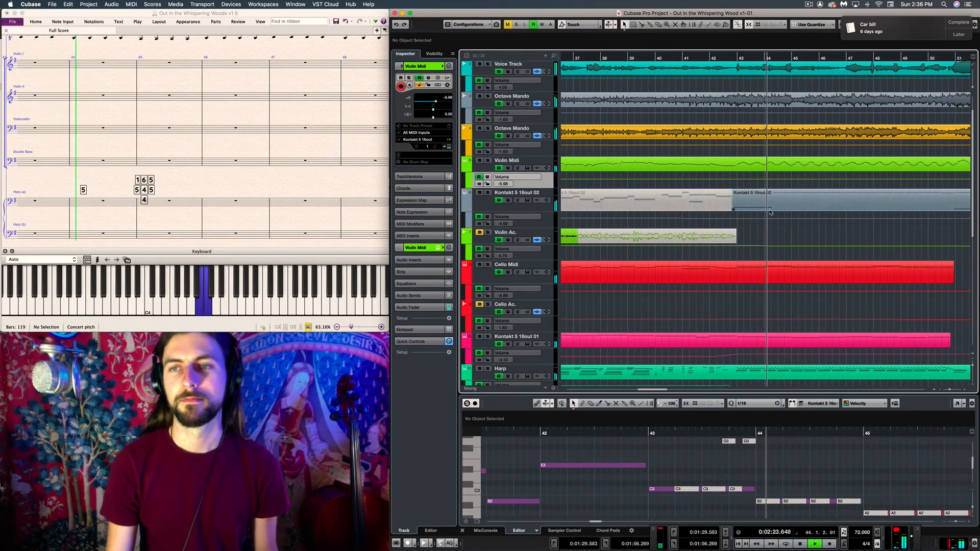
key("space")
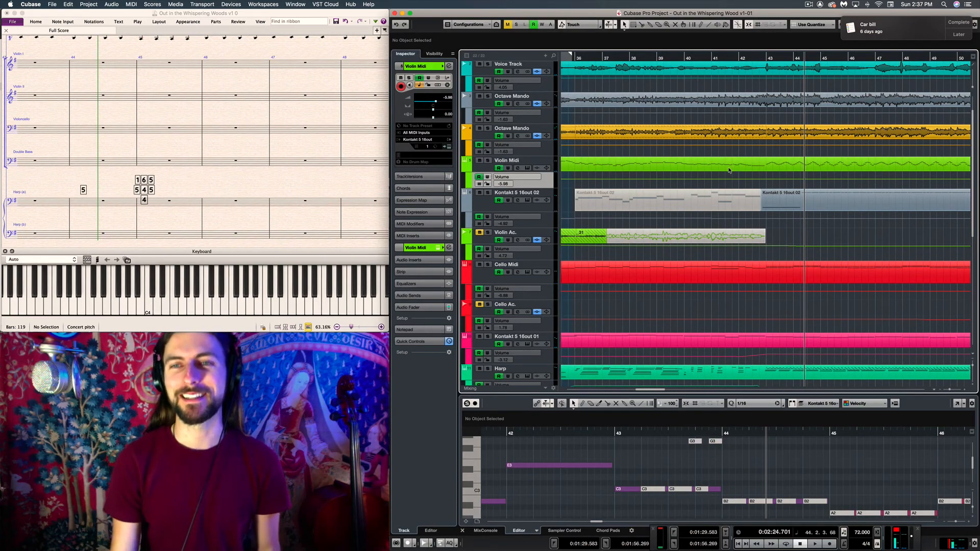
Examine the string tracks in the arrangement from about bar 11 to bar 45, including the Violin Midi part, leaving nothing selected
scroll(729, 171, "left", 5)
scroll(694, 189, "down", 5)
scroll(657, 206, "up", 6)
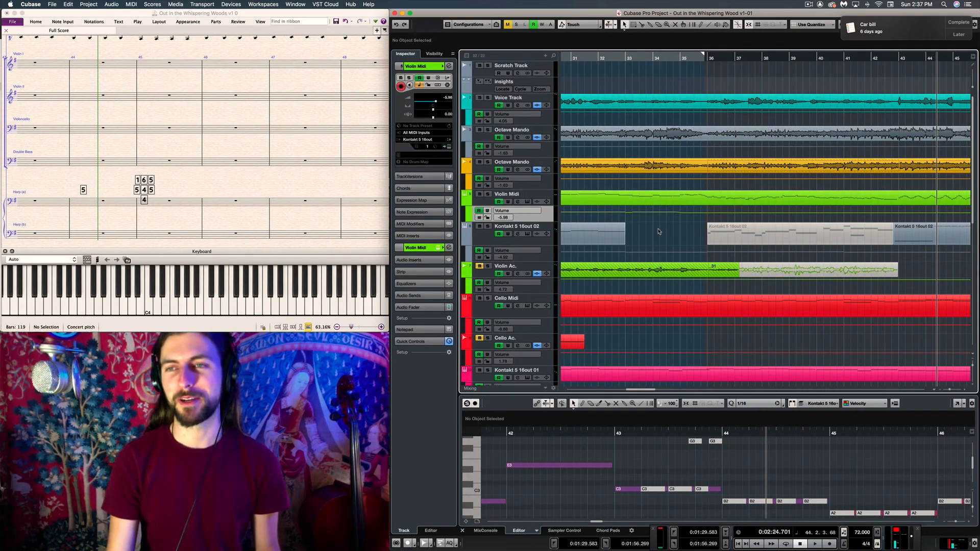
scroll(658, 231, "left", 15)
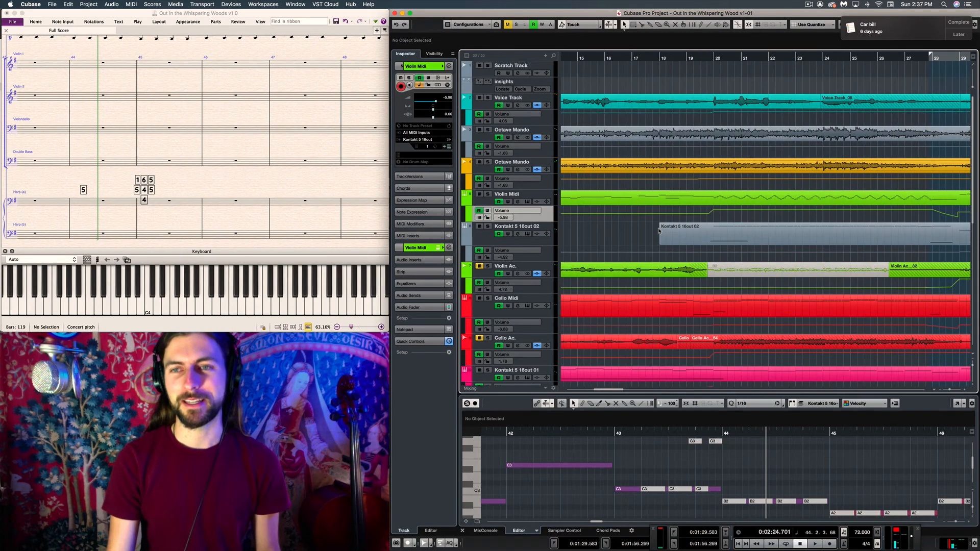
scroll(658, 231, "left", 6)
scroll(658, 231, "left", 4)
scroll(659, 231, "right", 20)
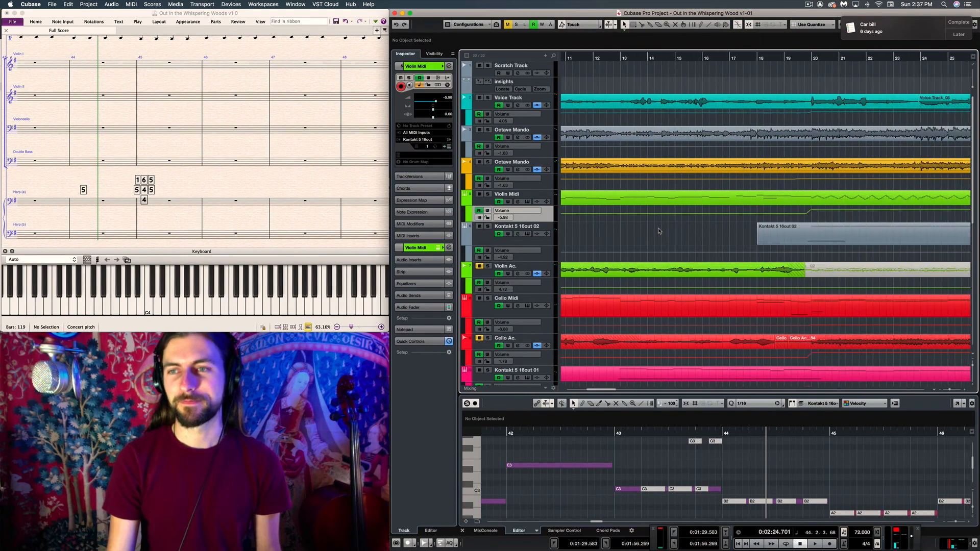
scroll(659, 231, "right", 2)
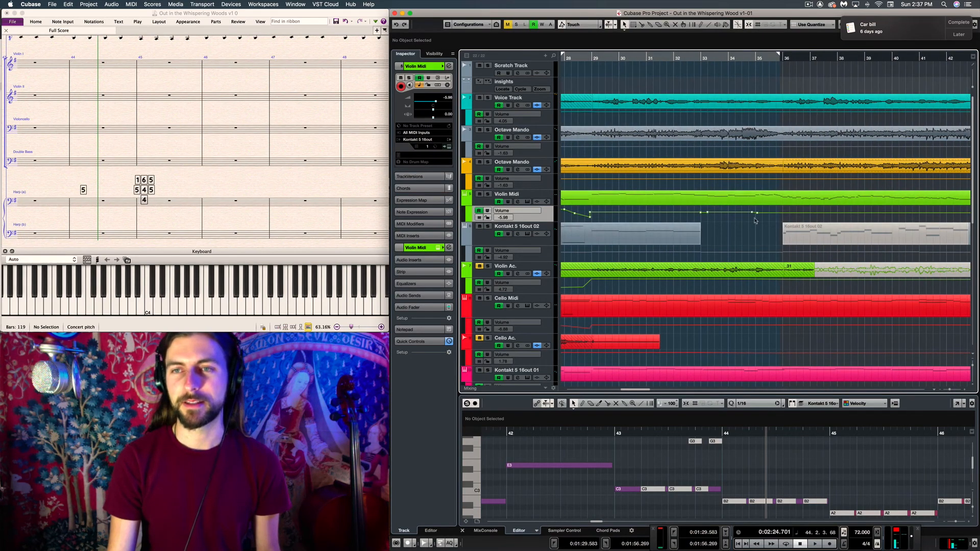
left_click(725, 200)
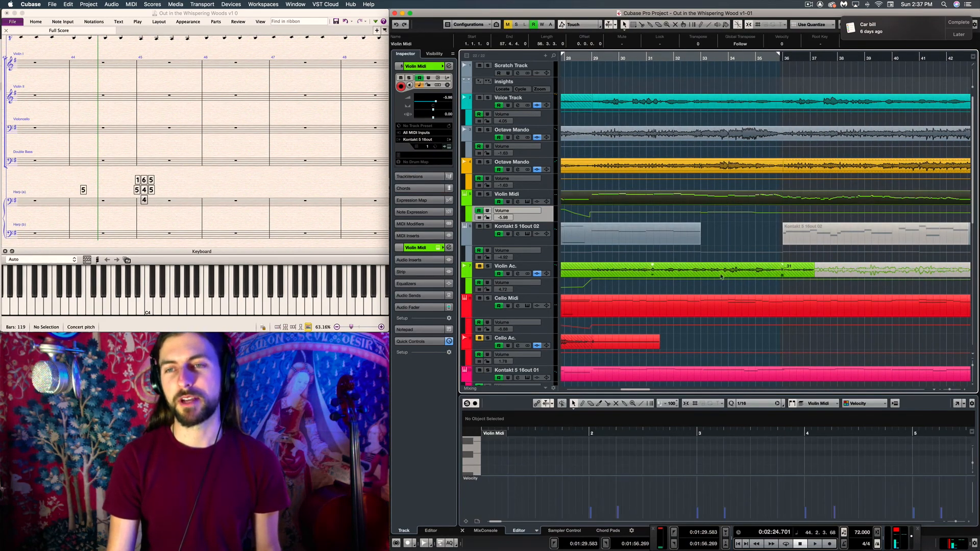
left_click(728, 231)
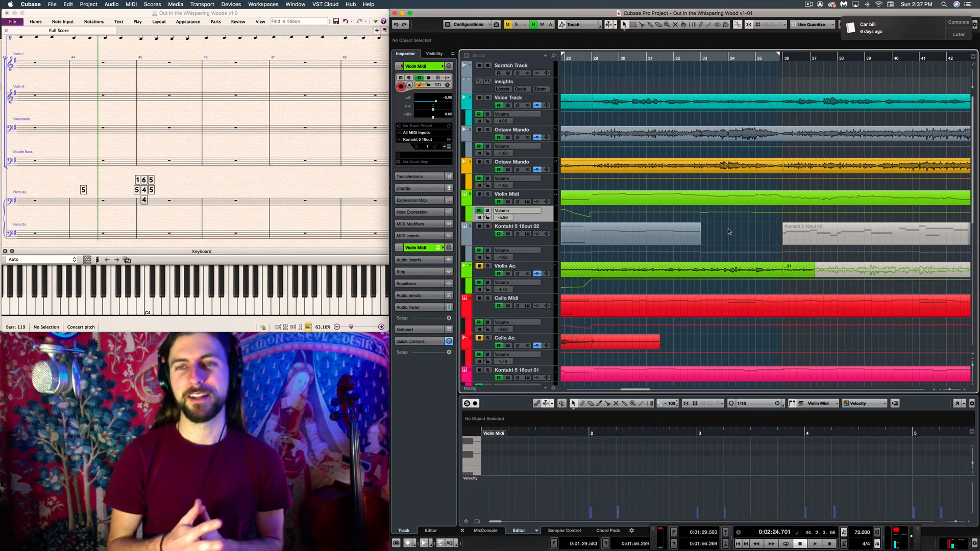
Switch to the Sibelius score and examine the voice and mandolin staves around the start of Chorus 2
left_click(230, 188)
scroll(204, 186, "left", 5)
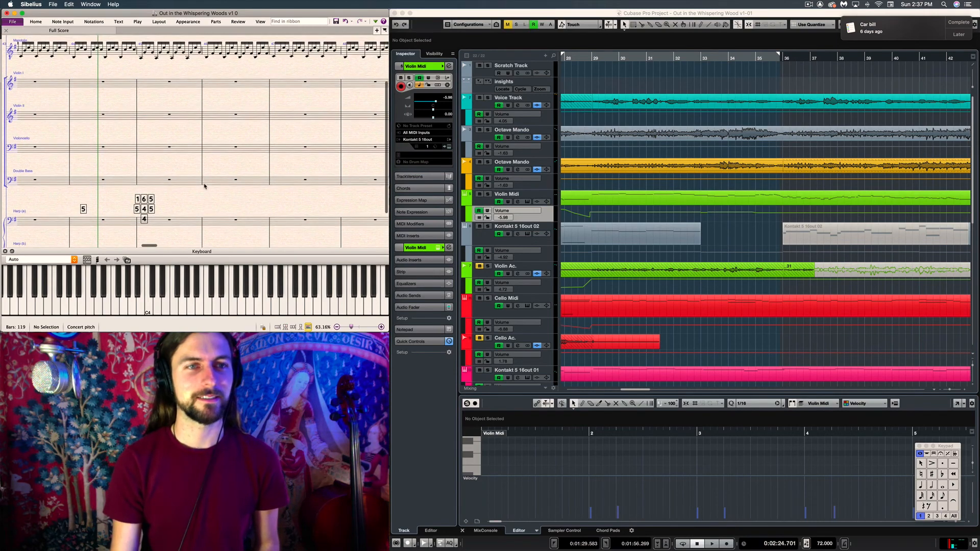
scroll(195, 181, "down", 2)
scroll(195, 176, "up", 5)
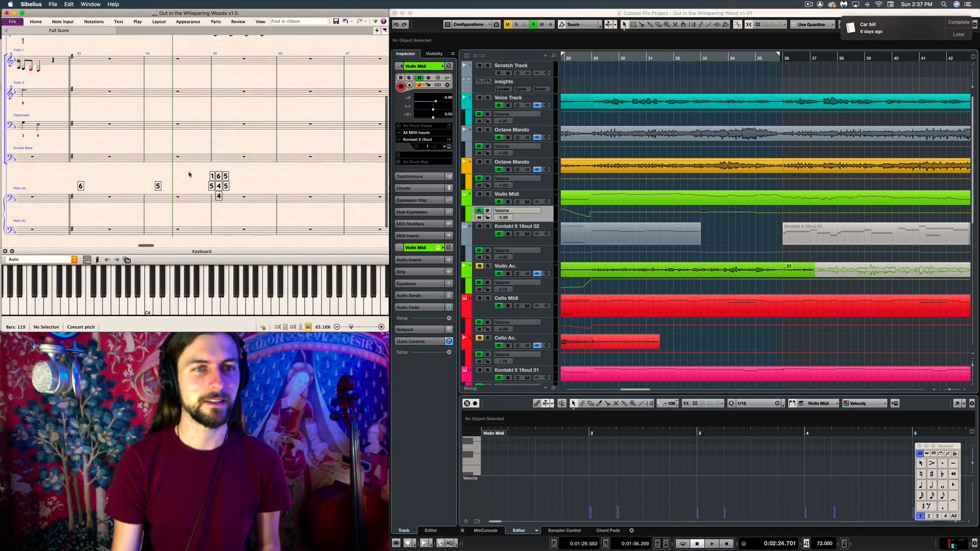
scroll(189, 175, "left", 3)
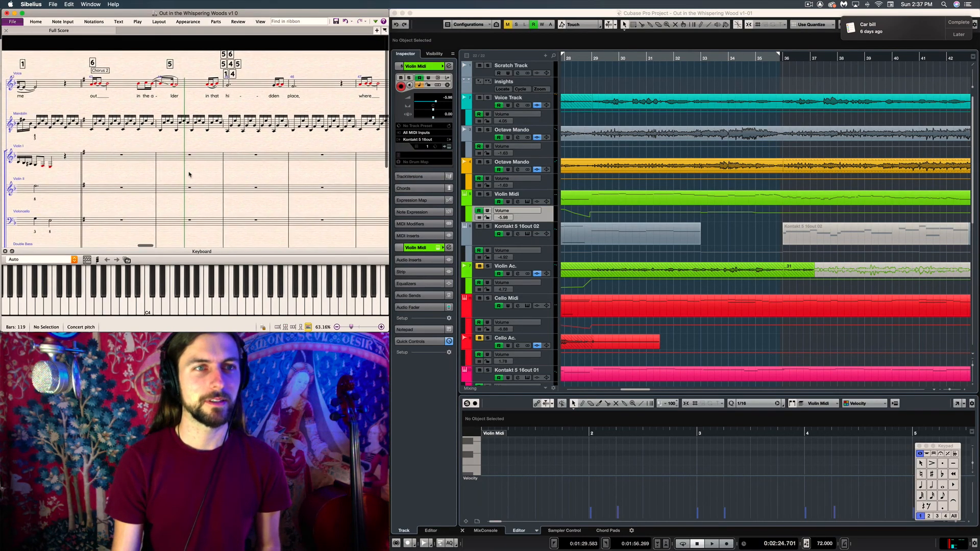
scroll(264, 106, "right", 1)
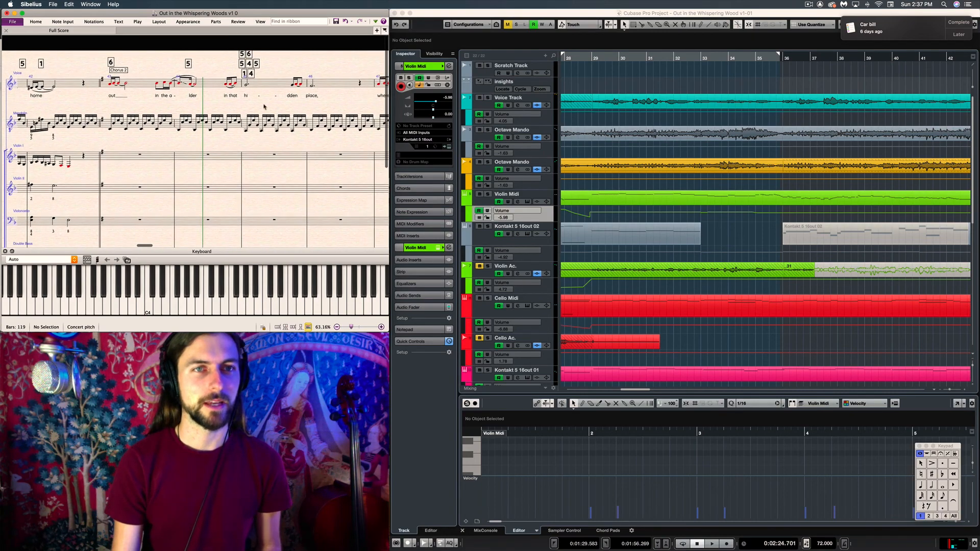